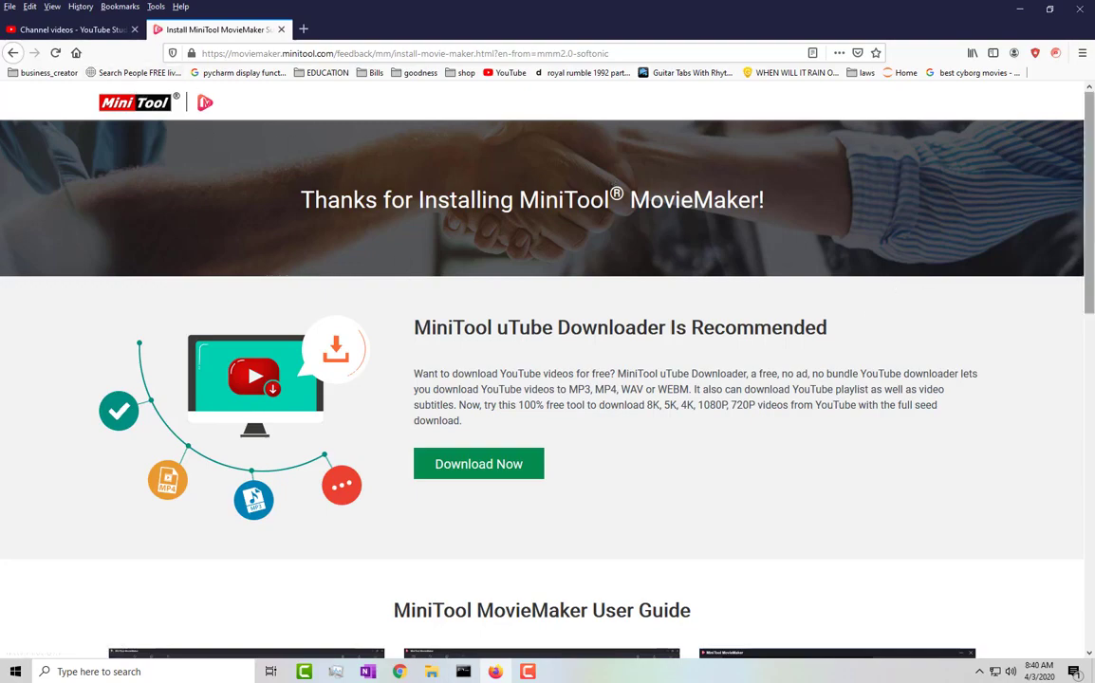
Step: Look over the MiniTool MovieMaker post-install page, including its user guide for importing, editing and exporting
scroll(997, 324, "down", 3)
scroll(1051, 326, "down", 2)
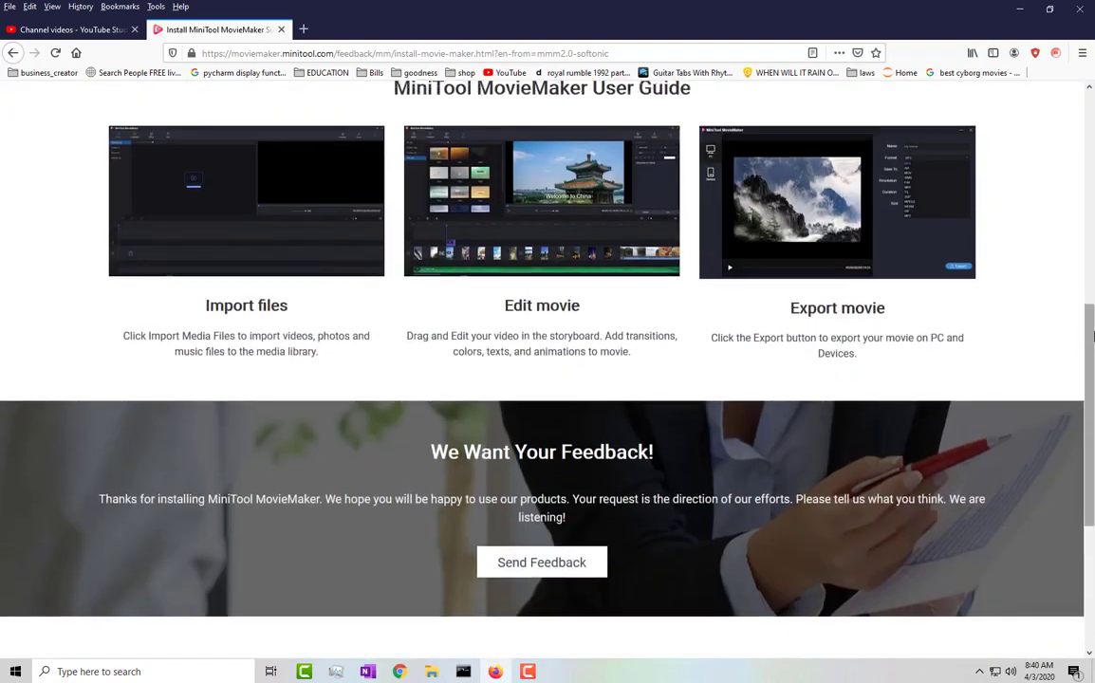
scroll(1082, 330, "up", 5)
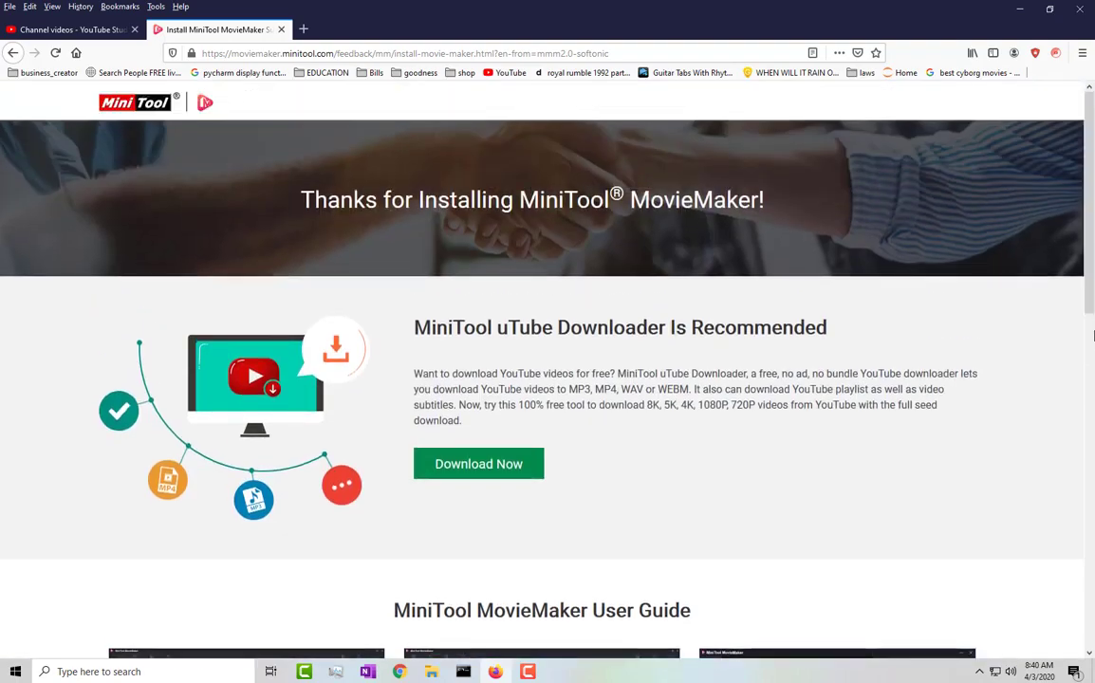
scroll(1090, 353, "down", 3)
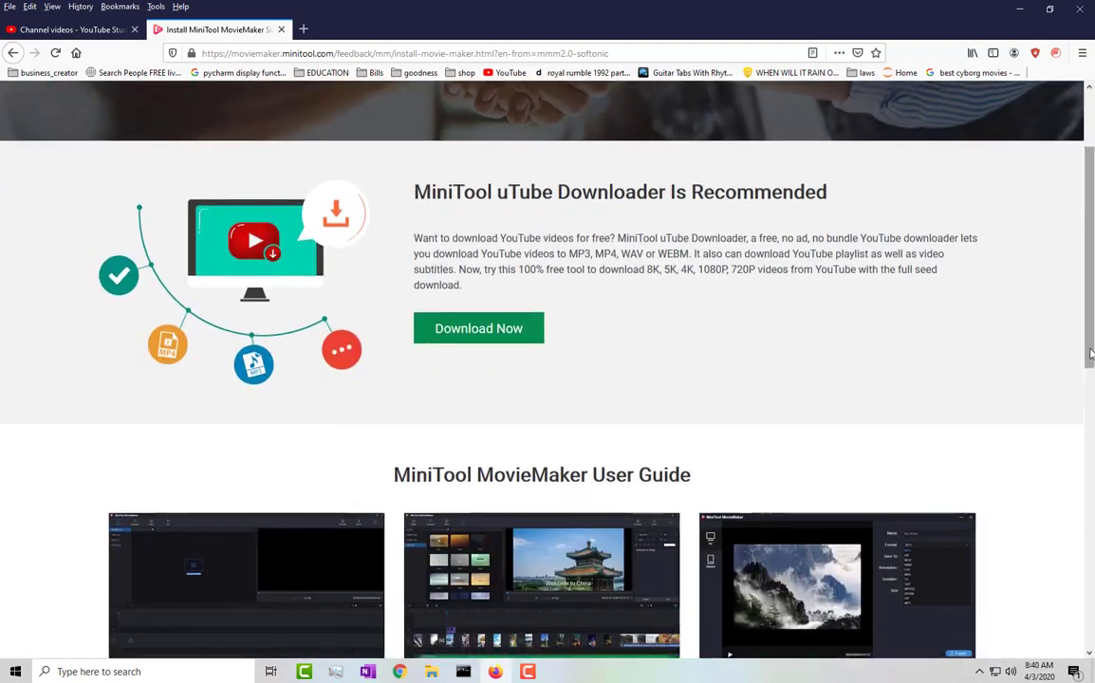
scroll(1090, 355, "down", 2)
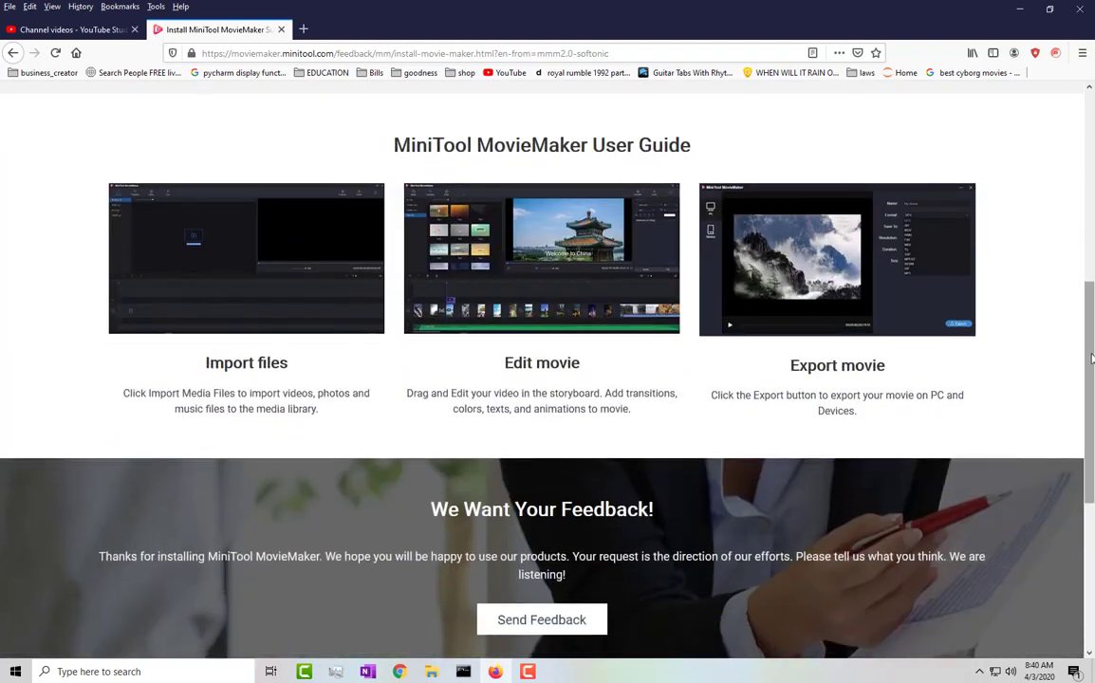
scroll(1088, 362, "down", 4)
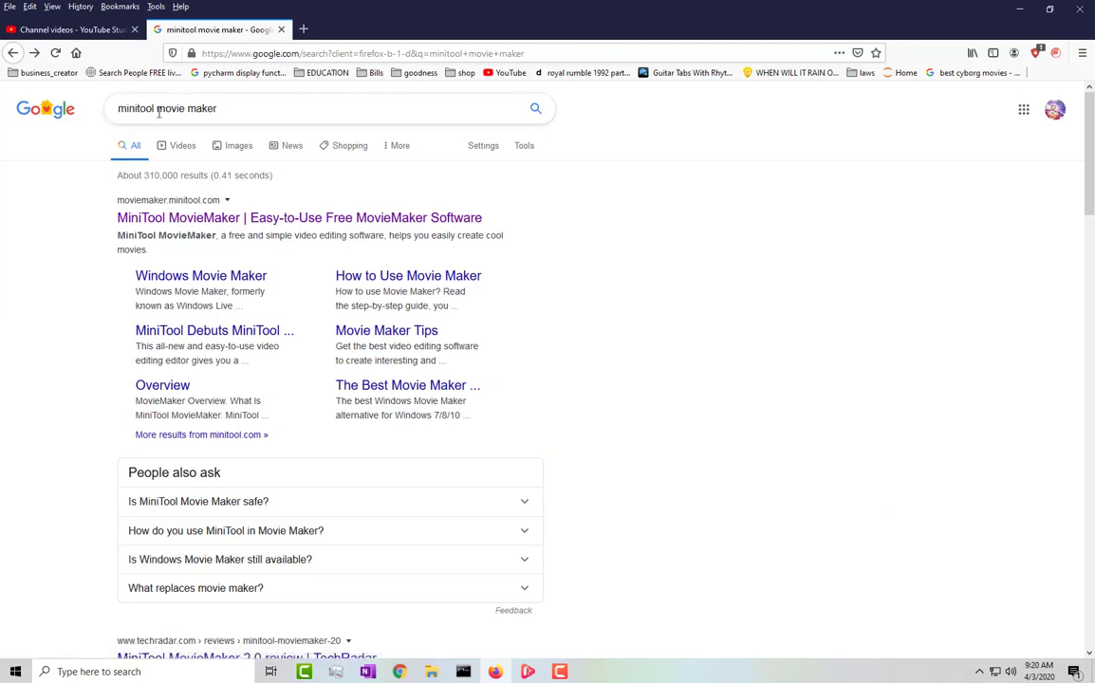
Step: Open the official MiniTool MovieMaker website from the Google results for "minitool movie maker"
left_click(243, 108)
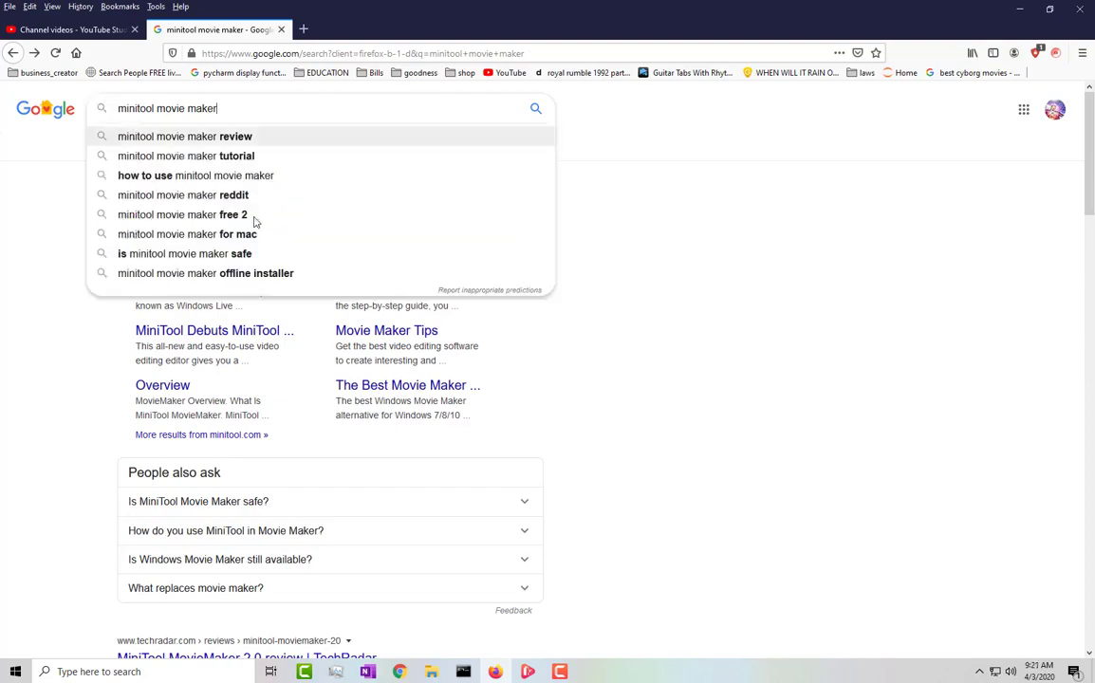
left_click(677, 183)
left_click(251, 217)
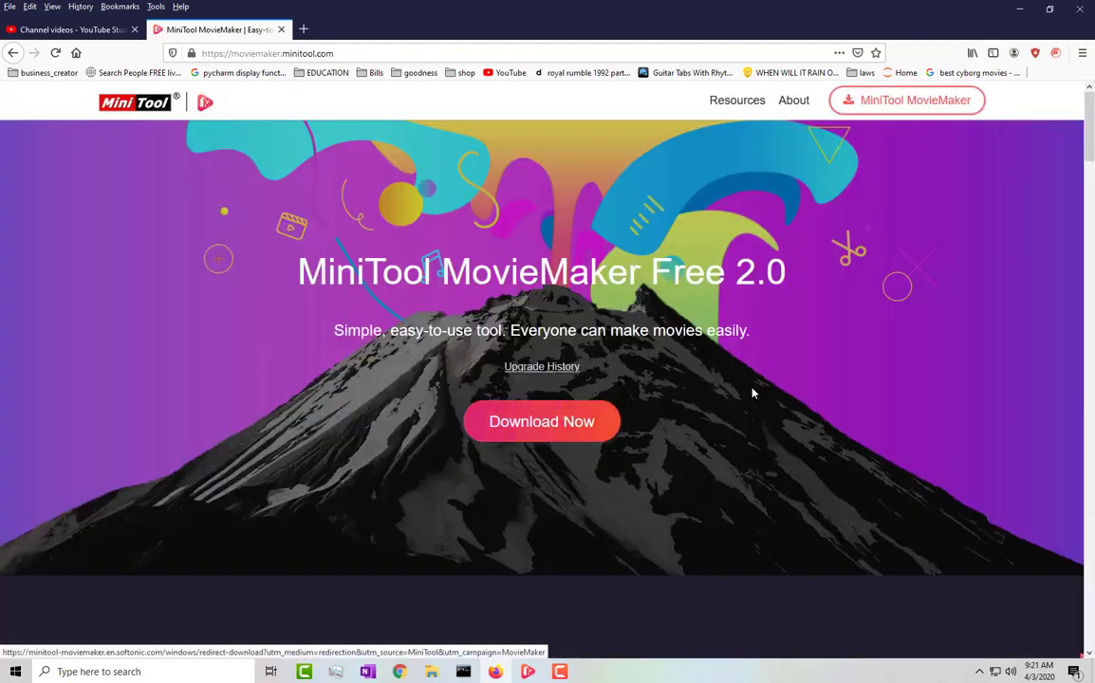
Step: Examine the MiniTool MovieMaker product page, including the download option, sample creations and feature sections
scroll(1061, 246, "down", 2)
scroll(1062, 248, "down", 6)
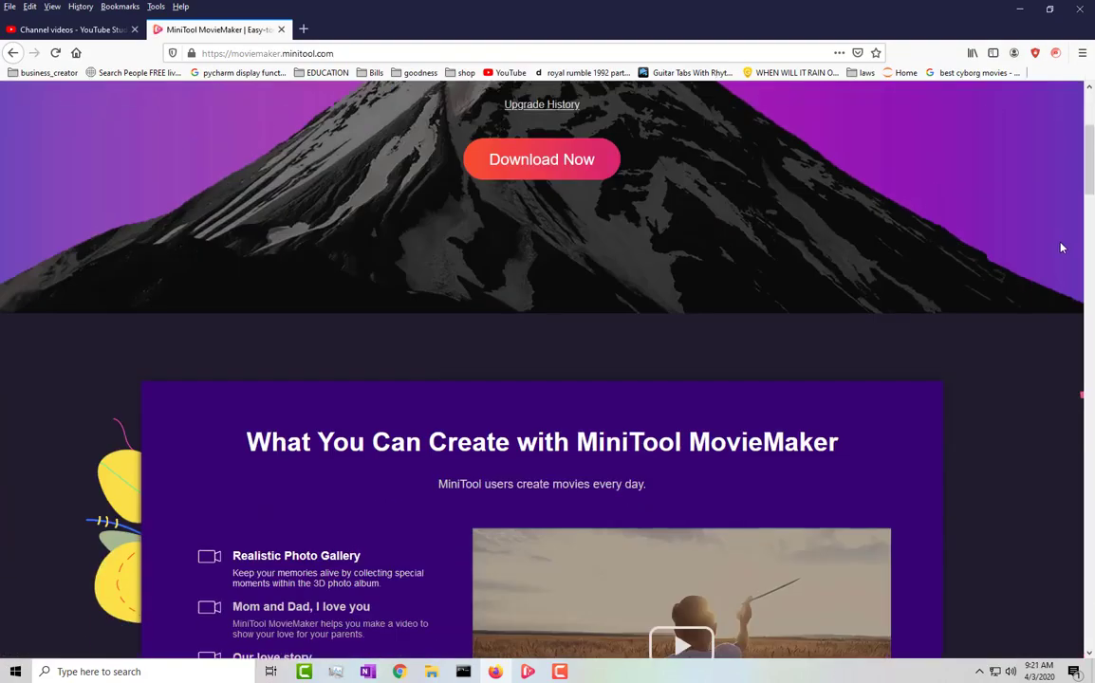
scroll(1061, 248, "up", 10)
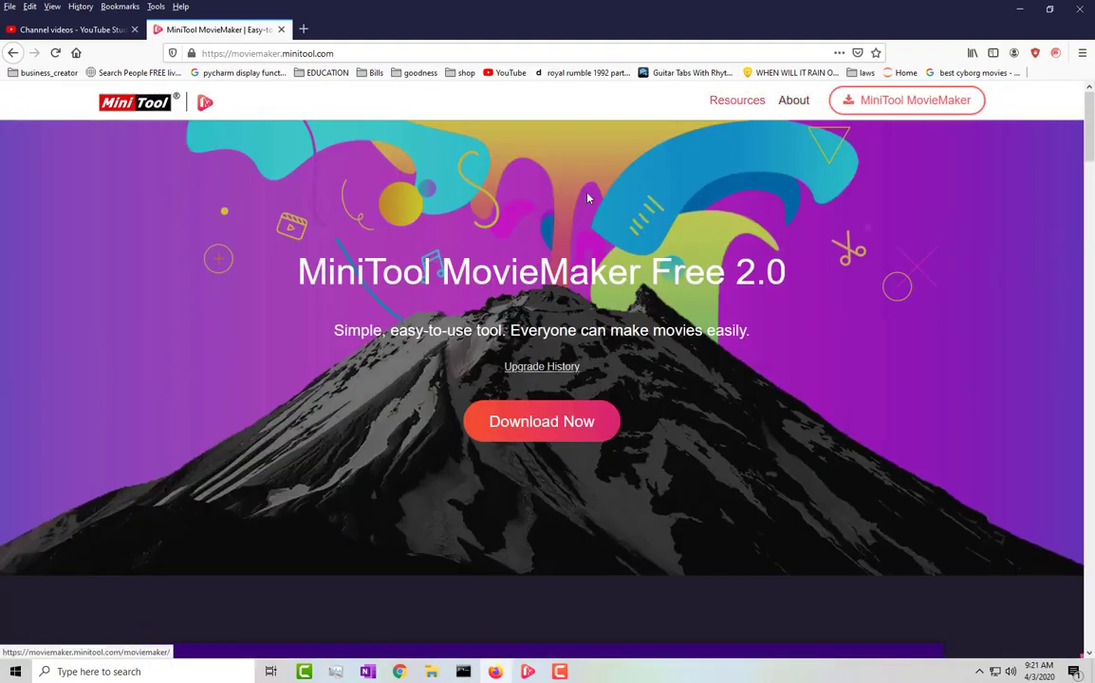
scroll(1047, 252, "down", 10)
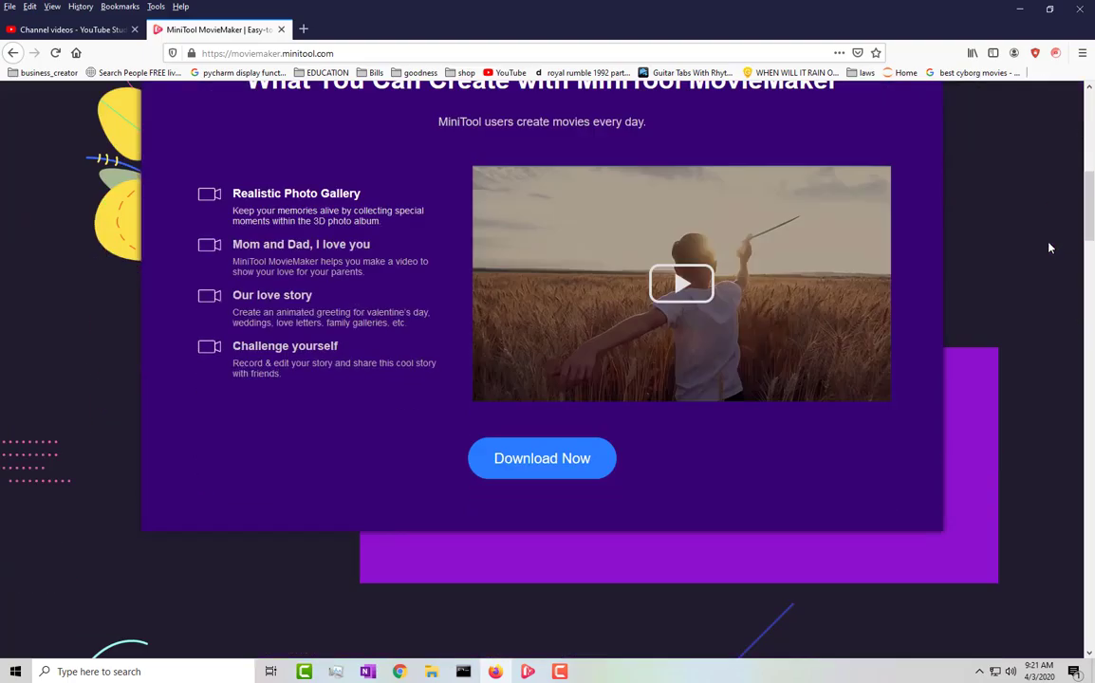
scroll(1057, 237, "down", 5)
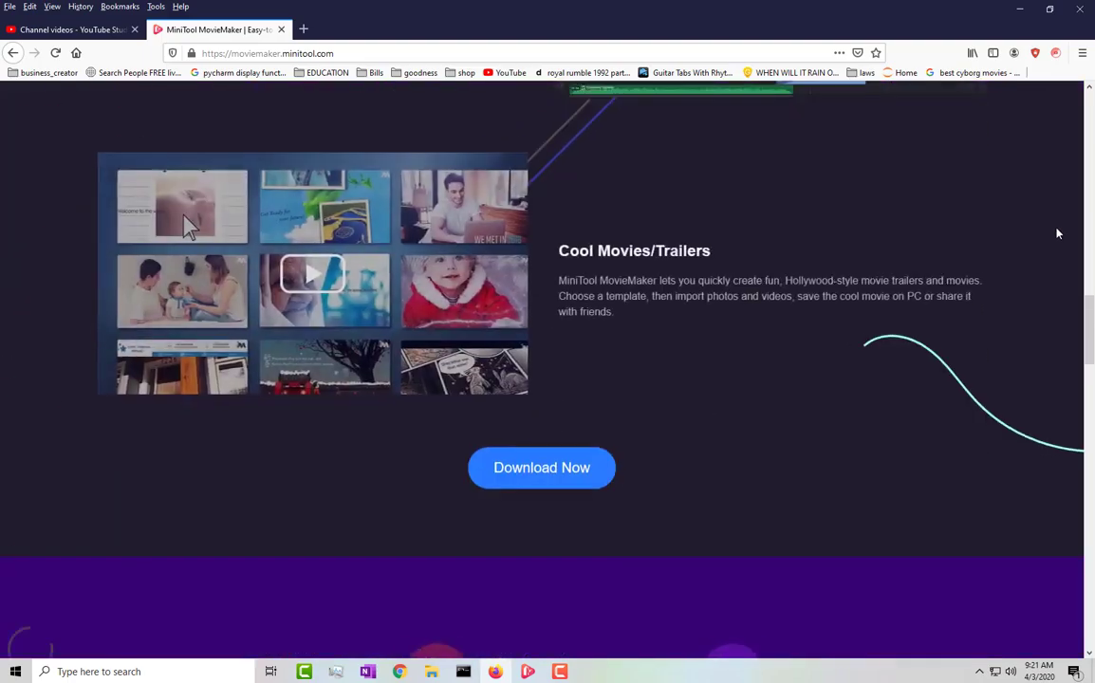
scroll(1058, 236, "up", 8)
scroll(1056, 233, "up", 4)
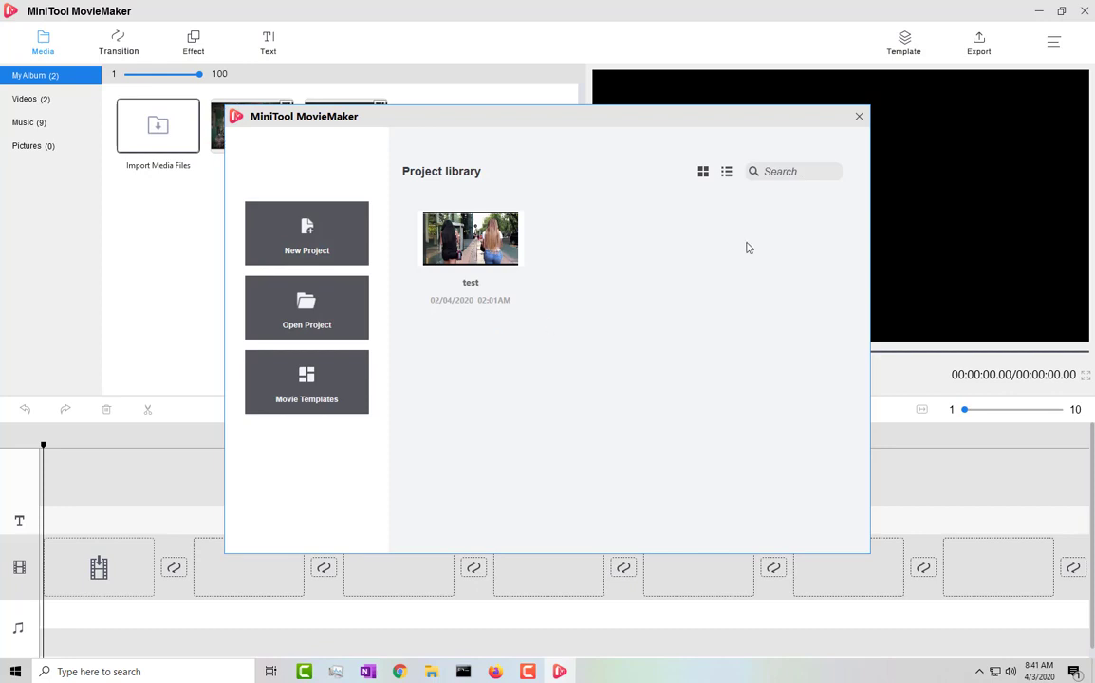
Step: Dismiss the project library window and switch the editor's skin to DarkSkin
key("Escape")
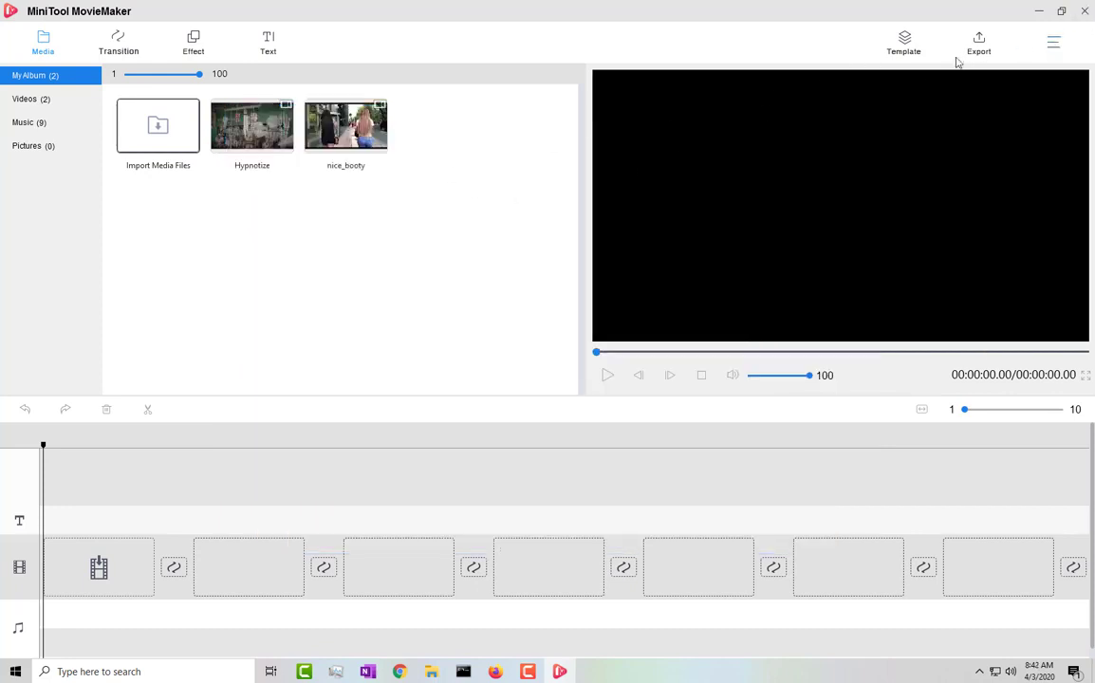
left_click(1054, 42)
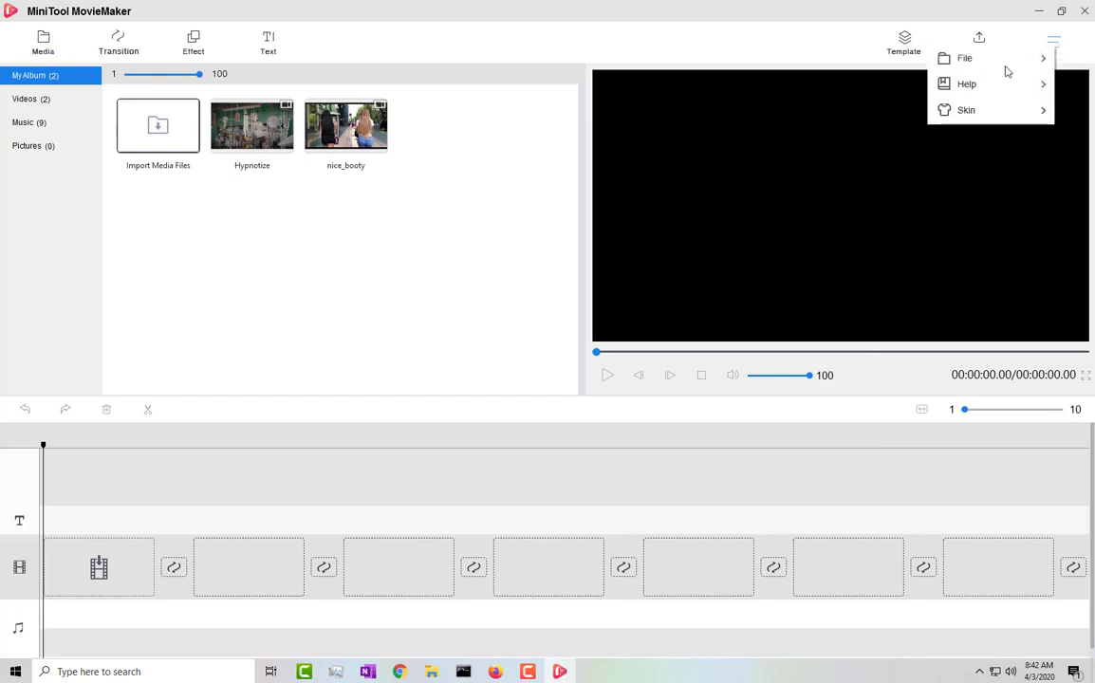
mouse_move(985, 113)
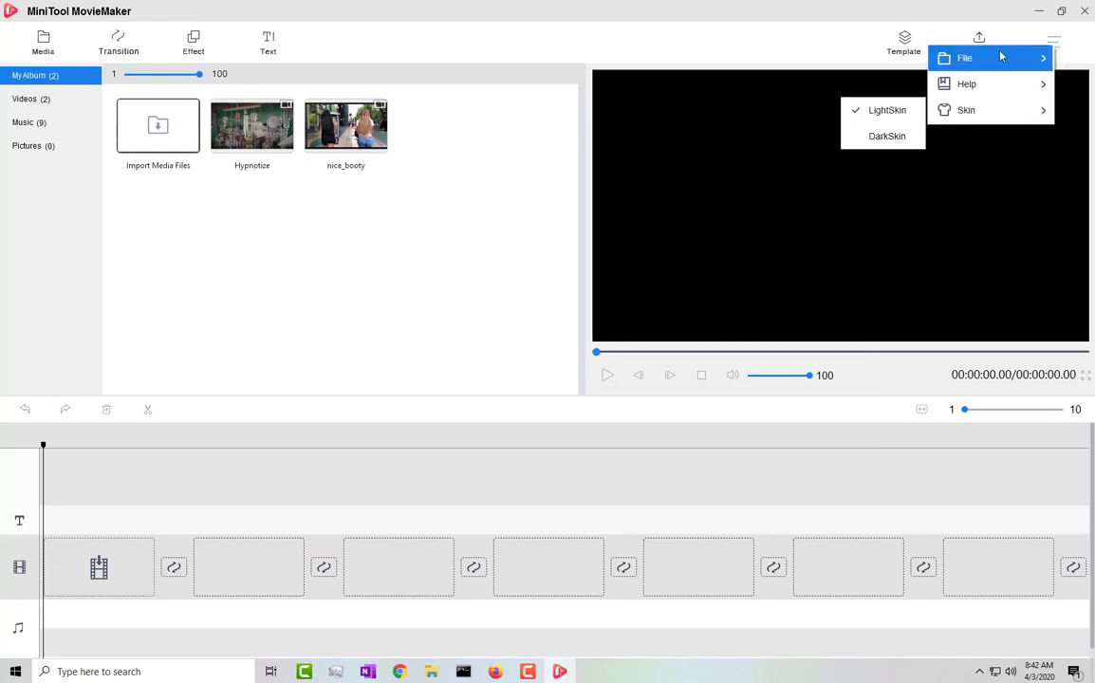
left_click(1055, 42)
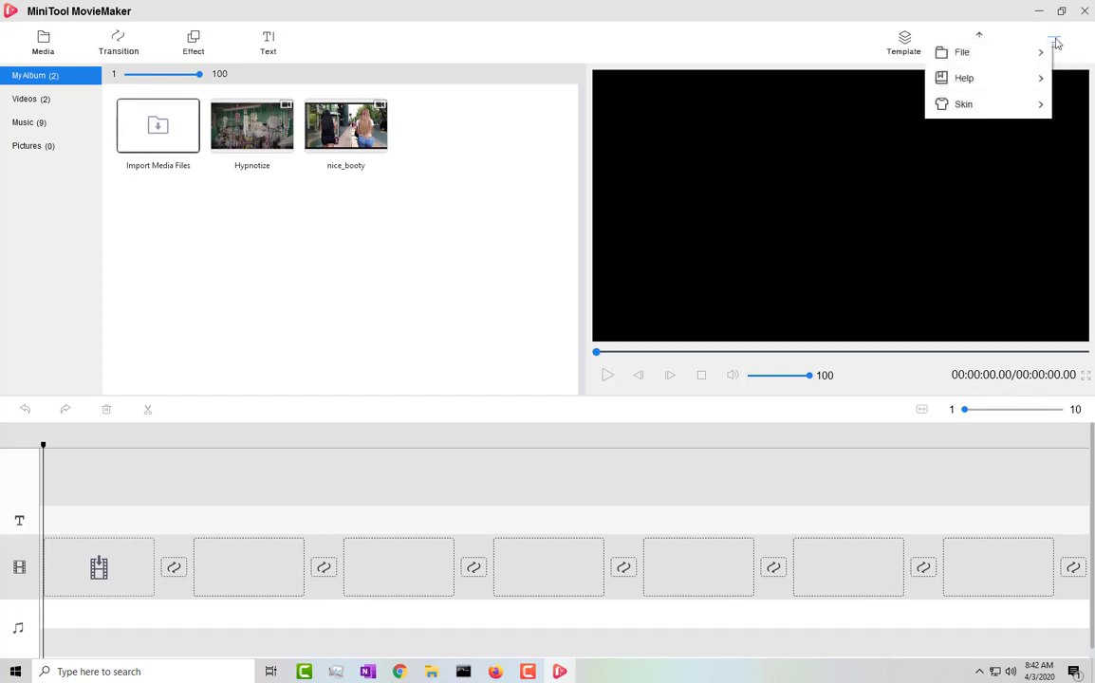
mouse_move(963, 106)
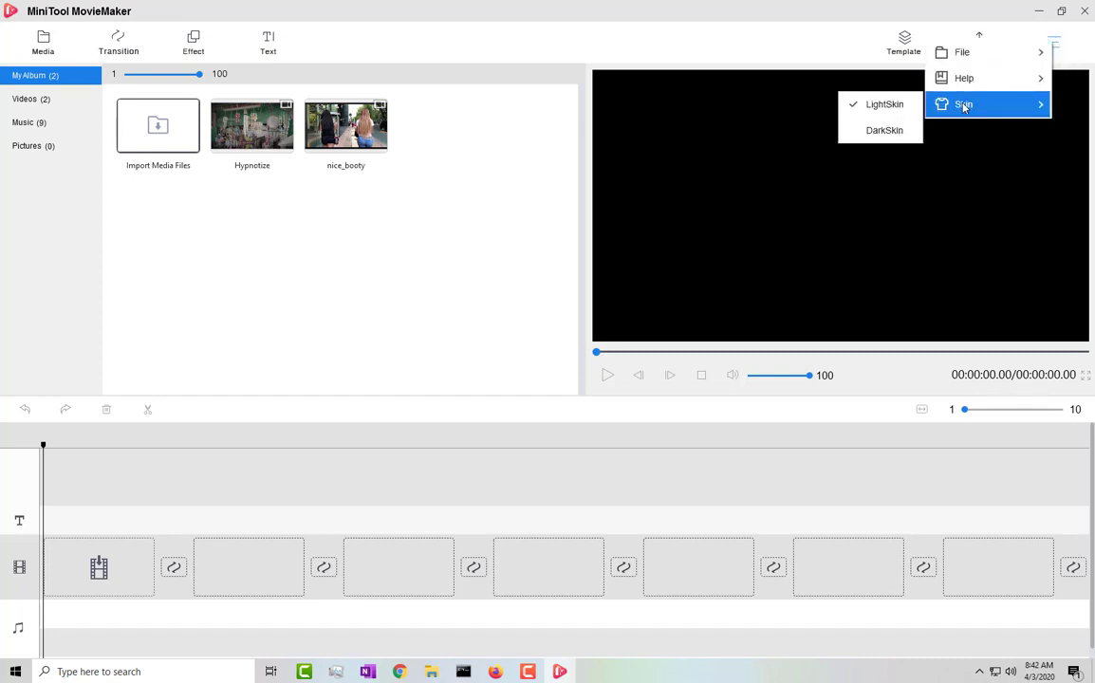
left_click(903, 131)
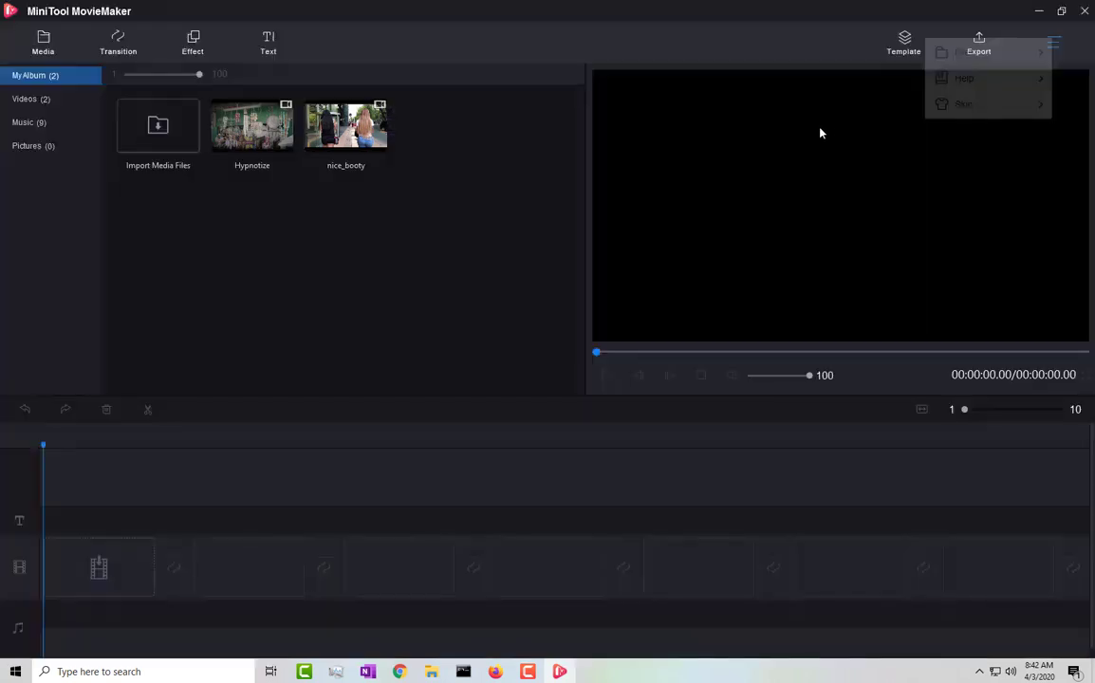
Step: Switch the editor's skin back to LightSkin
left_click(1058, 44)
mouse_move(992, 113)
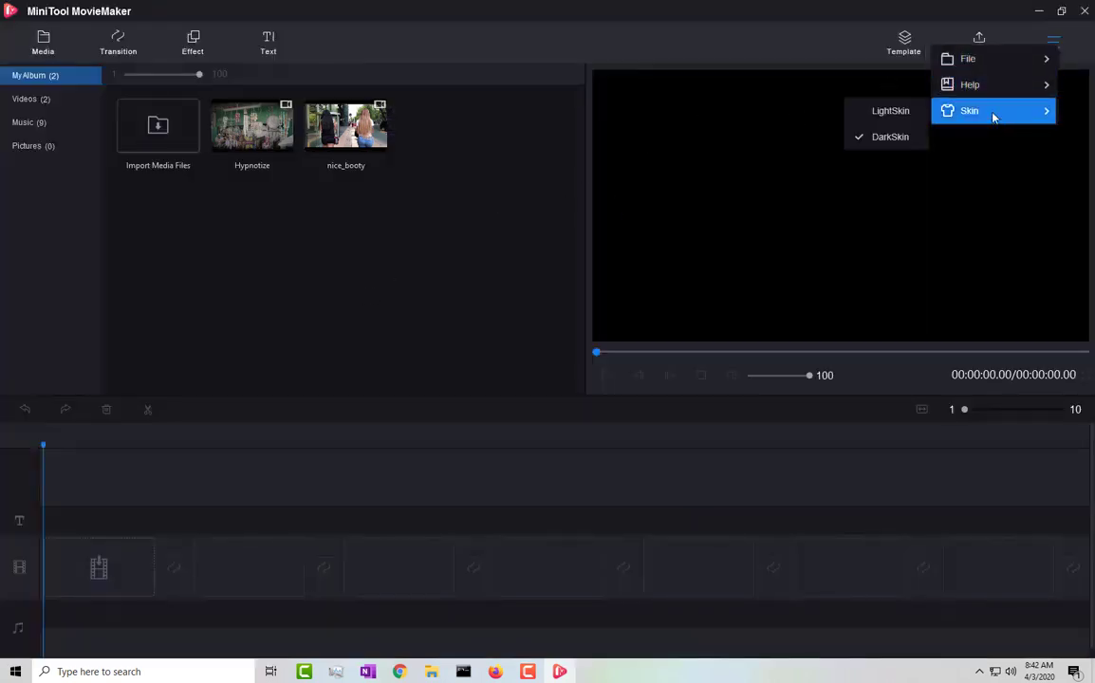
left_click(903, 114)
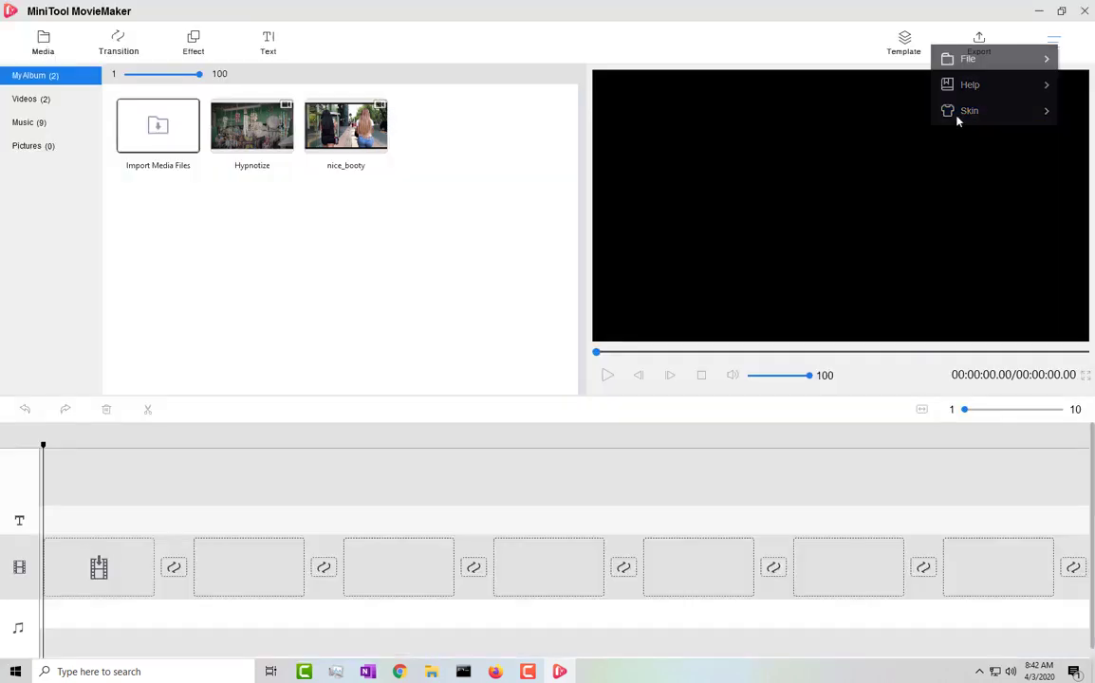
Step: Set the editor's skin to DarkSkin again
left_click(1067, 43)
mouse_move(987, 104)
left_click(903, 131)
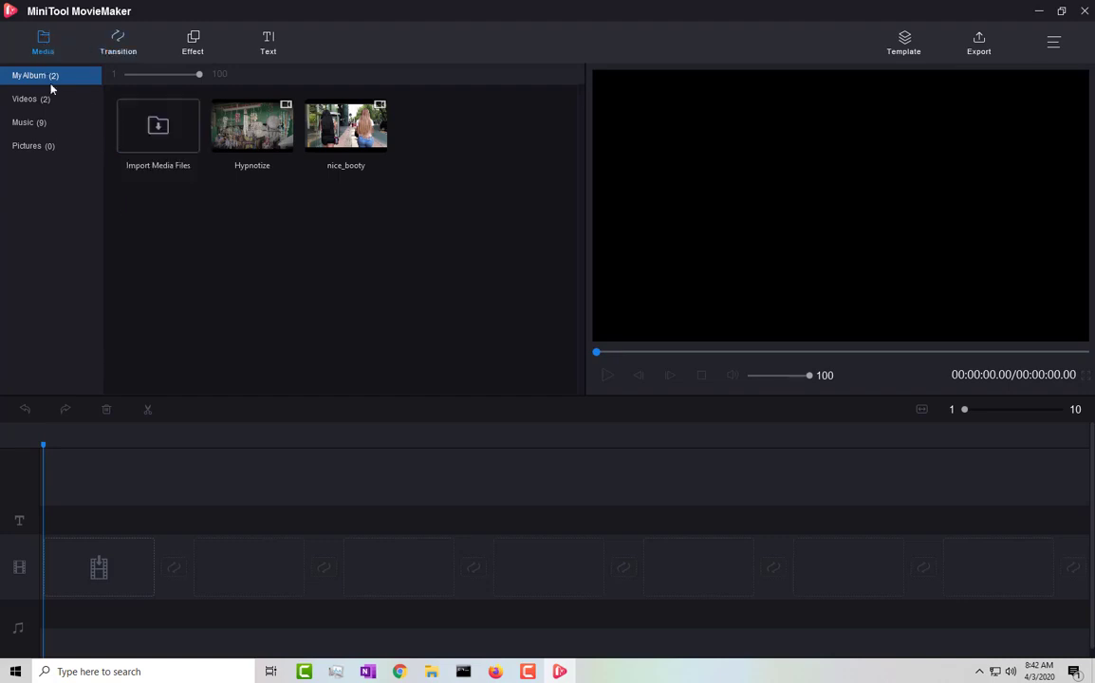
Step: Open the Videos folder in File Explorer and place its window, reduced in size, over the editor with the media library partly exposed
left_click(158, 137)
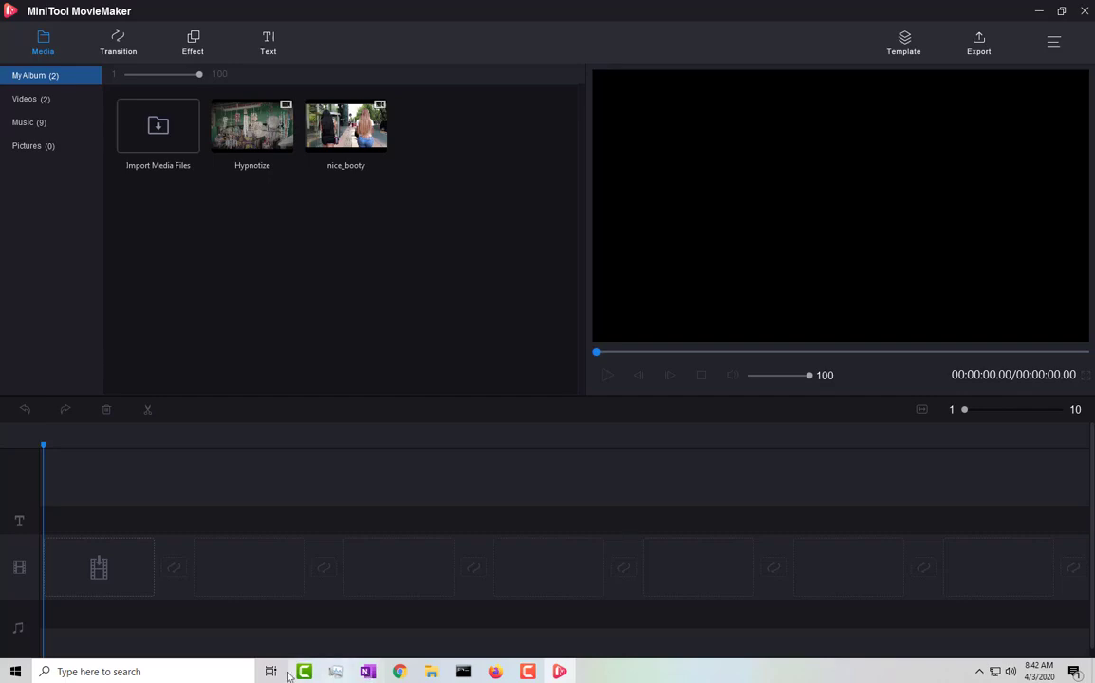
left_click(429, 674)
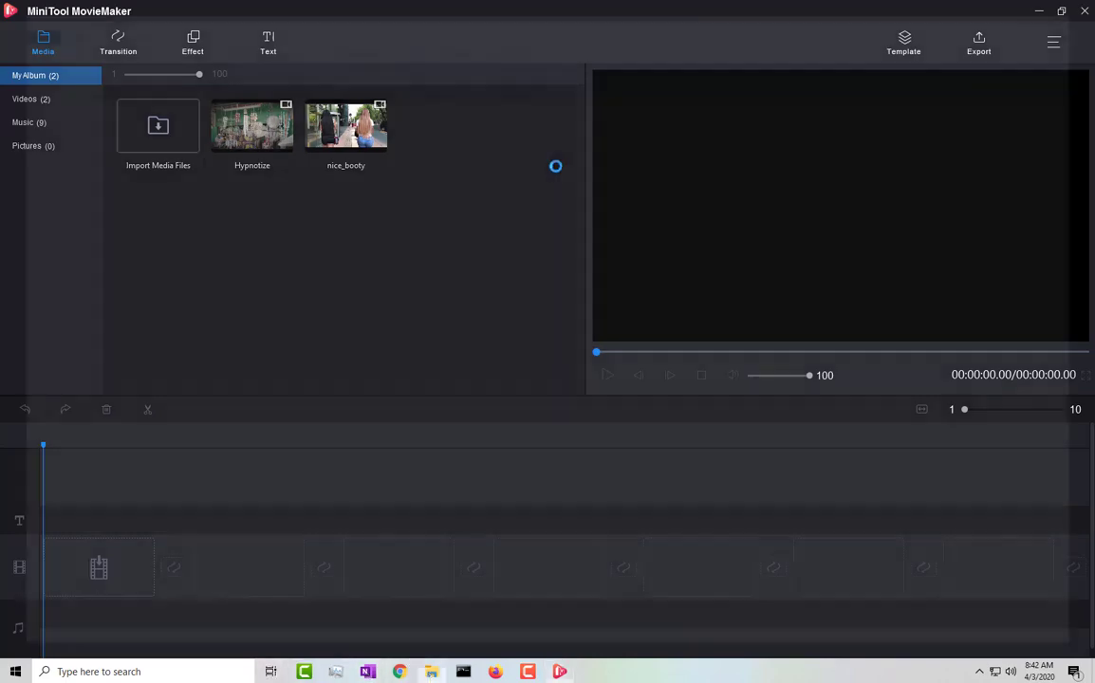
left_click(50, 242)
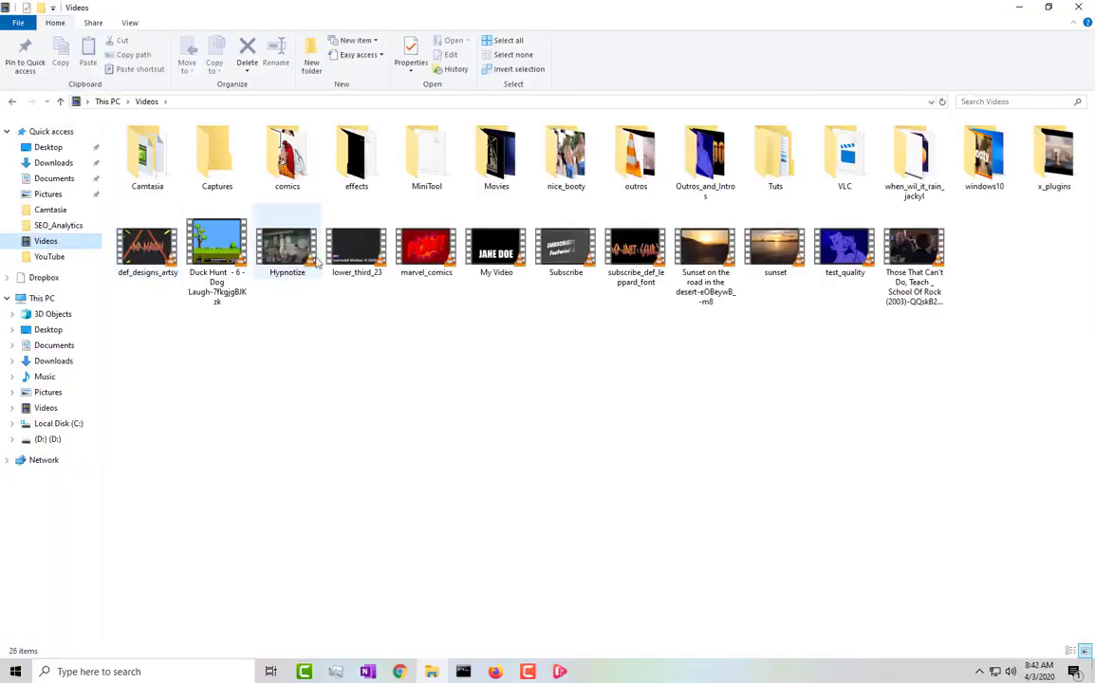
left_click(1049, 8)
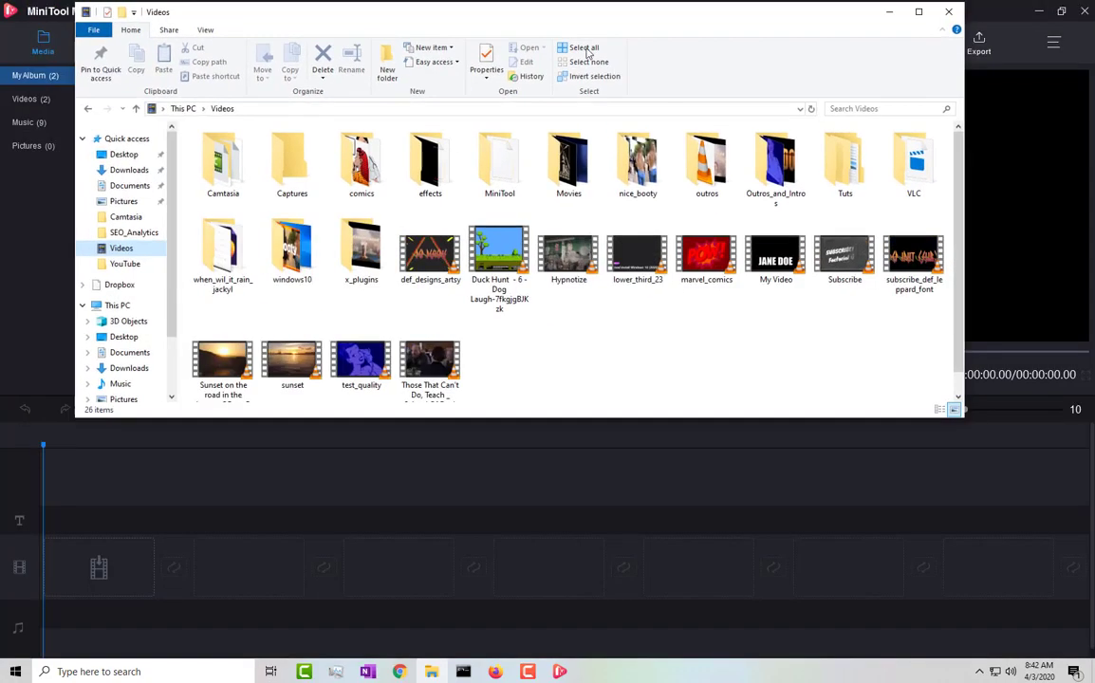
left_click_drag(547, 21, 800, 84)
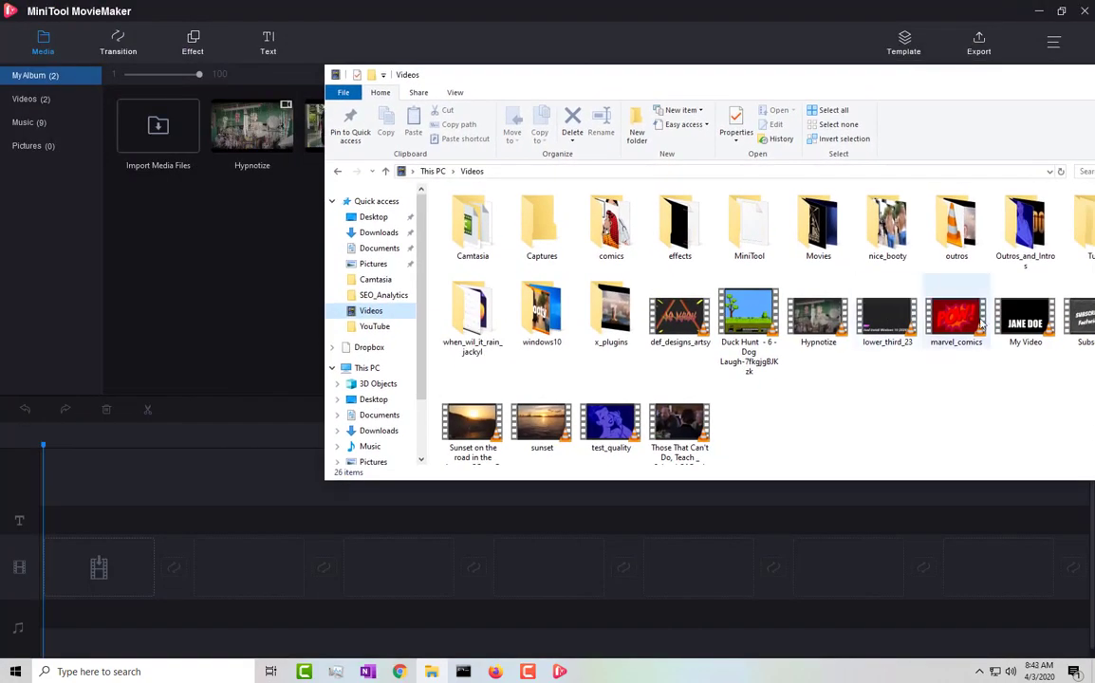
Step: Try to add the marvel_comics video to the editor's album directly from the File Explorer window
left_click_drag(964, 326, 154, 254)
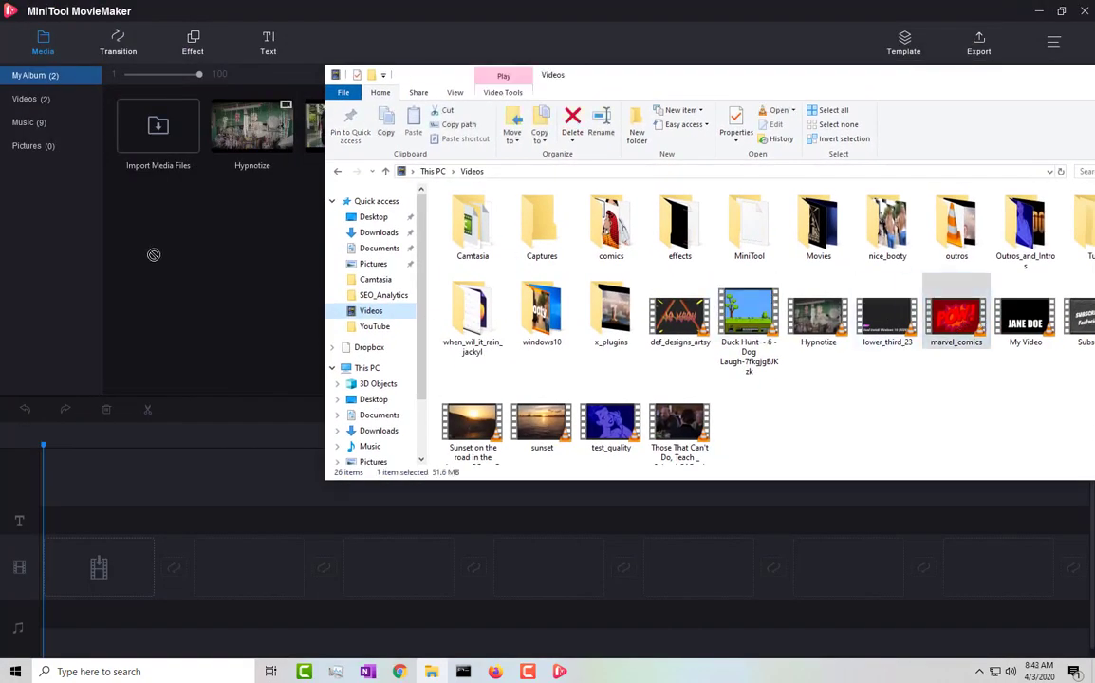
left_click_drag(574, 83, 555, 252)
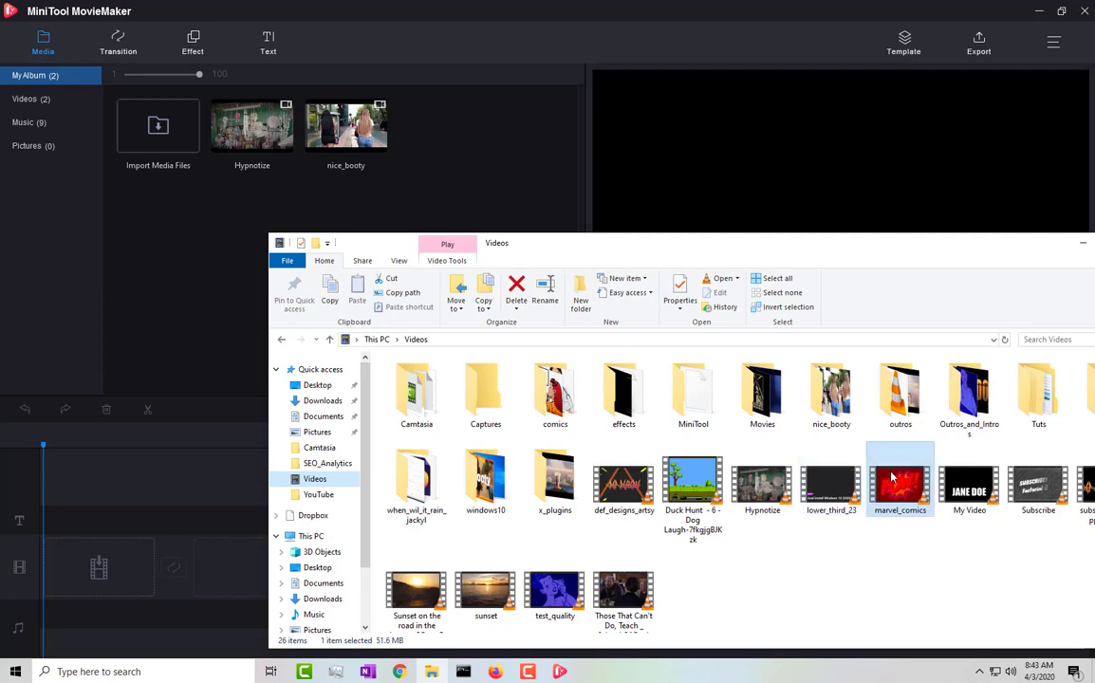
left_click_drag(892, 477, 428, 163)
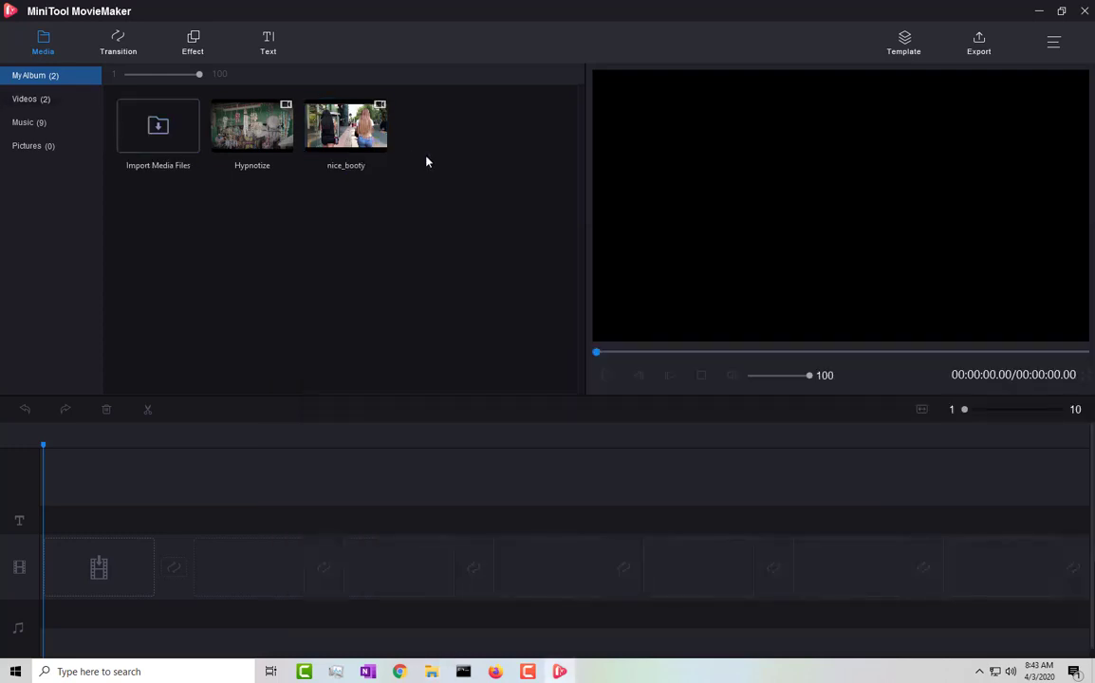
Step: Import the sunset video from the Videos folder into My Album
left_click(158, 124)
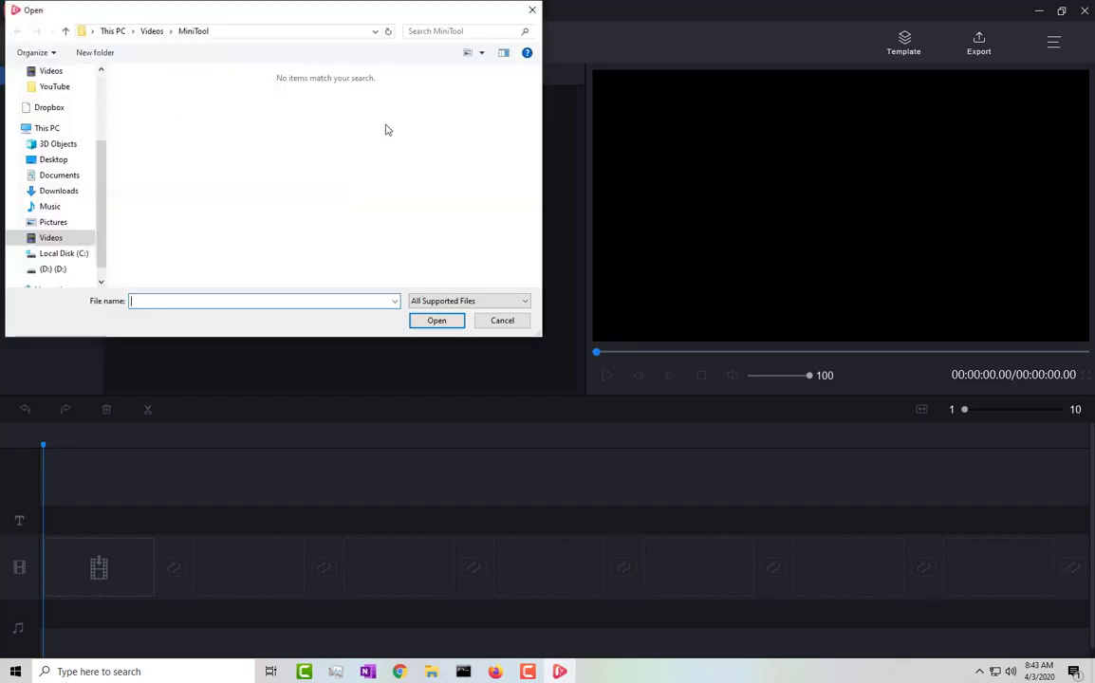
left_click(51, 237)
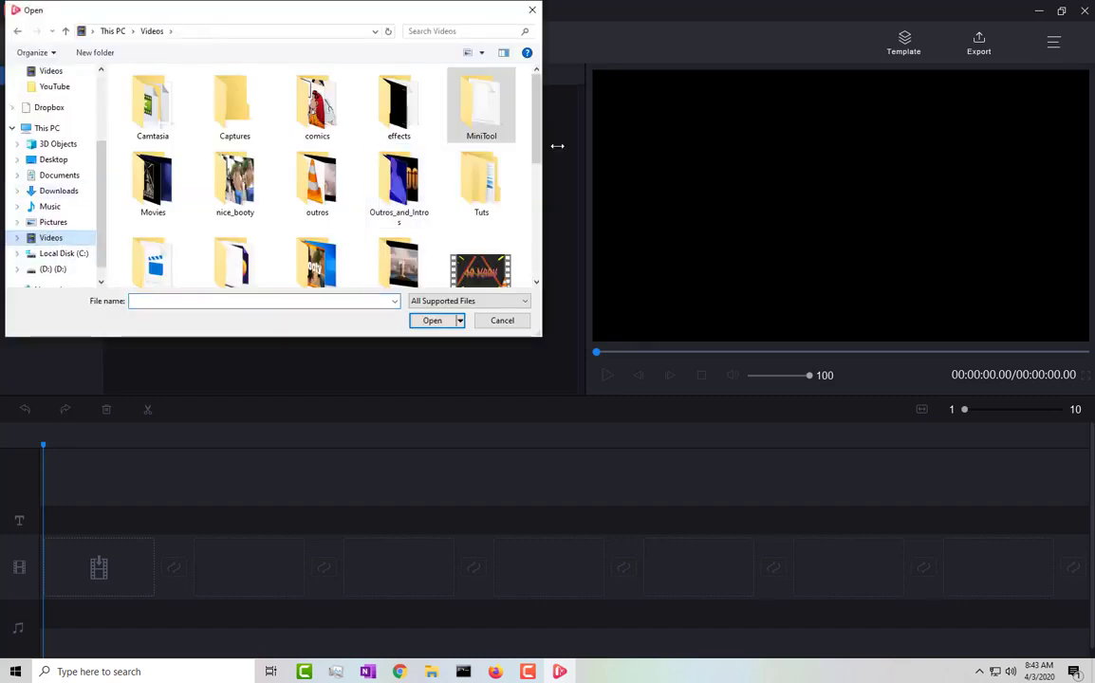
left_click_drag(536, 132, 509, 244)
left_click(408, 178)
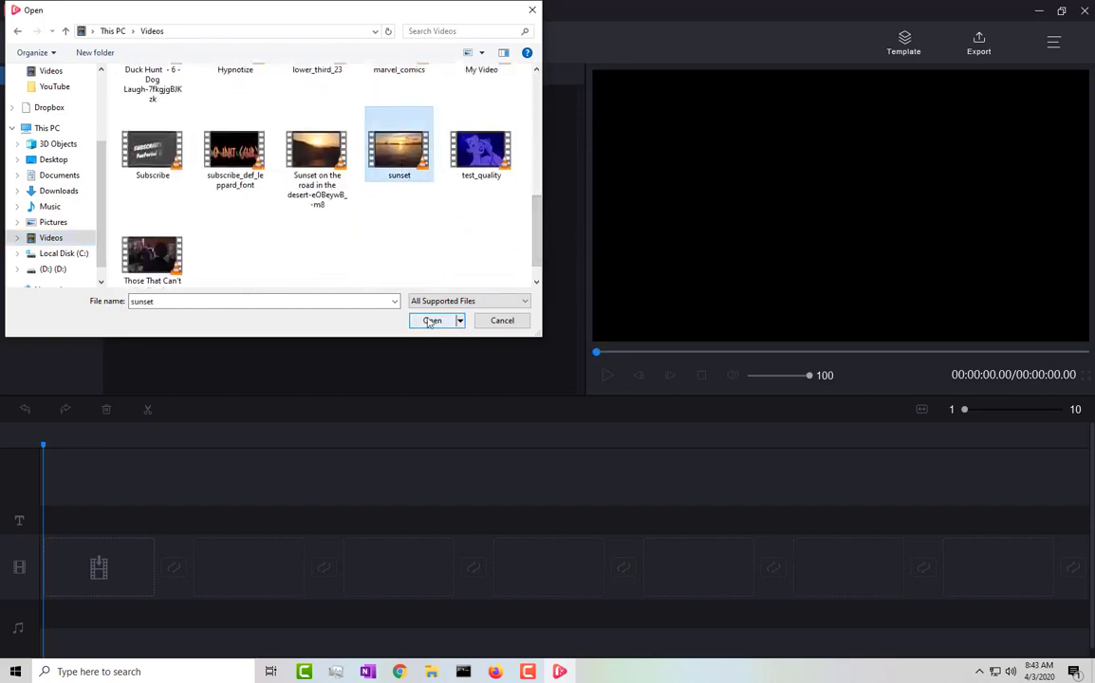
left_click(432, 321)
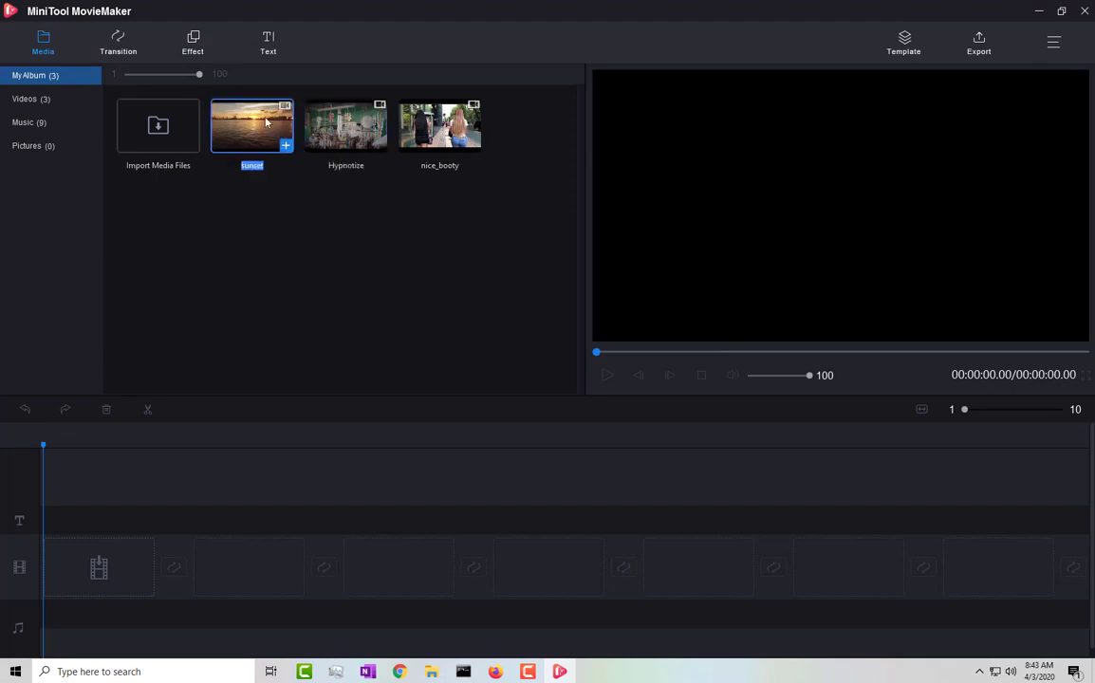
left_click(281, 168)
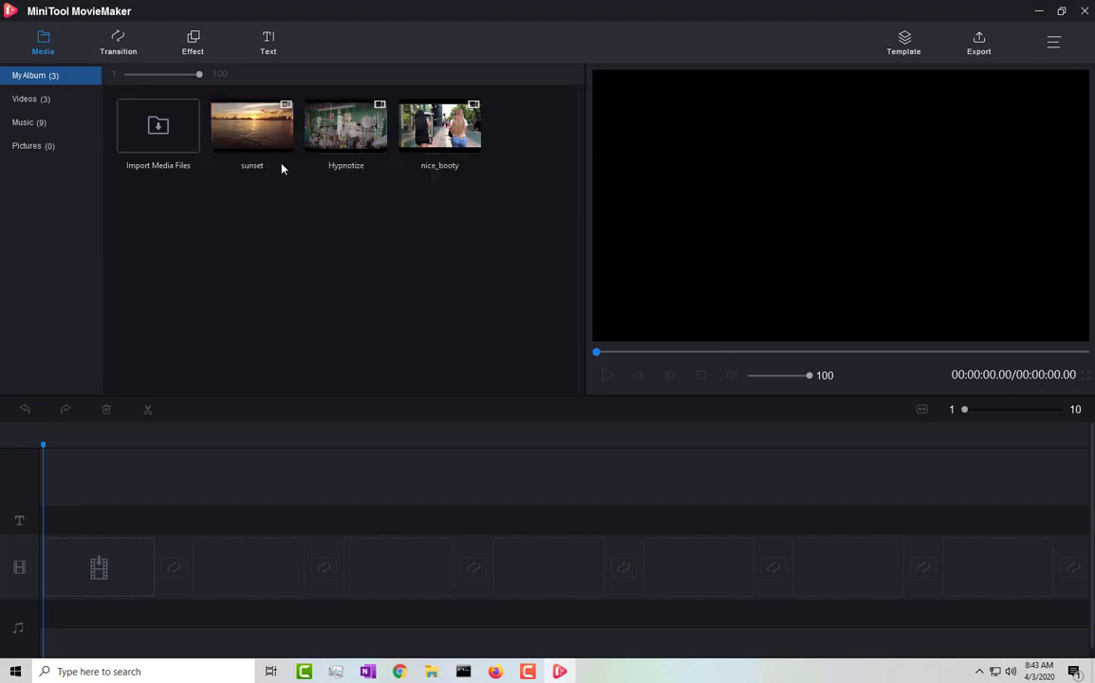
left_click(267, 143)
left_click(415, 158)
Step: Import the subscribe_def_leppard_font and "Sunset on the road in the desert" videos from the Videos folder into My Album
left_click(164, 147)
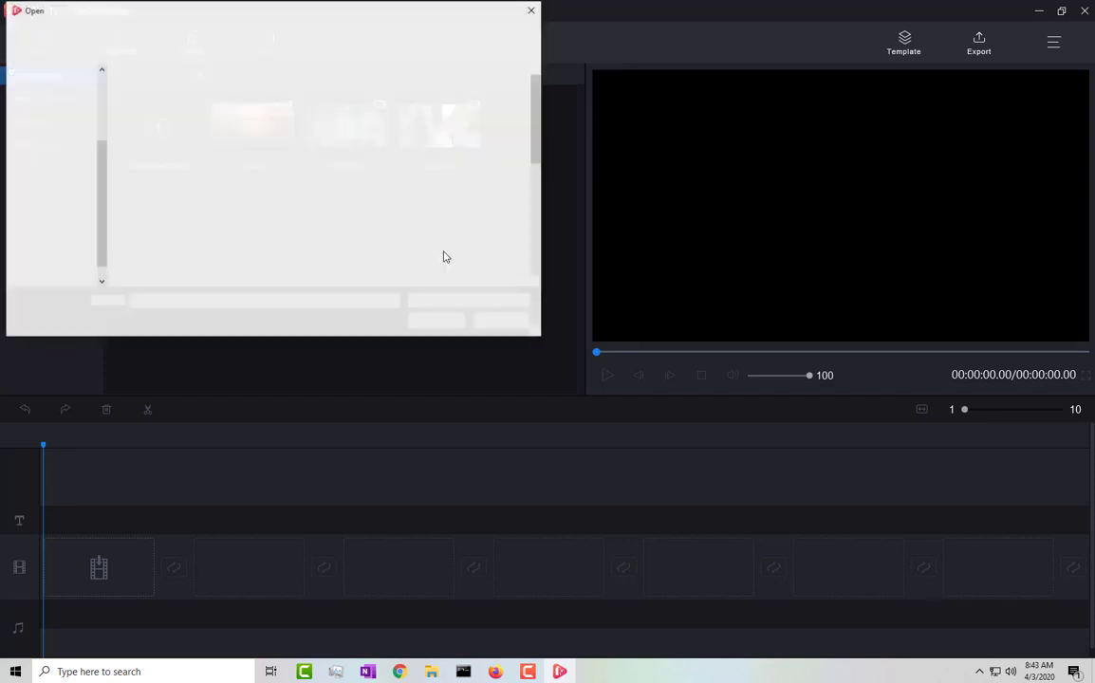
scroll(537, 159, "down", 5)
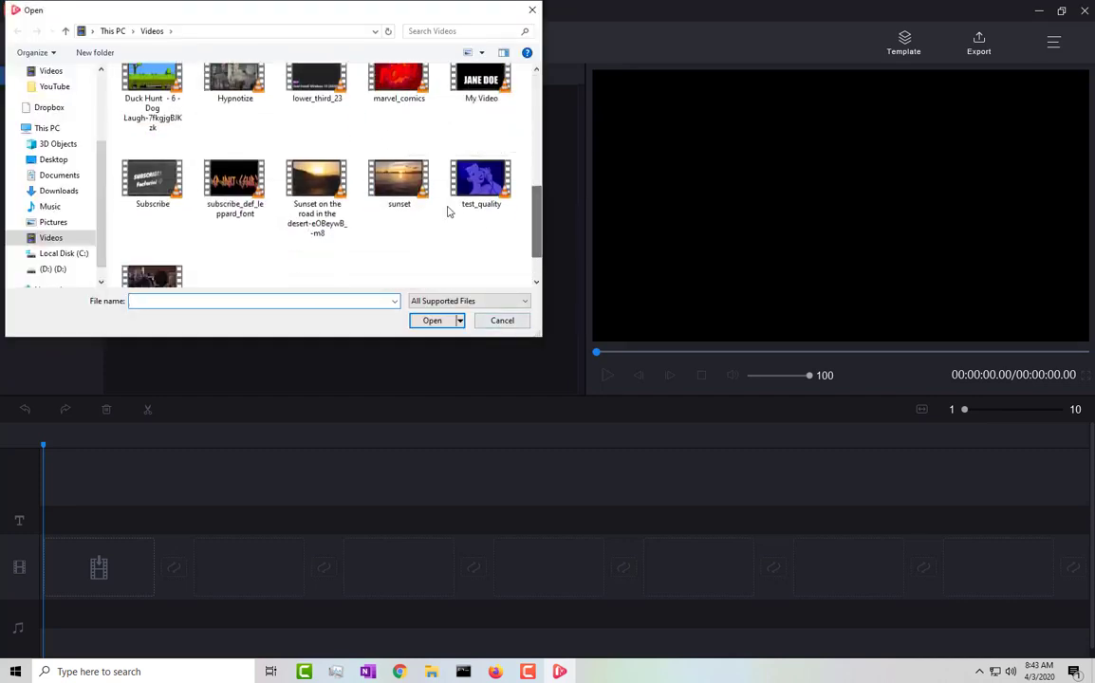
left_click(219, 190)
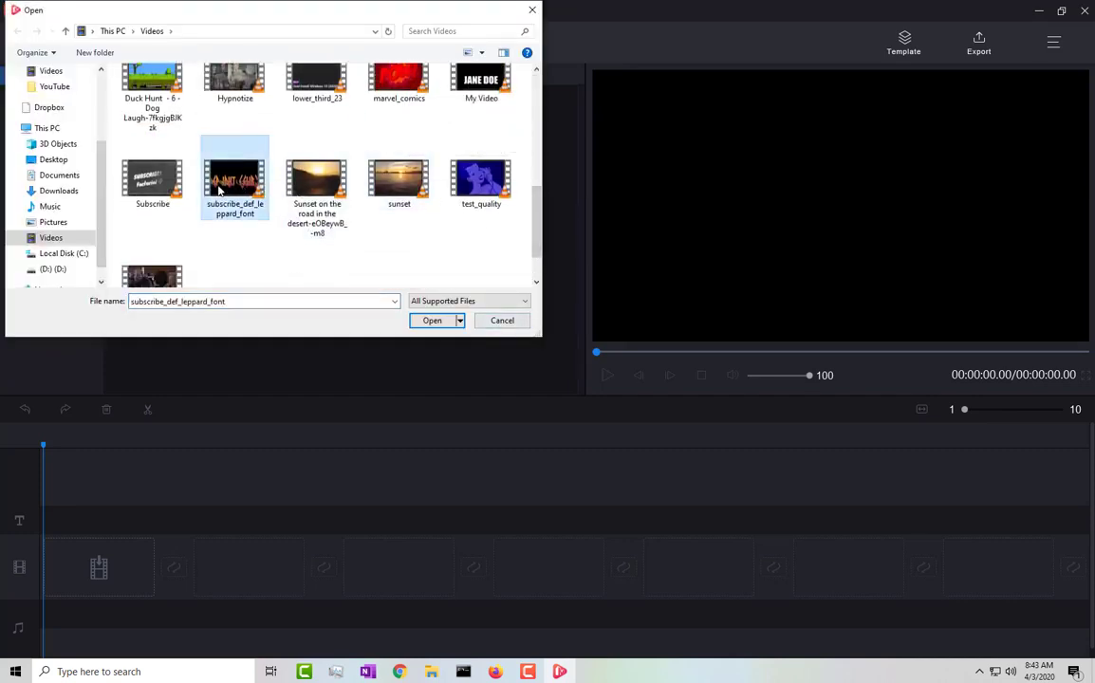
left_click(334, 220, "ctrl")
left_click(452, 323)
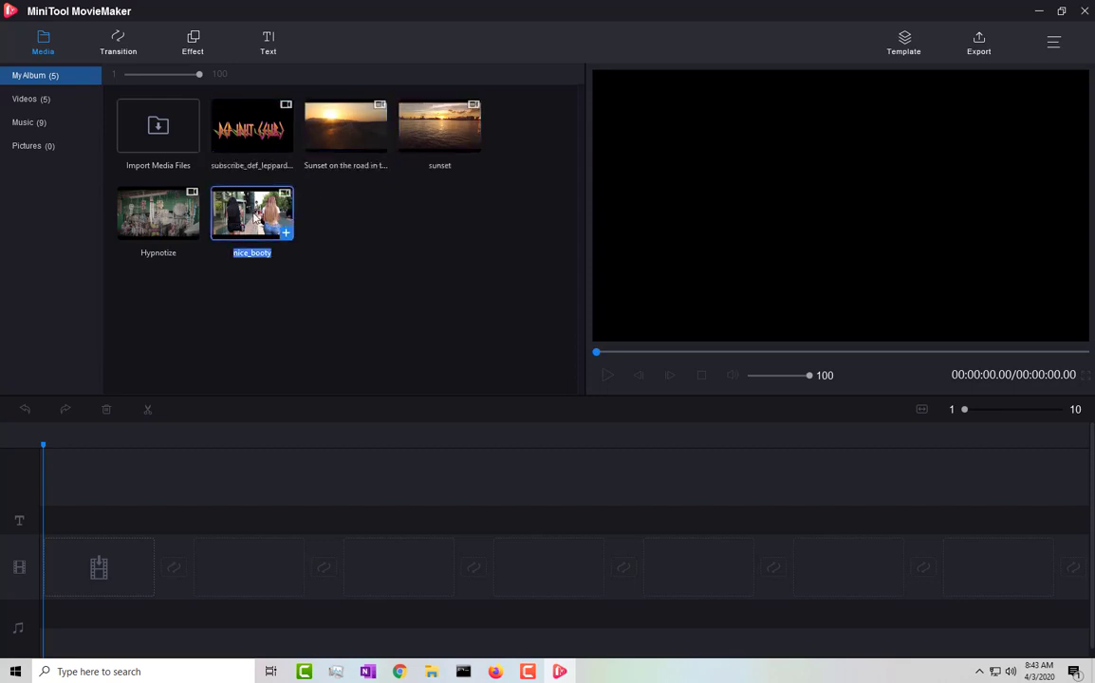
Step: Place the nice_booty video first on the timeline's video track, followed by the sunset video
mouse_move(254, 218)
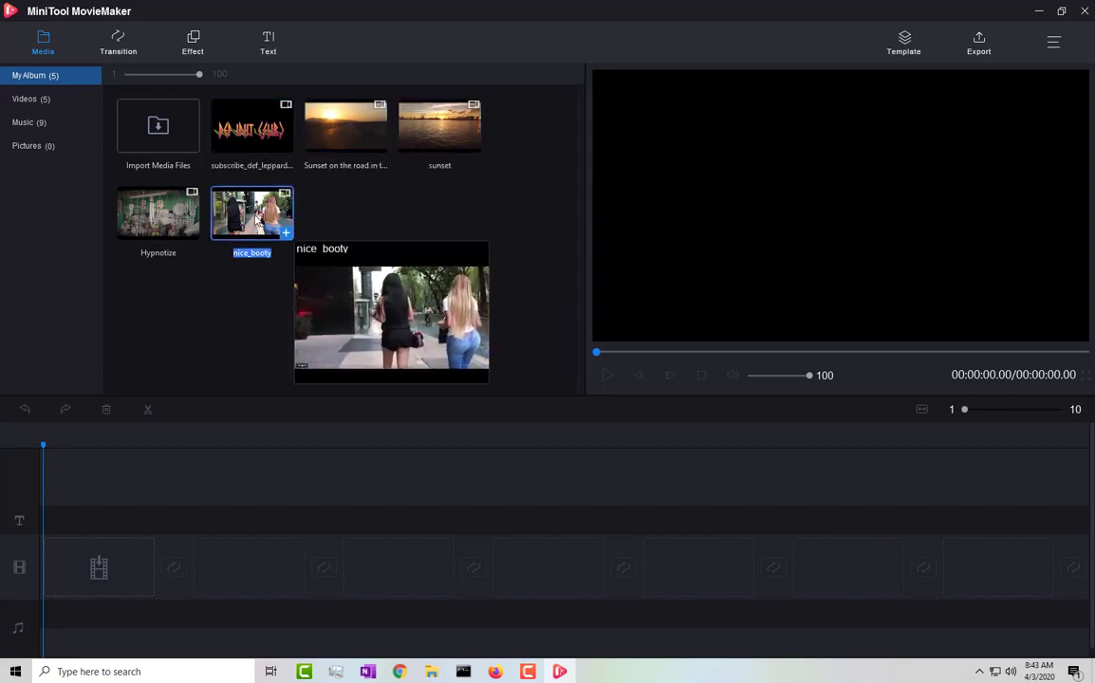
left_click_drag(256, 218, 76, 567)
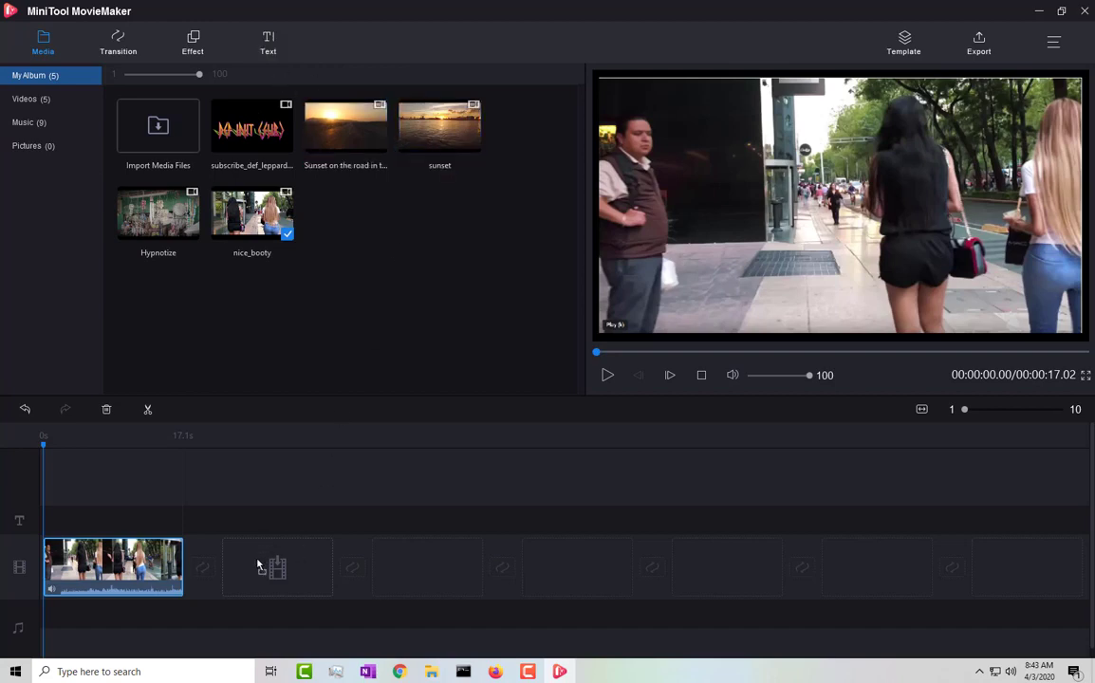
left_click_drag(256, 568, 258, 567)
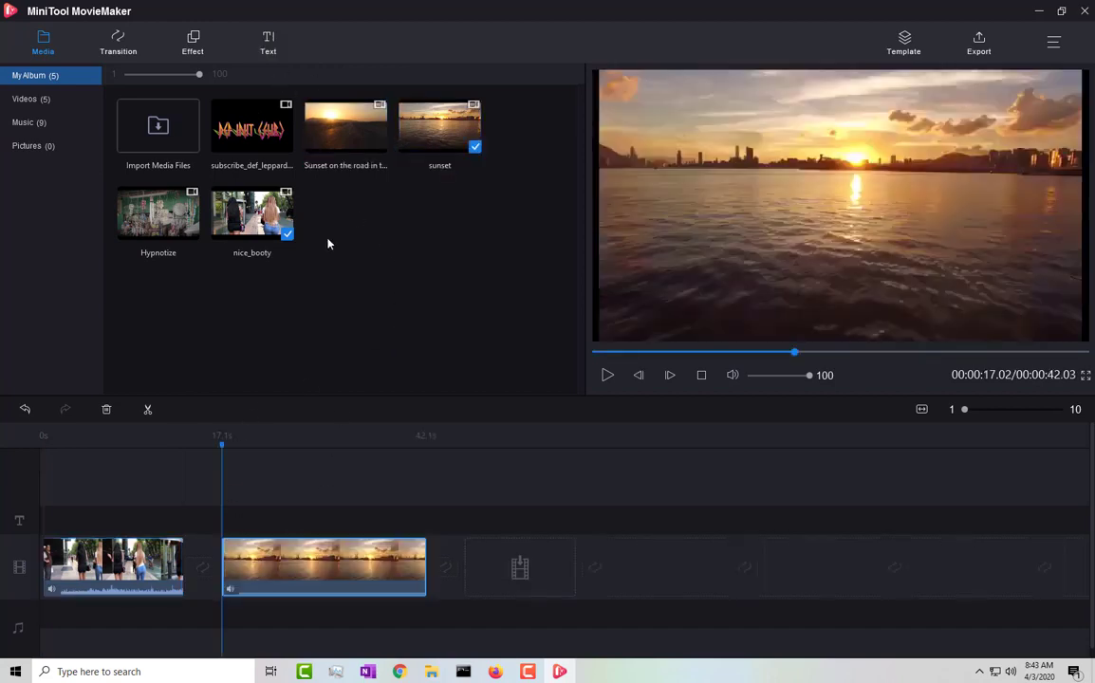
Step: Import the christy_turlington image from the Pictures folder and place it on the timeline after the sunset clip
left_click(33, 148)
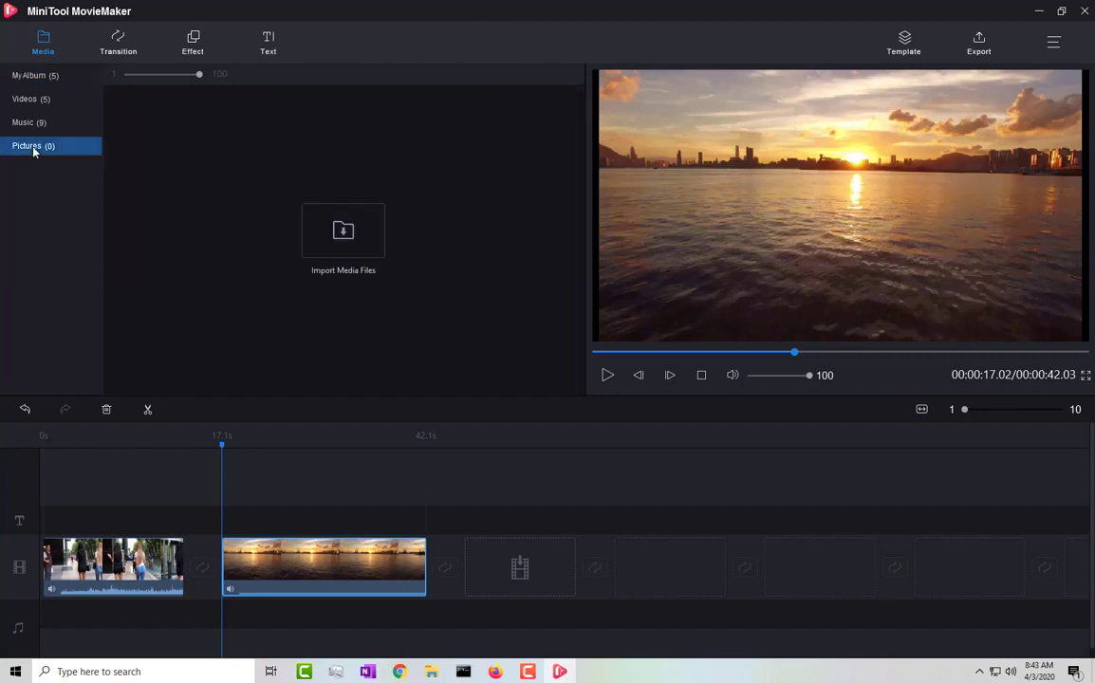
left_click(359, 242)
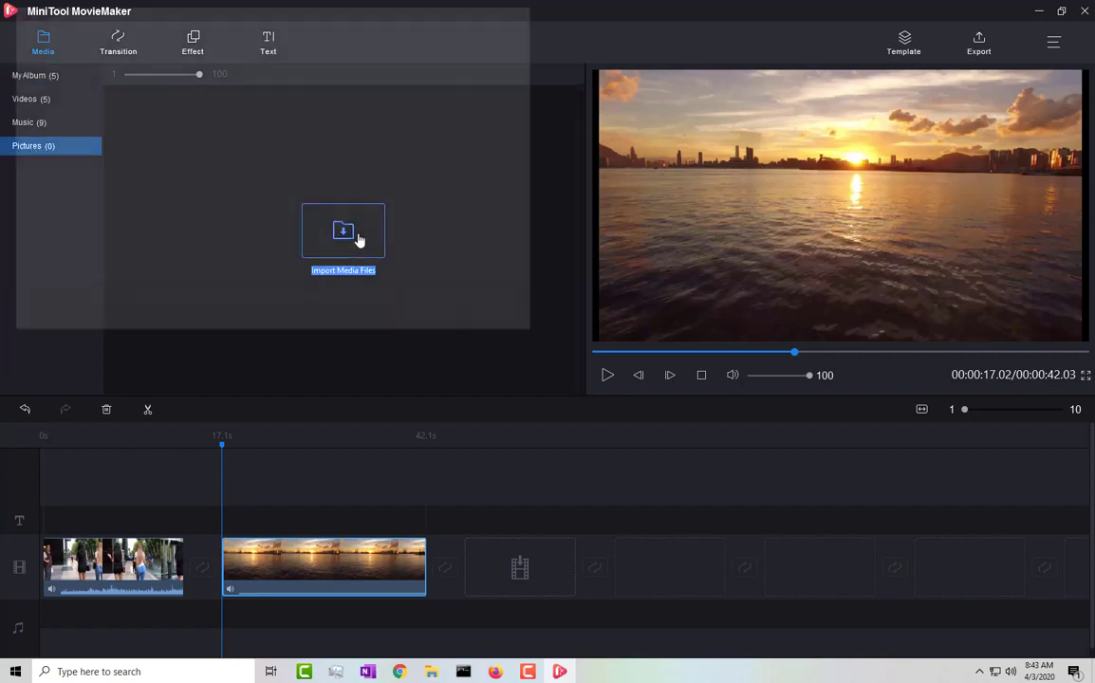
left_click(48, 224)
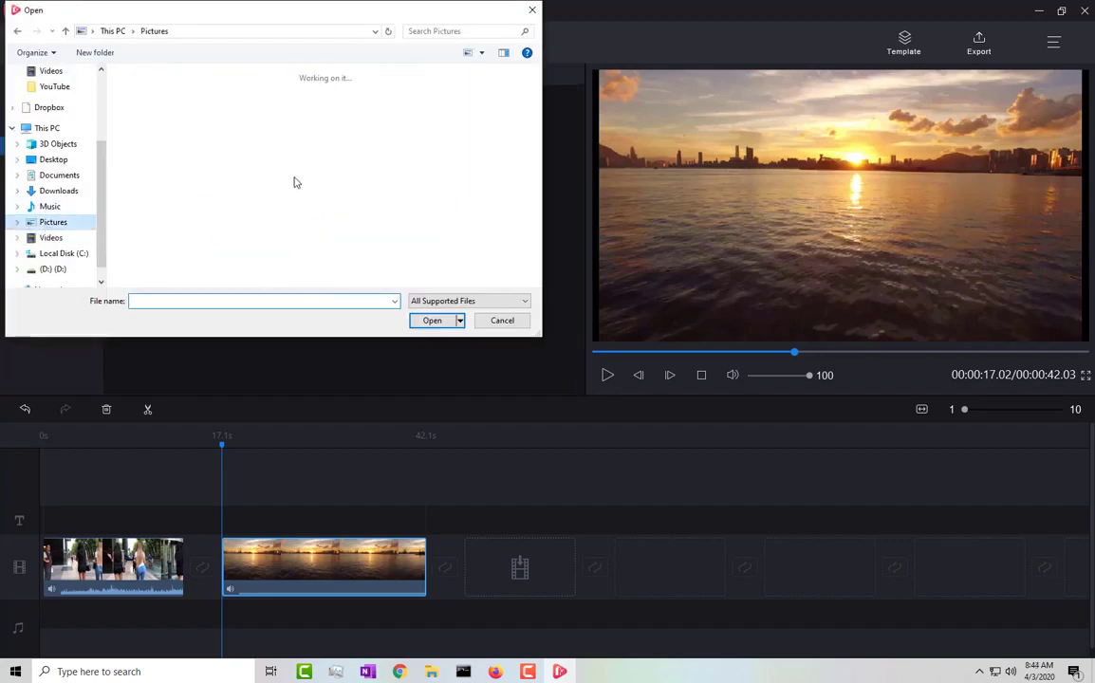
left_click(462, 284)
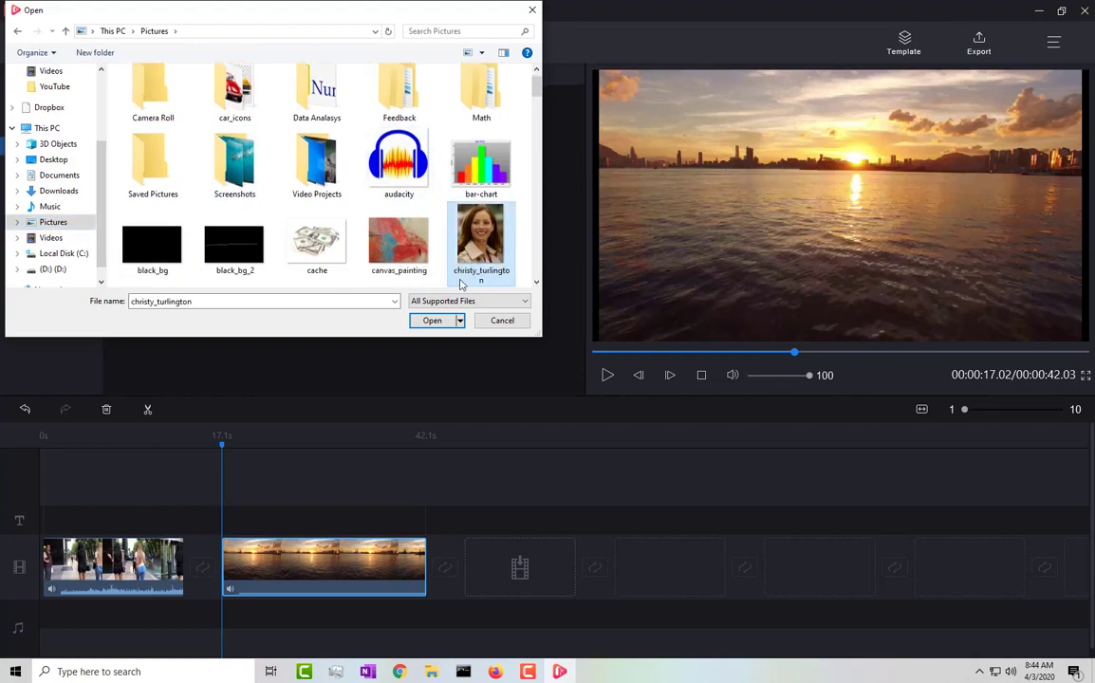
left_click(428, 321)
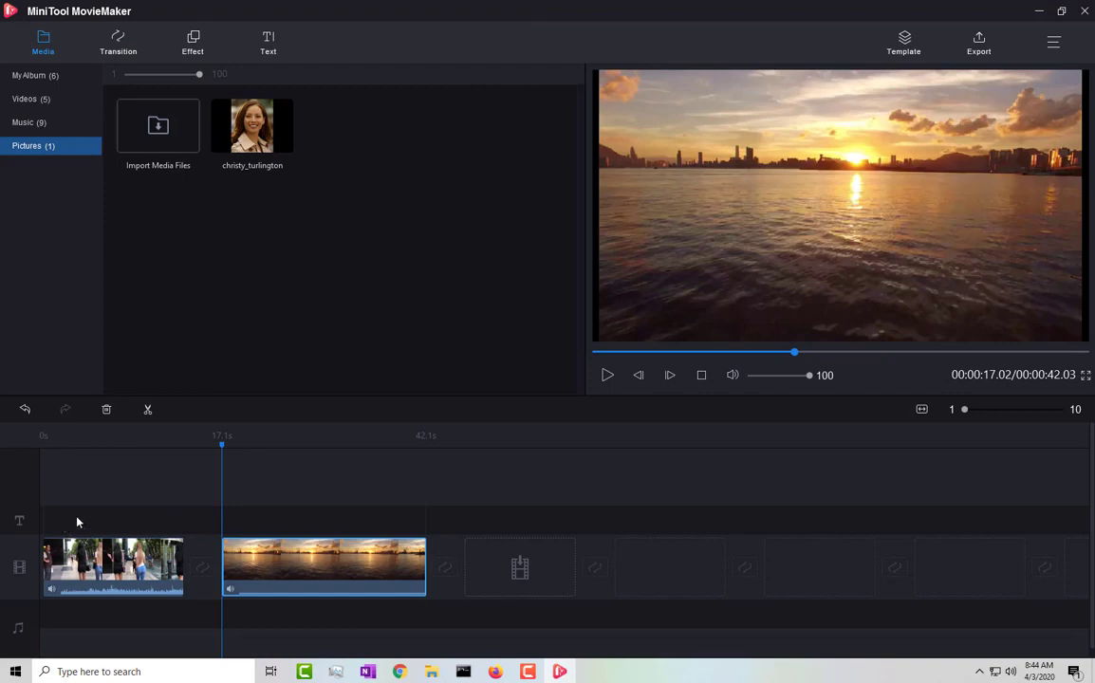
left_click_drag(253, 133, 258, 217)
left_click_drag(253, 129, 517, 579)
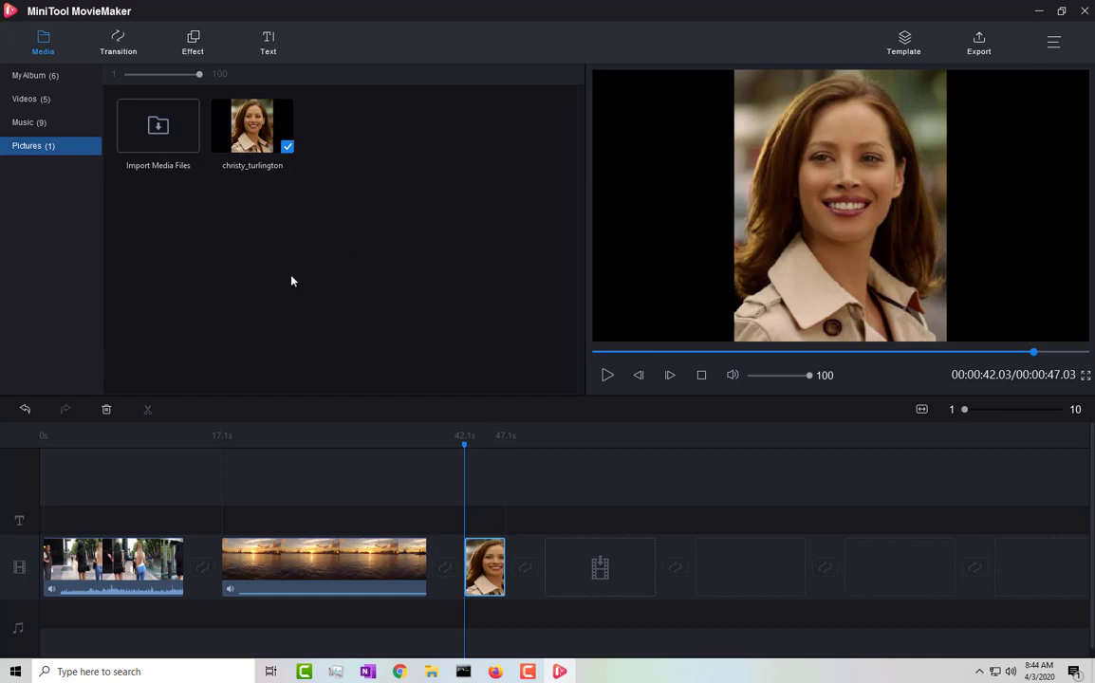
Step: Look through the text templates and insert the Title5 title at the very start of the timeline
left_click(268, 43)
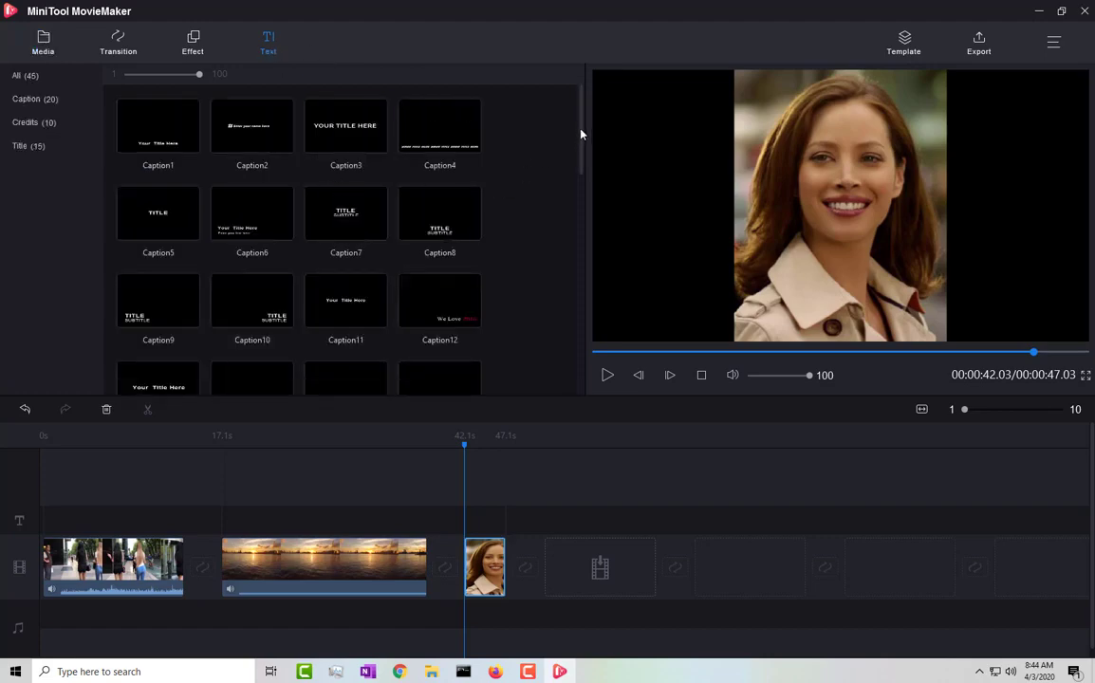
scroll(583, 162, "down", 3)
scroll(582, 132, "up", 3)
left_click(474, 219)
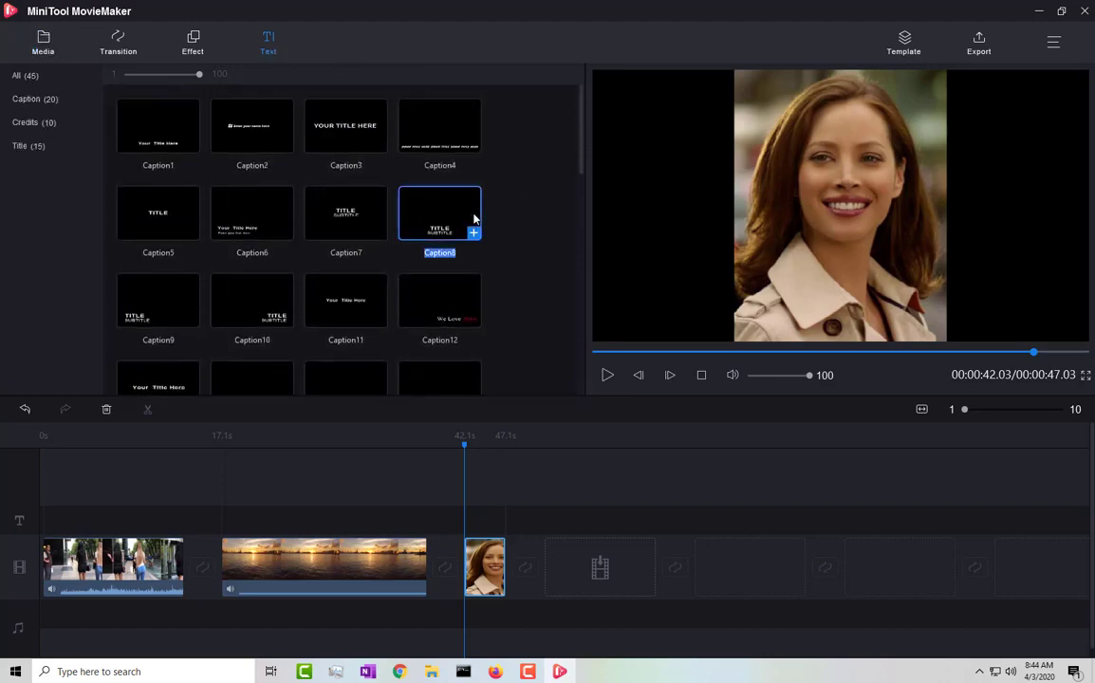
scroll(484, 218, "down", 1)
scroll(360, 208, "up", 1)
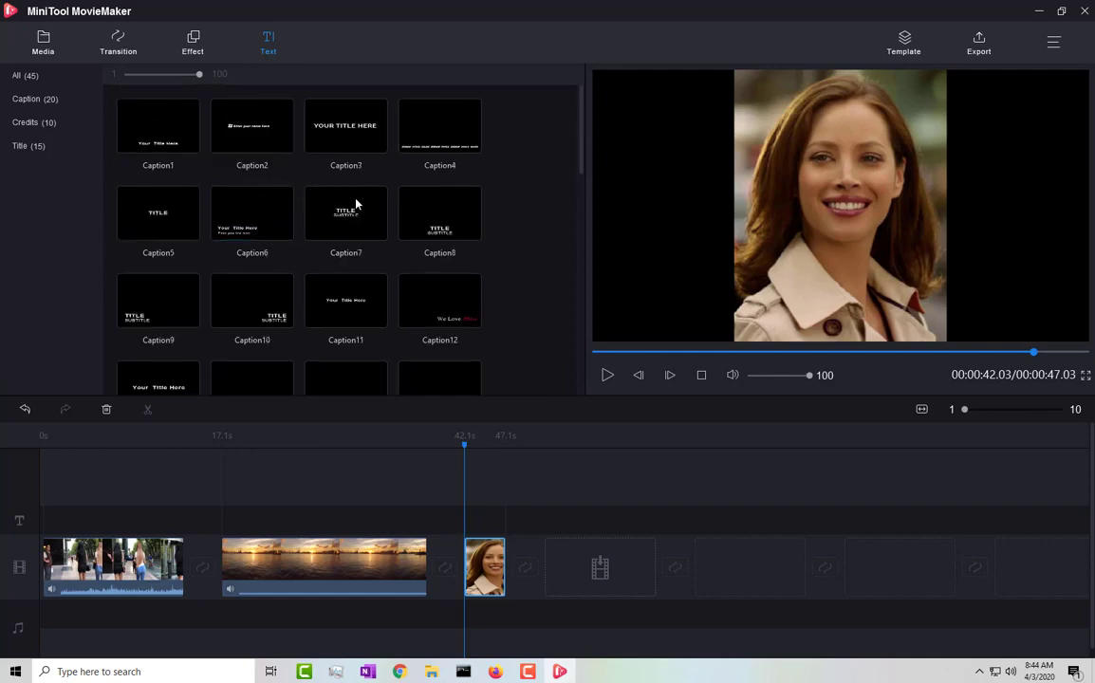
scroll(501, 212, "down", 4)
scroll(480, 237, "down", 5)
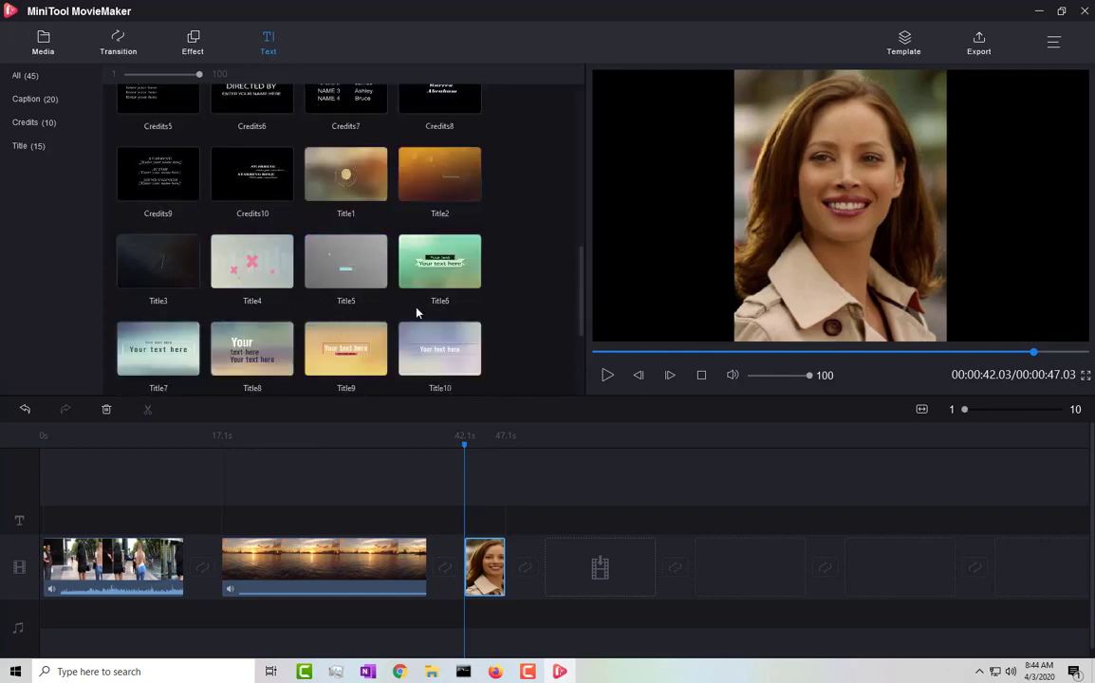
scroll(416, 313, "down", 1)
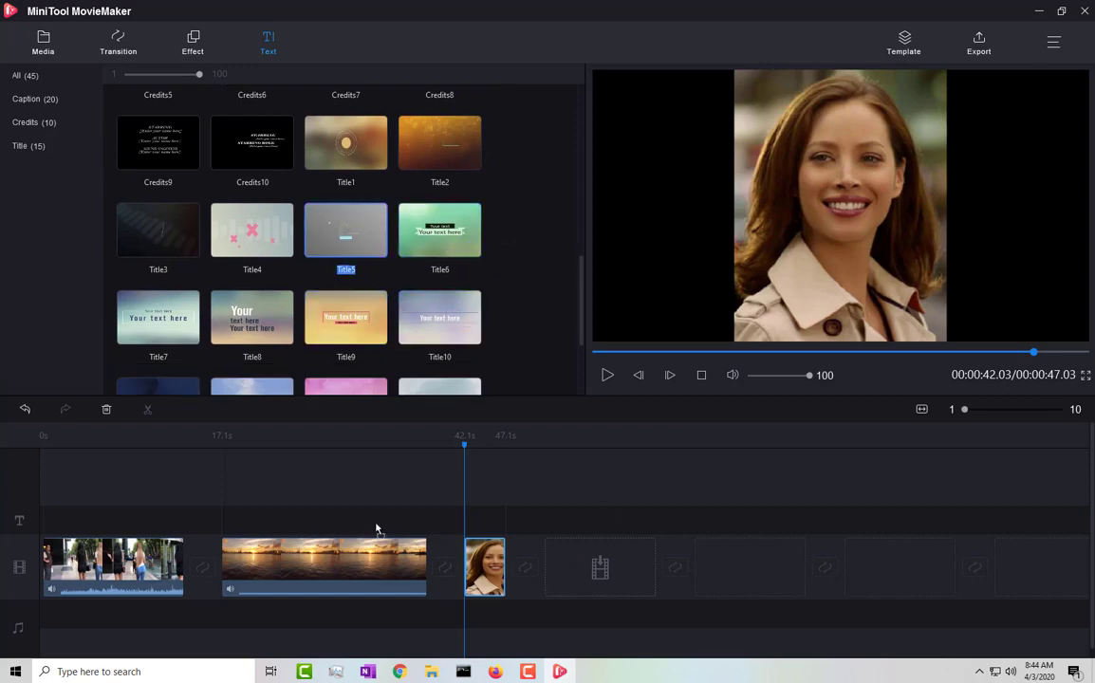
left_click_drag(69, 525, 66, 523)
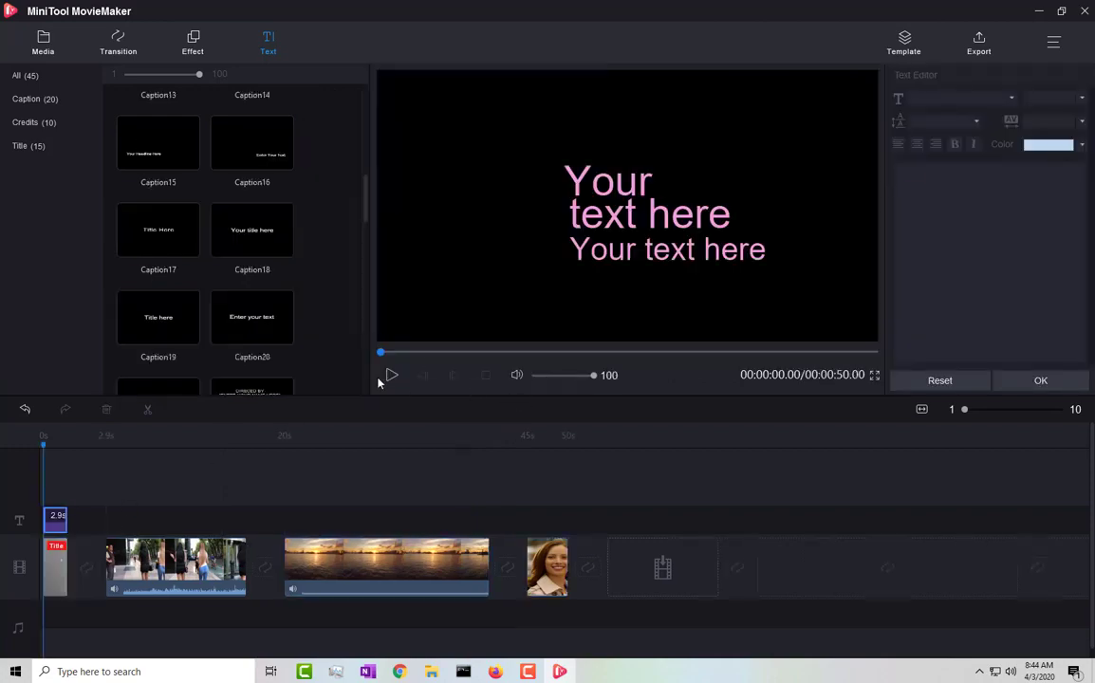
Step: Play the project from the start to preview the opening title and first clip, and pause the playback
left_click(392, 376)
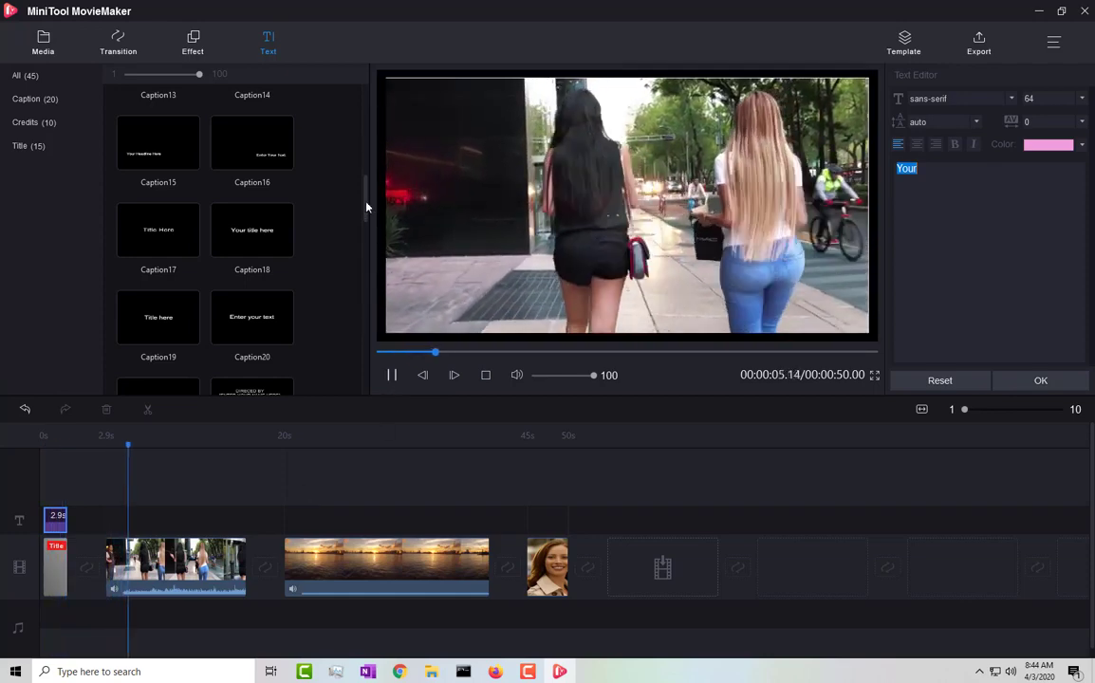
left_click_drag(364, 206, 366, 133)
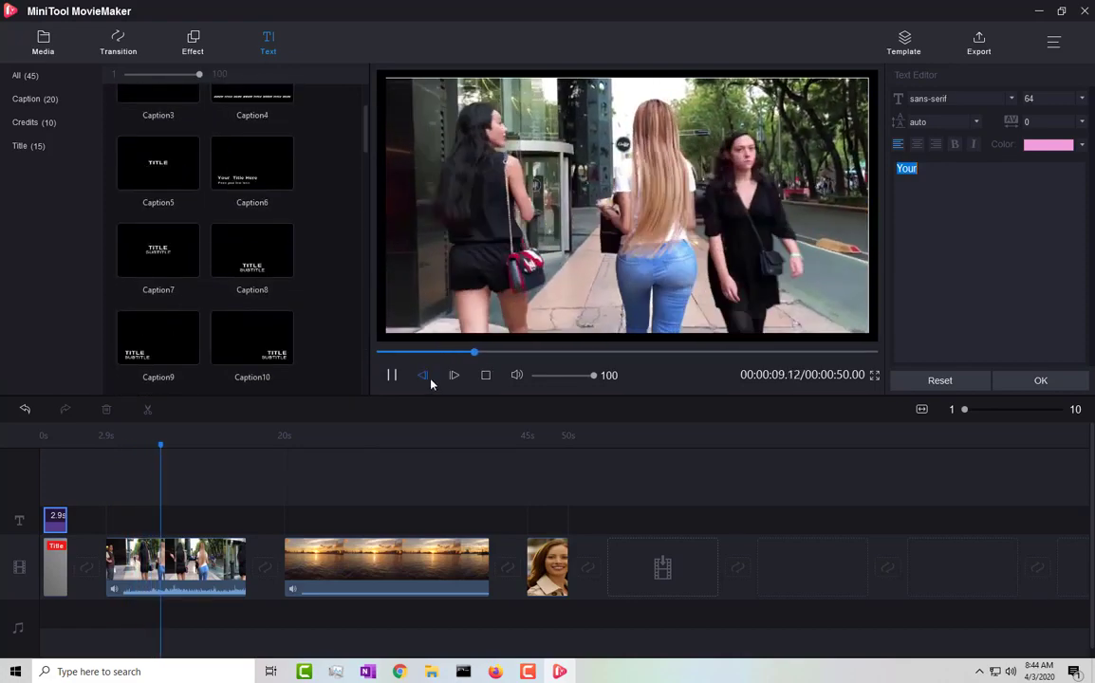
left_click(389, 377)
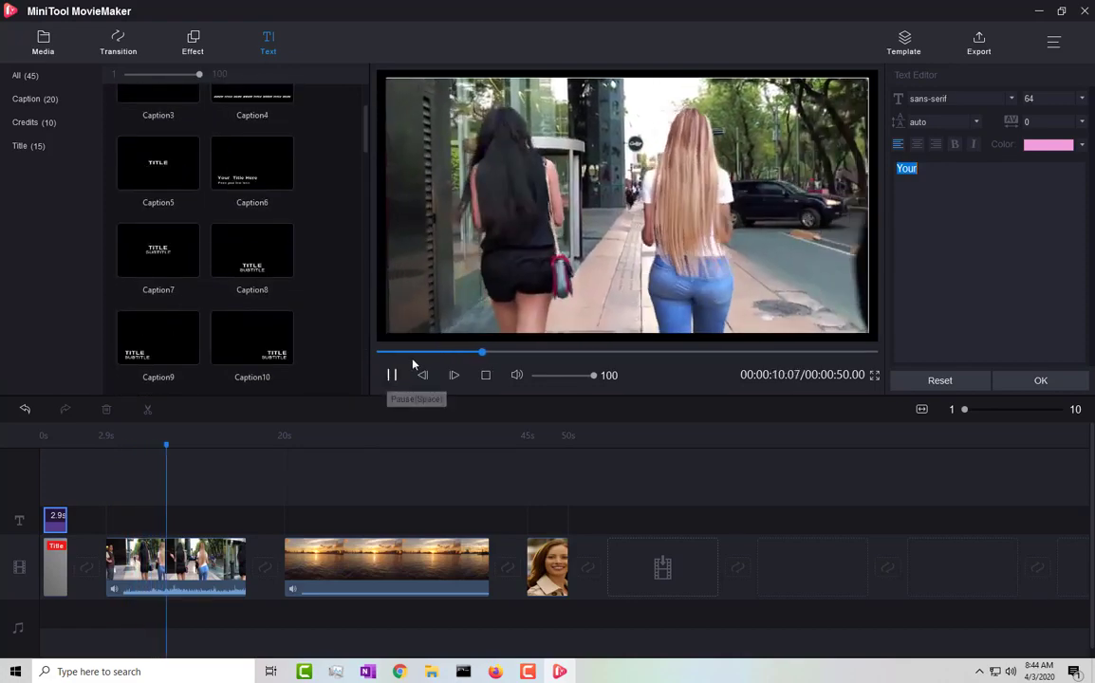
Step: Look at the Clarendon effect and add the BlindVertical1 transition between the nice_booty and sunset clips
left_click(192, 42)
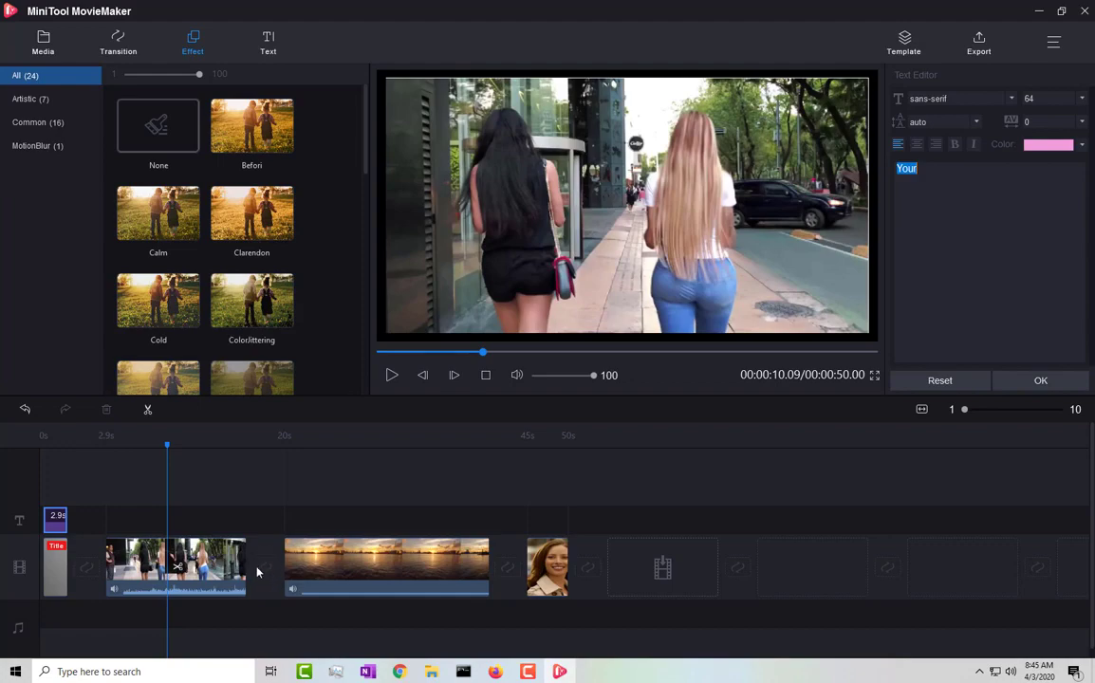
left_click(250, 222)
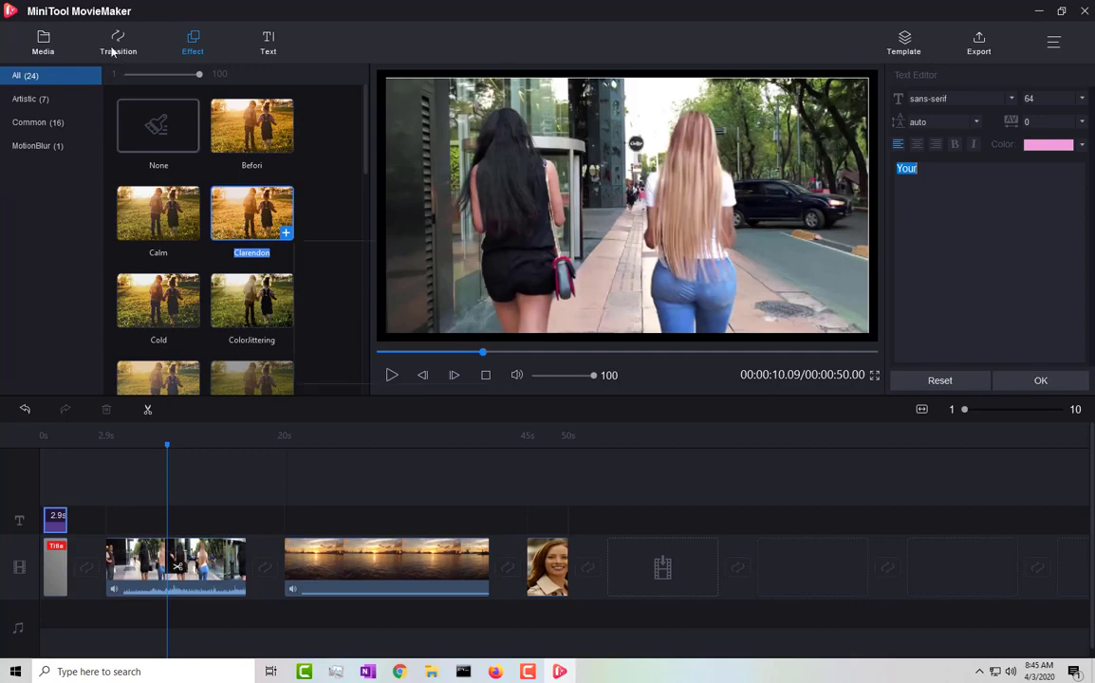
left_click(119, 45)
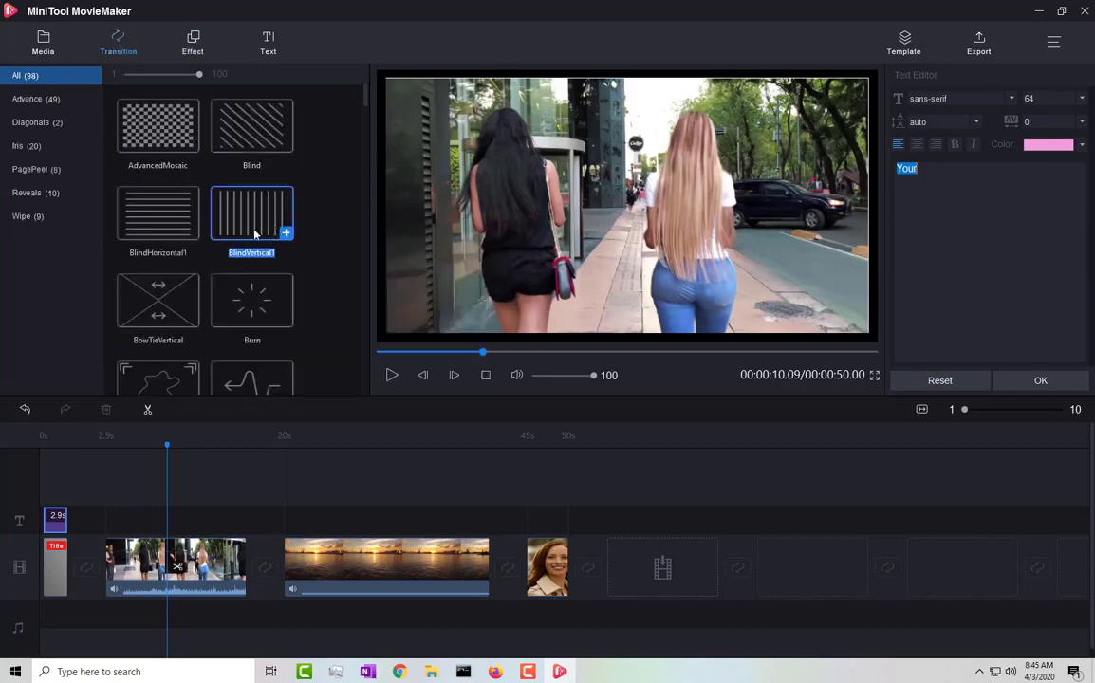
left_click(264, 570)
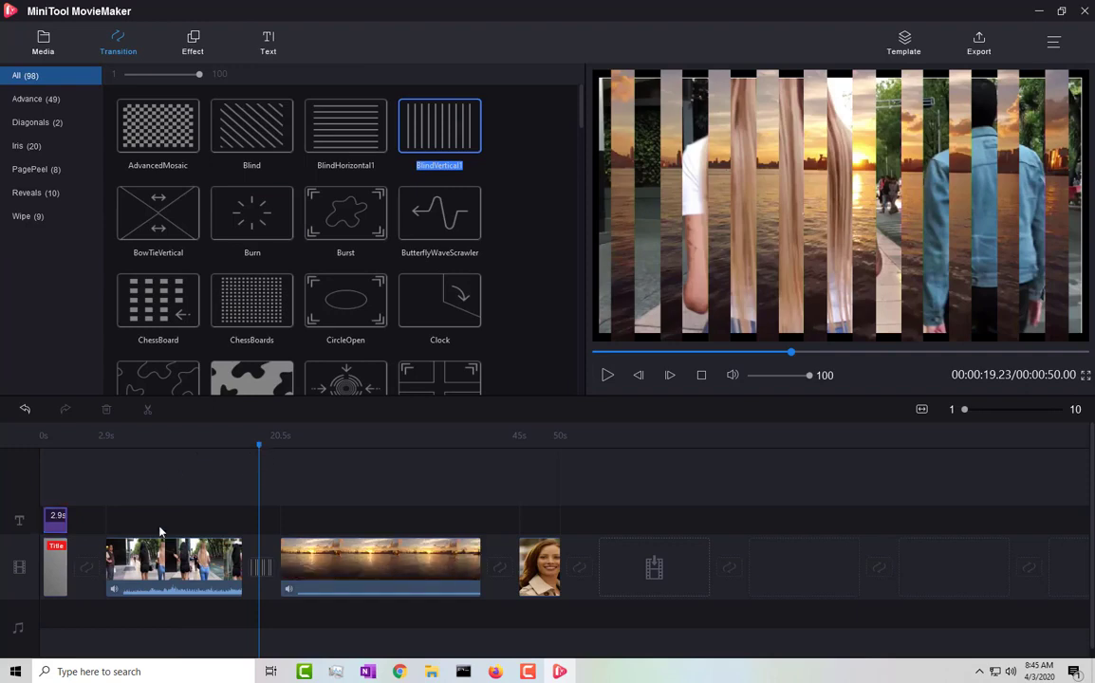
Step: Check the individual timeline clips and split the nice_booty clip at about 00:00:08.18
left_click(160, 567)
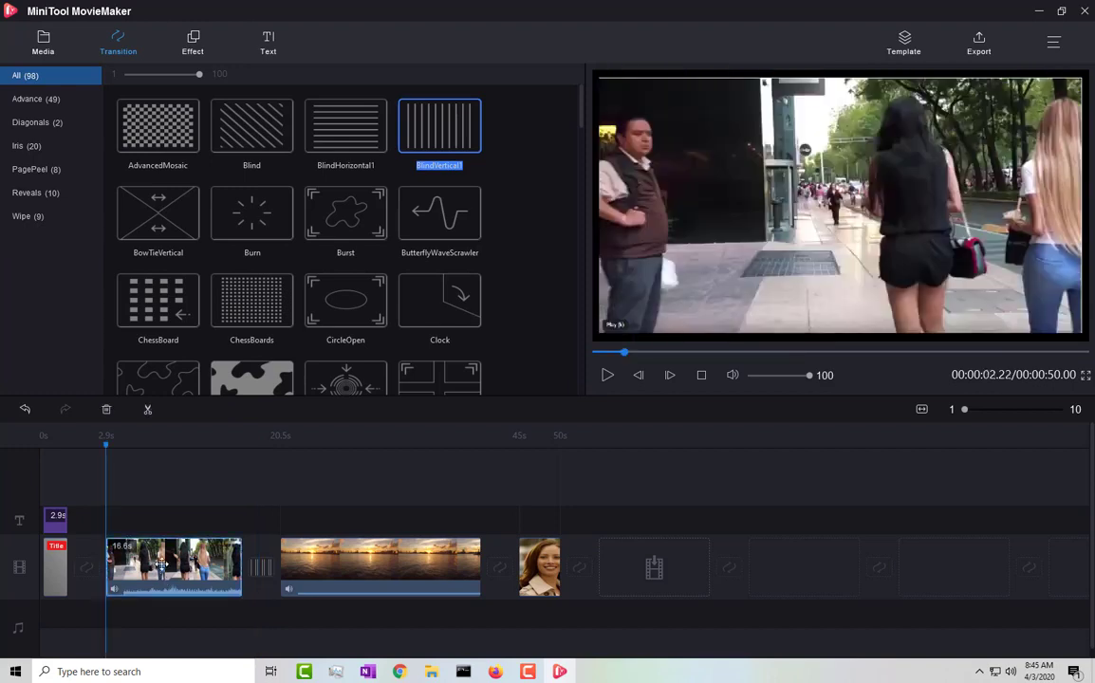
left_click(327, 567)
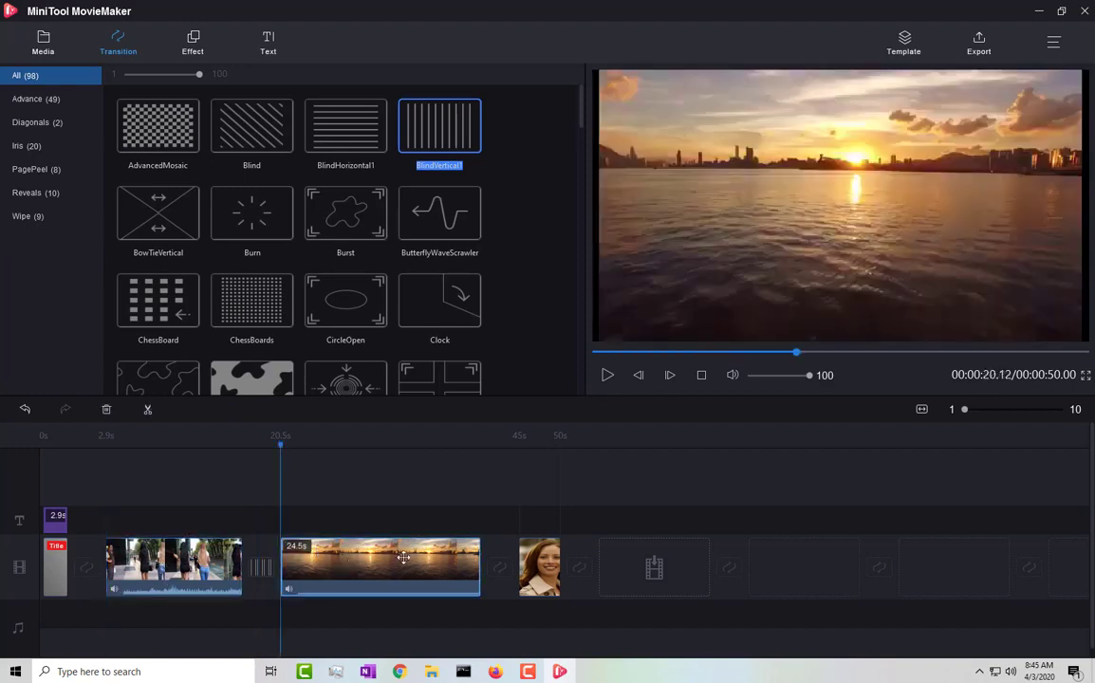
left_click(543, 566)
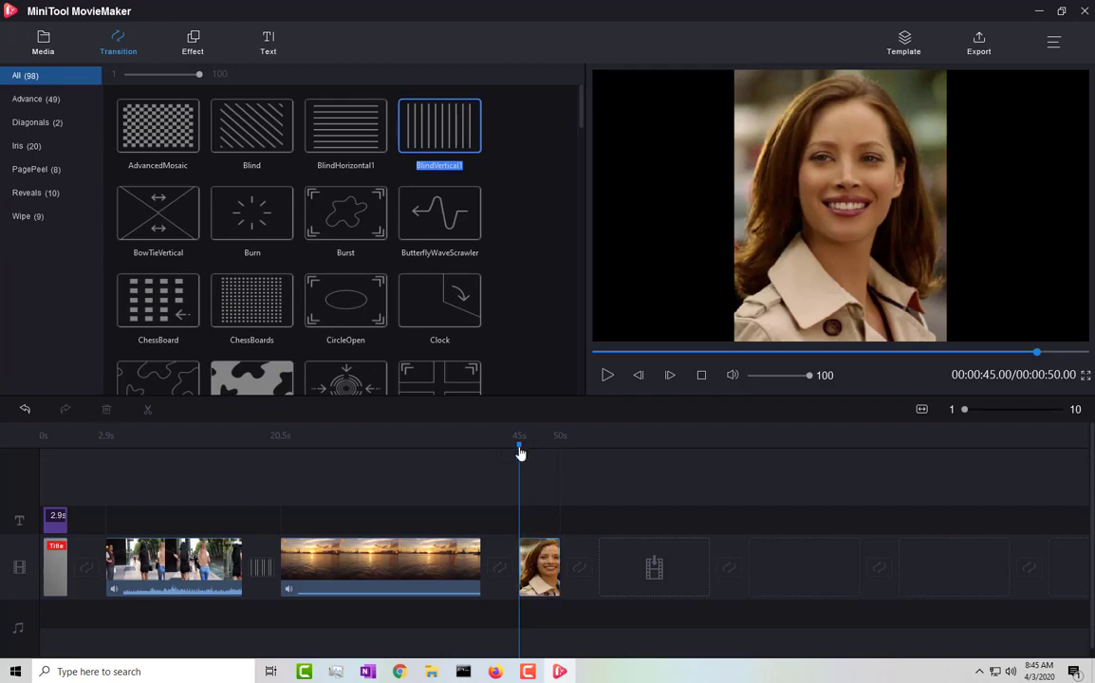
left_click_drag(519, 452, 154, 464)
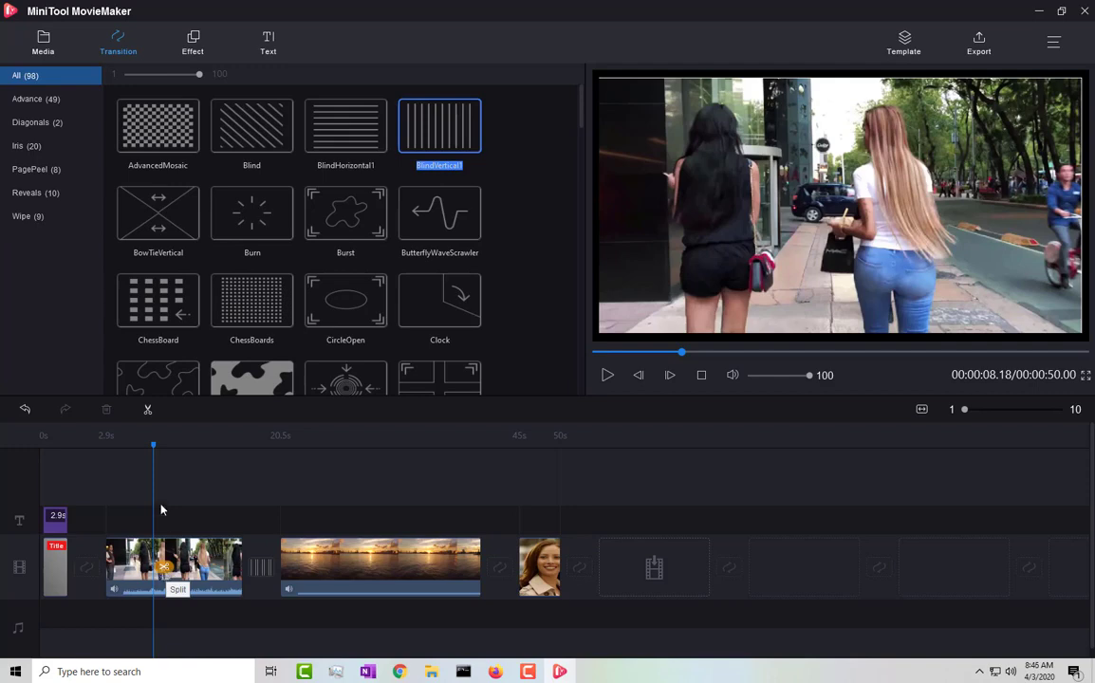
left_click(164, 566)
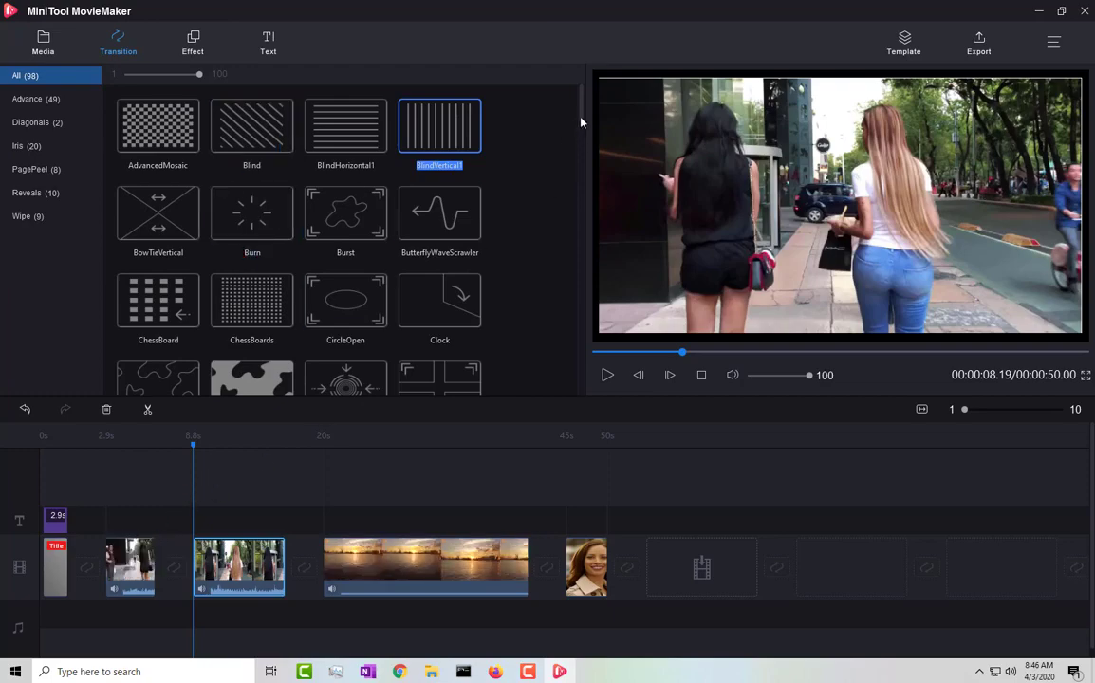
Step: Preview the ChessBoards and CircleOpen transitions in the transition library
left_click_drag(584, 124, 586, 92)
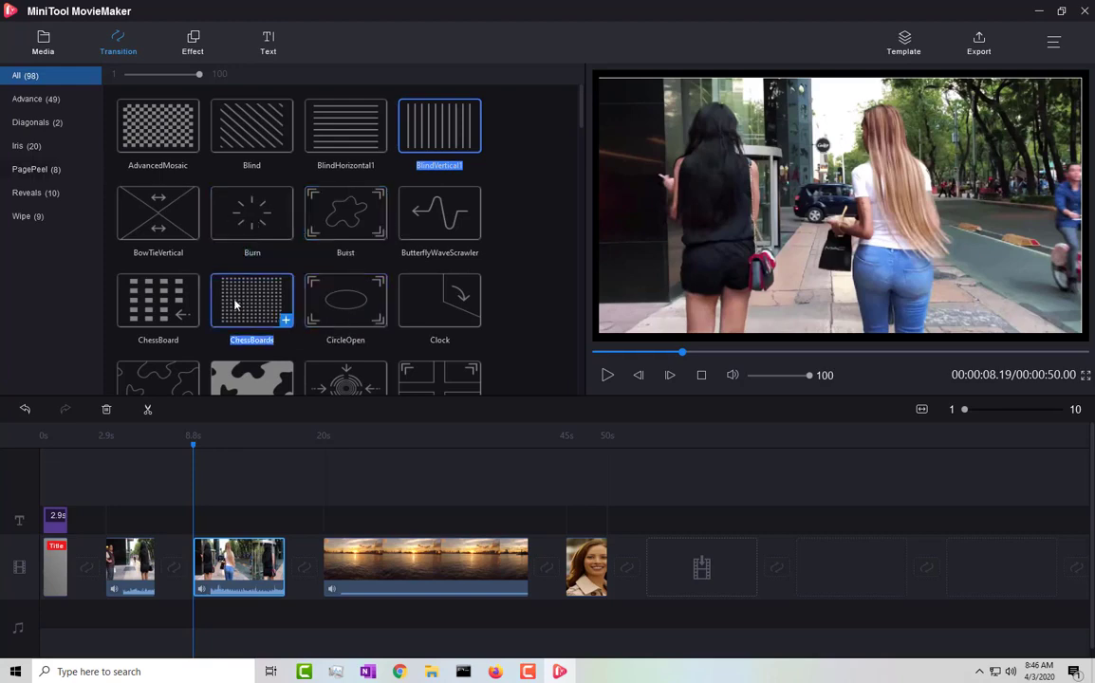
mouse_move(236, 303)
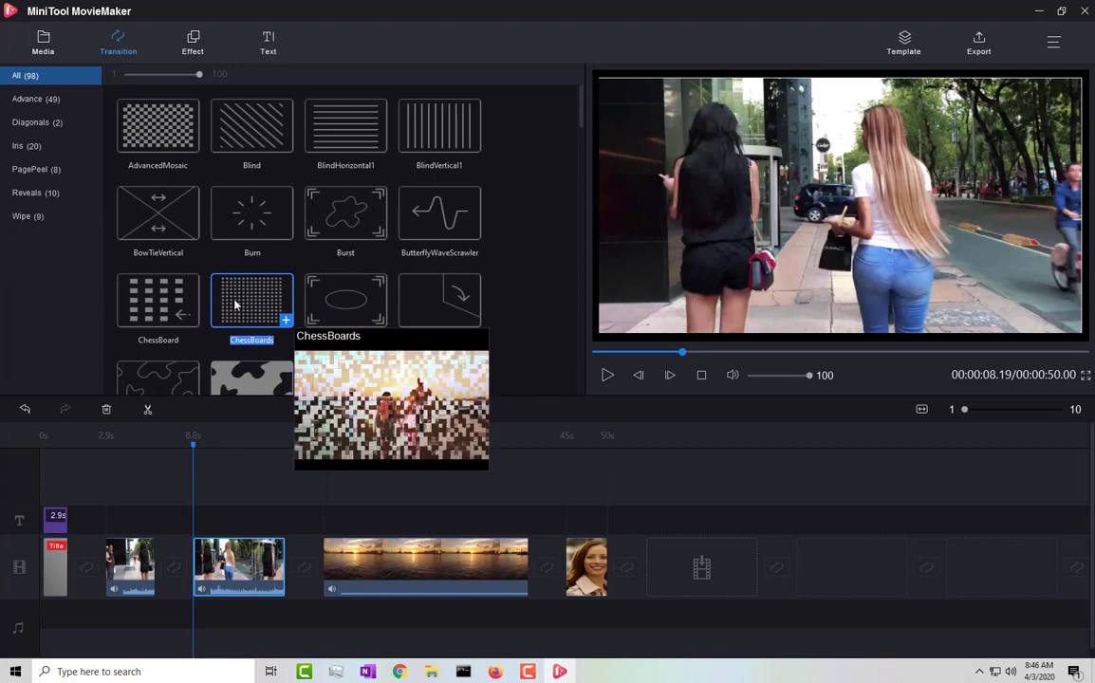
left_click(235, 304)
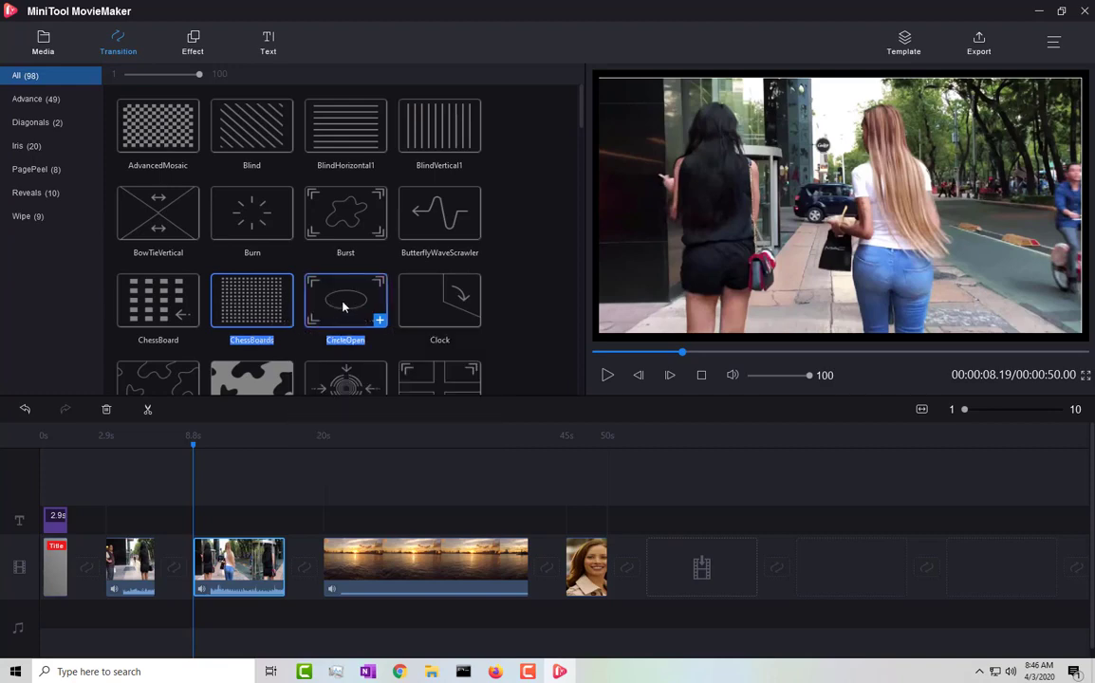
mouse_move(343, 306)
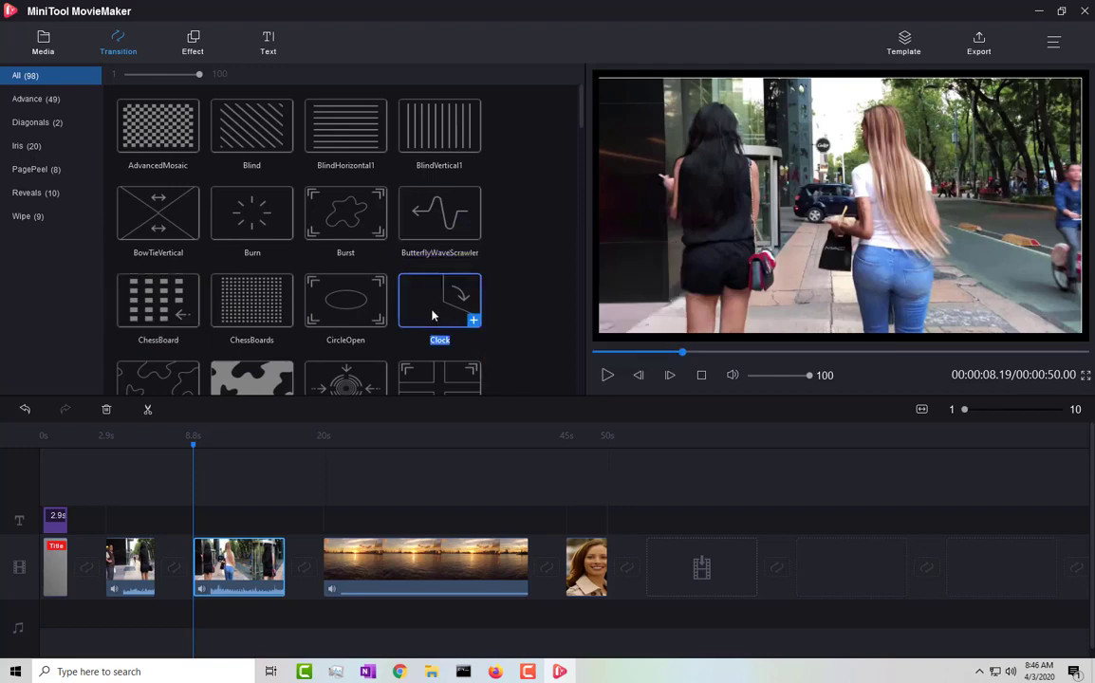
Step: Add the Clock transition between the two split segments of the nice_booty clip
mouse_move(433, 313)
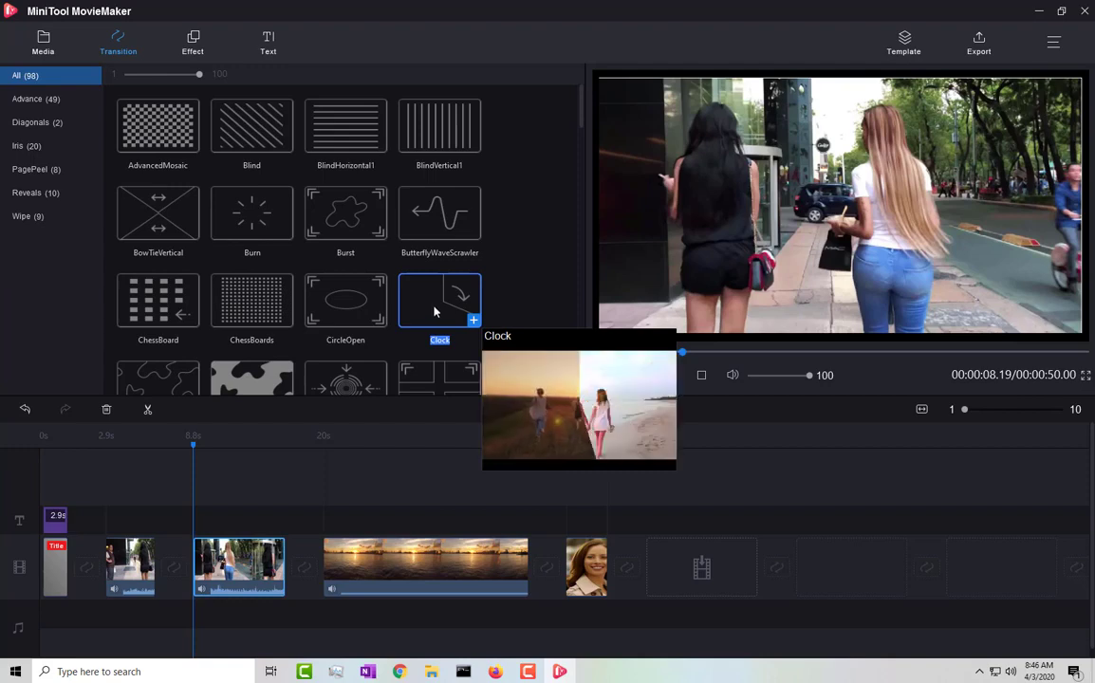
left_click_drag(436, 304, 182, 566)
Step: Apply the Threshold effect to the second nice_booty segment and play that segment to preview it
left_click(191, 40)
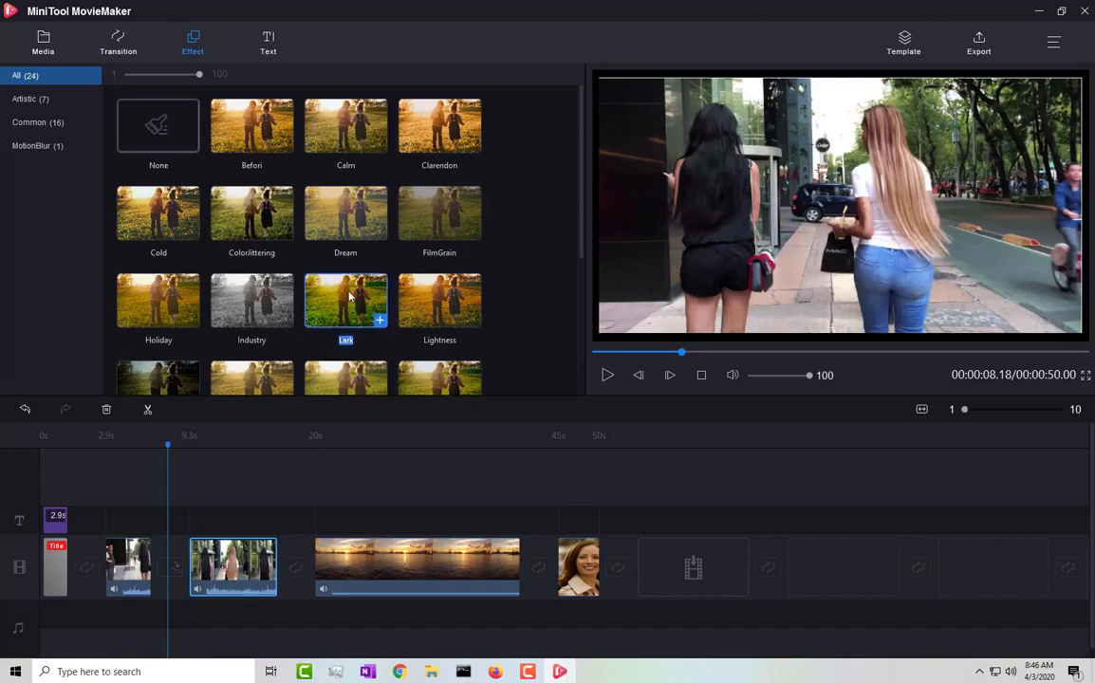
left_click(285, 320)
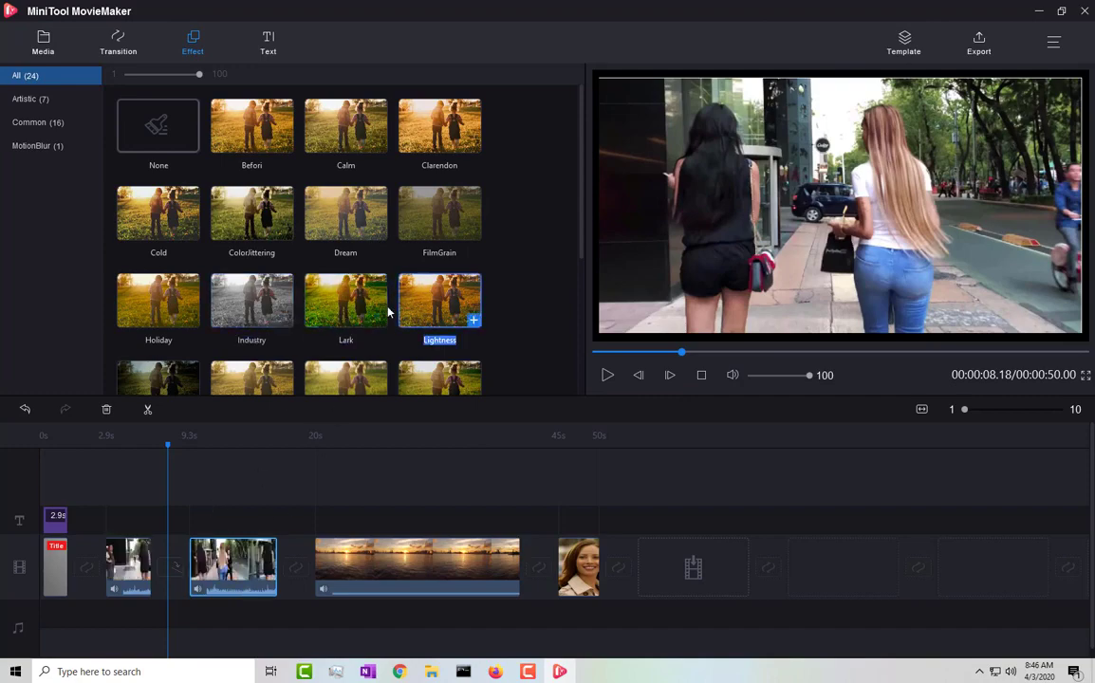
left_click_drag(584, 225, 577, 366)
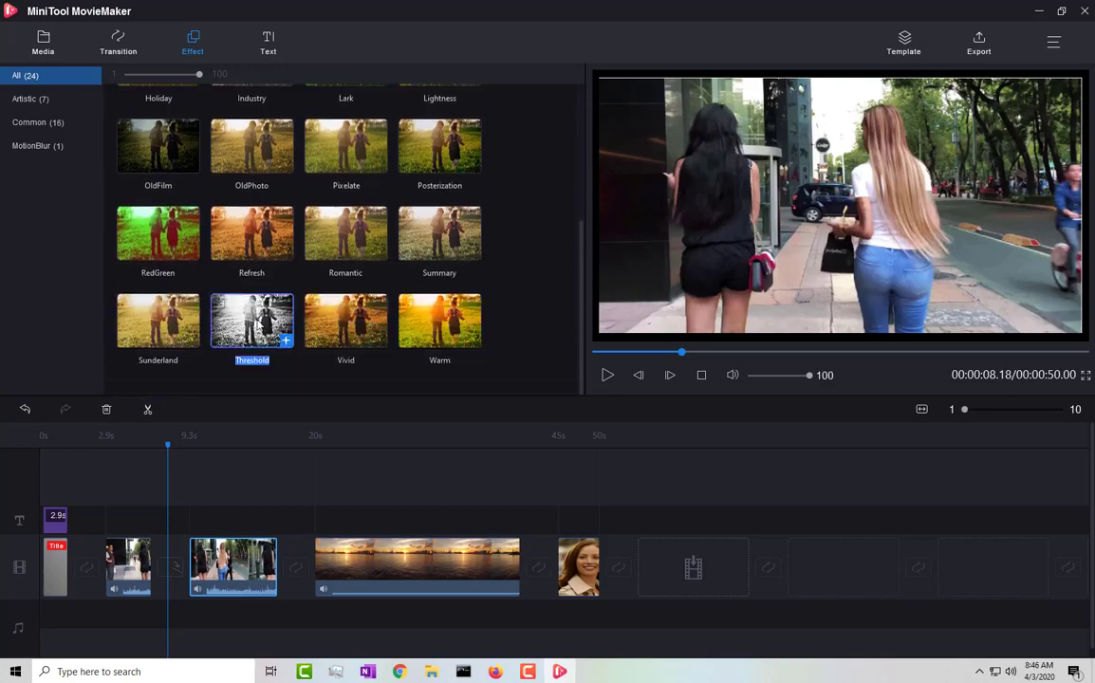
mouse_move(271, 331)
left_click_drag(230, 578, 232, 575)
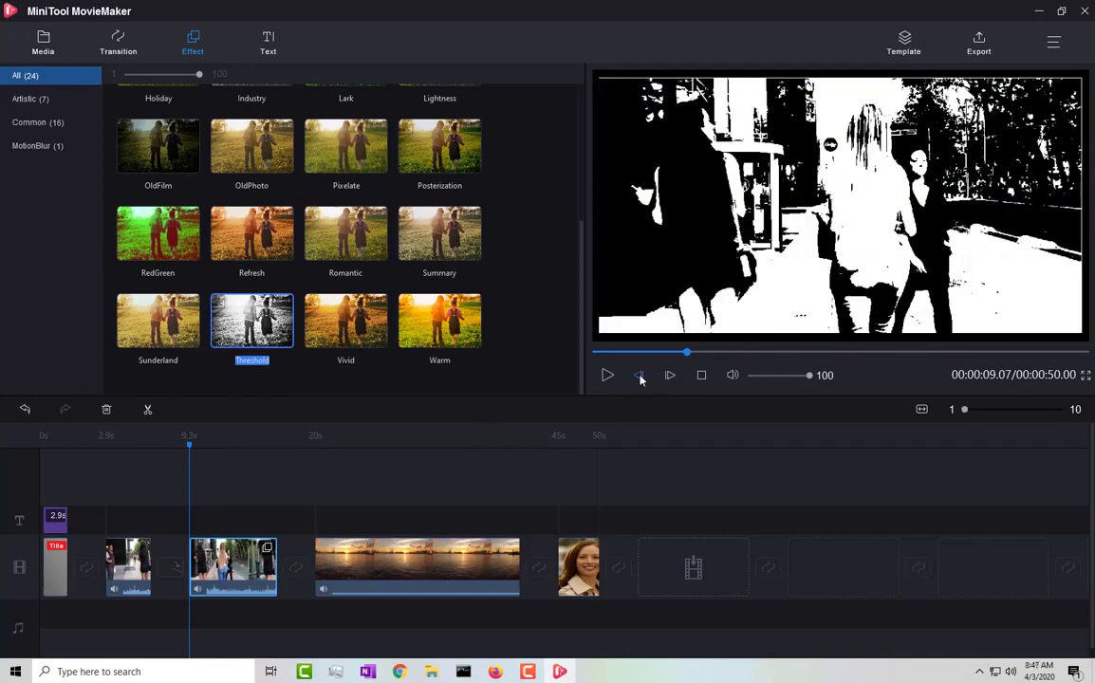
left_click(608, 376)
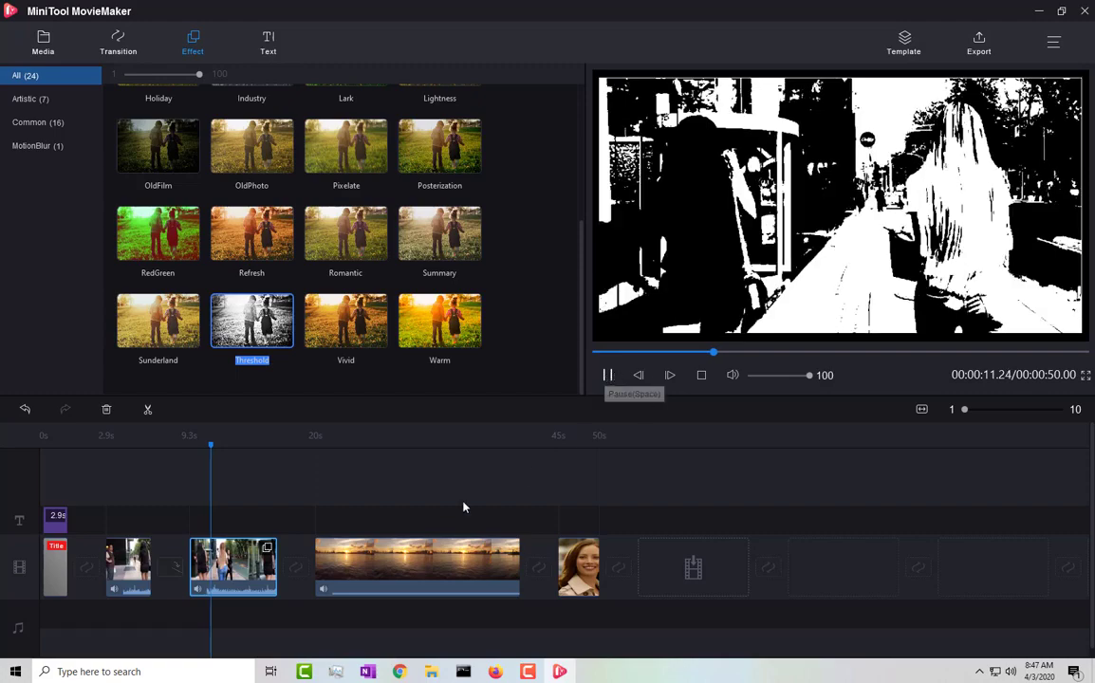
key("space")
Step: Edit the second nice_booty segment's attributes, setting contrast to -36.4, saturation to 51.8 and brightness to 6.1
right_click(243, 576)
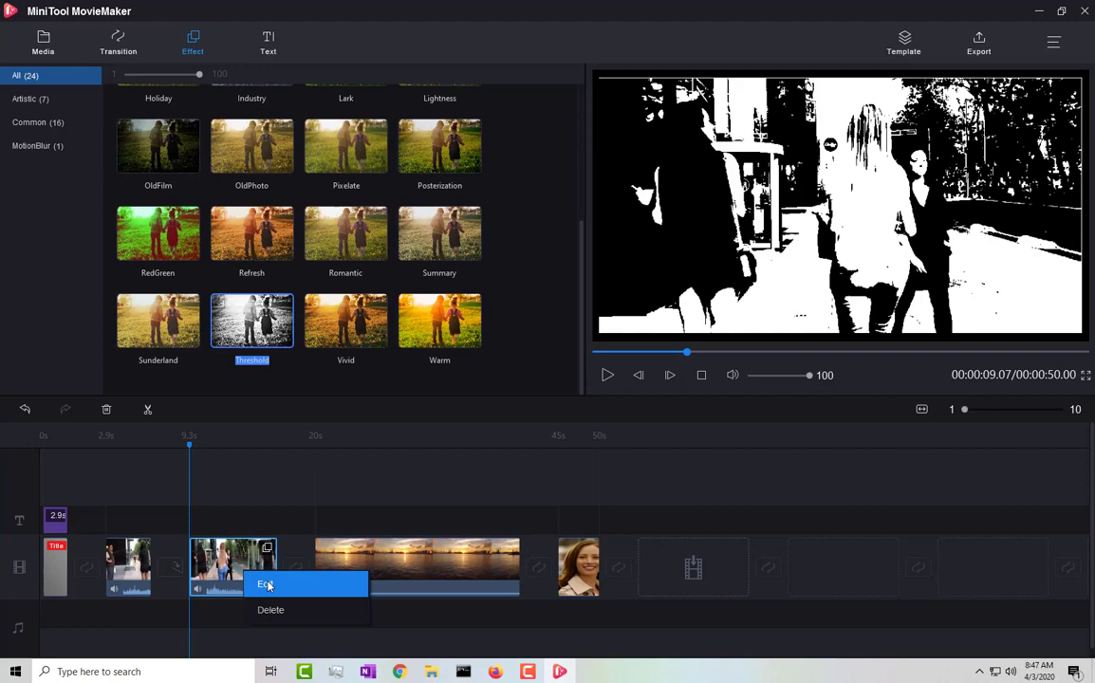
left_click(267, 586)
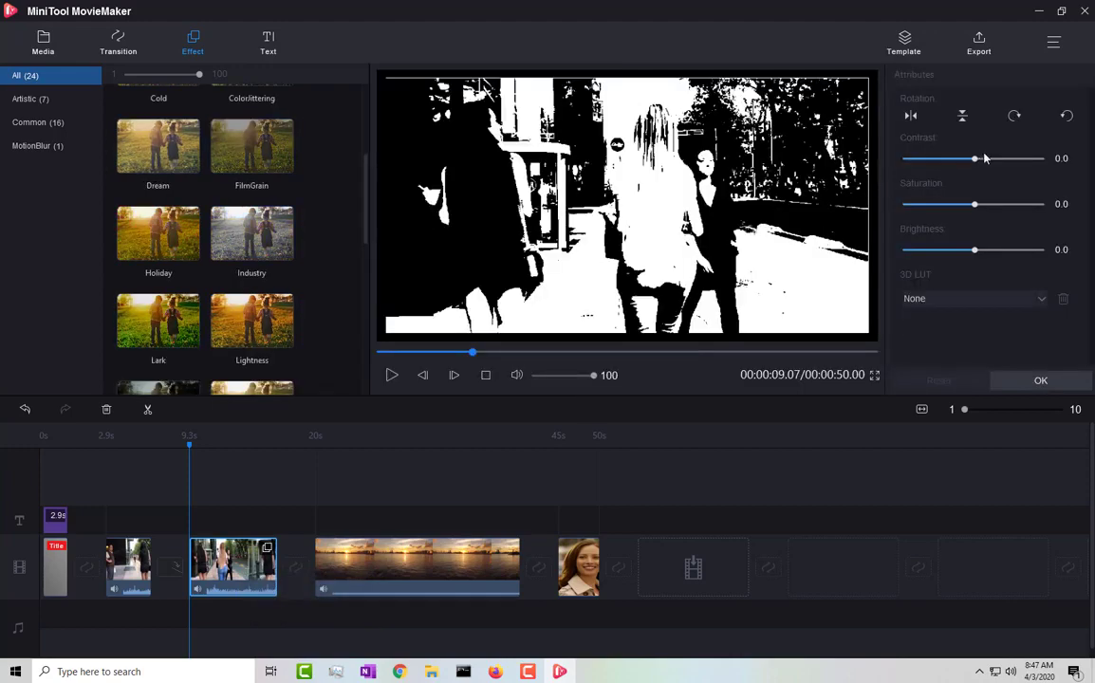
left_click_drag(978, 161, 949, 159)
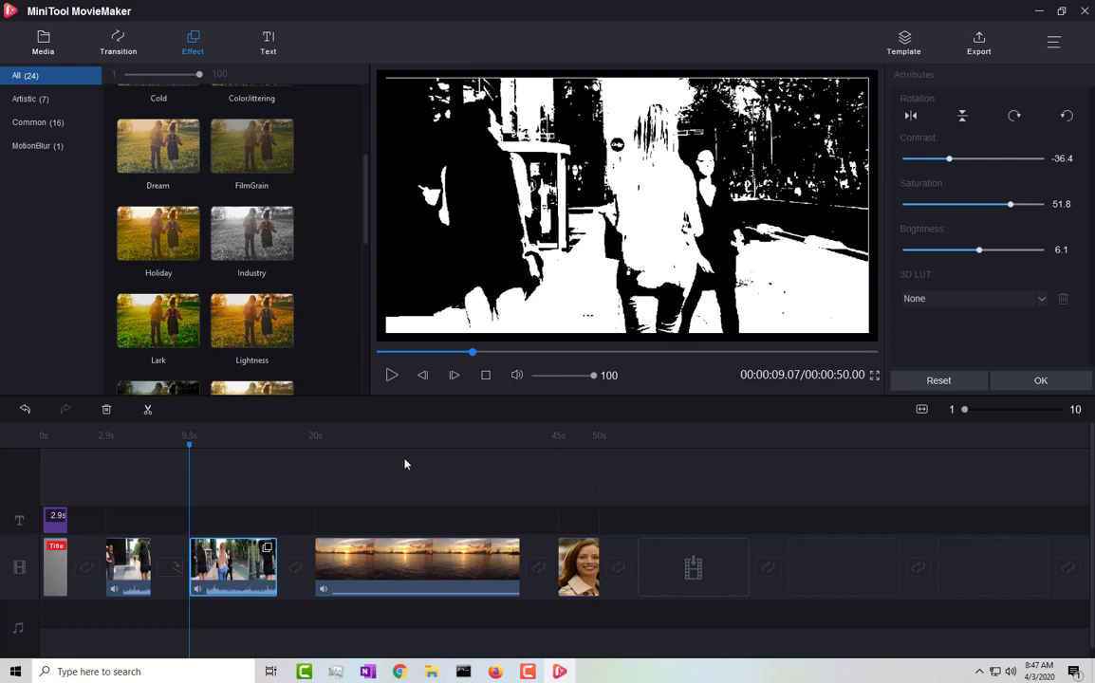
Step: Set the sunset clip's brightness to 68.0, saturation to -100.0 and contrast to 38.8
left_click(413, 574)
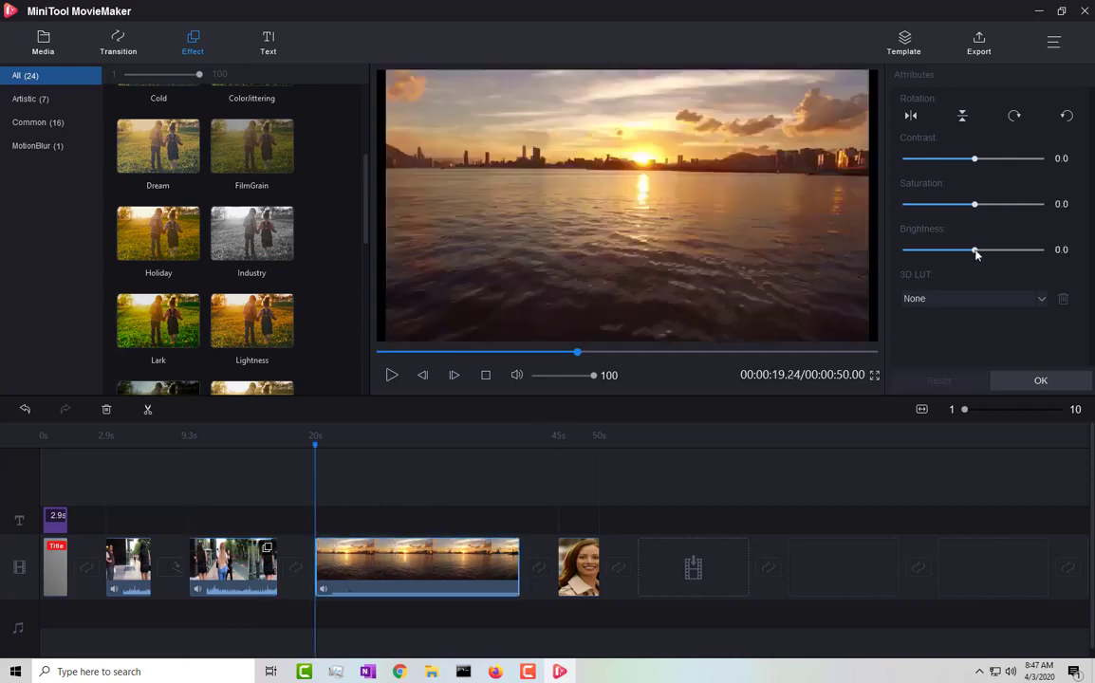
left_click_drag(975, 251, 1022, 251)
left_click_drag(974, 204, 963, 173)
left_click(970, 159)
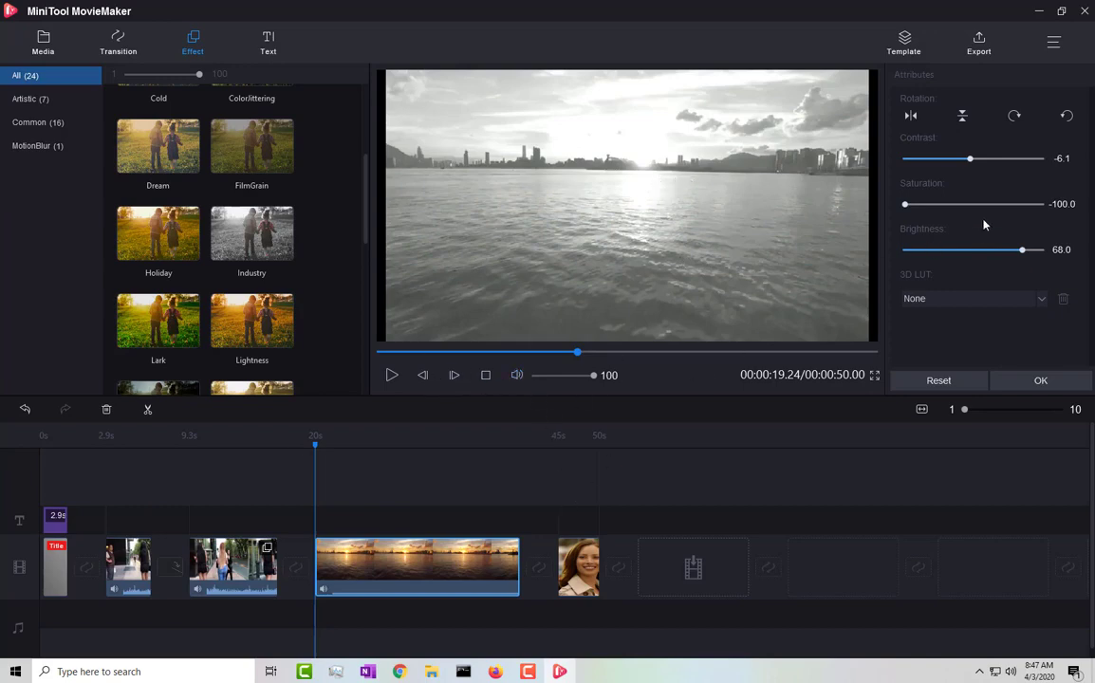
left_click(1001, 159)
Step: Try the Cool Film and Sparta 300 3D LUTs on the sunset clip
left_click(1039, 299)
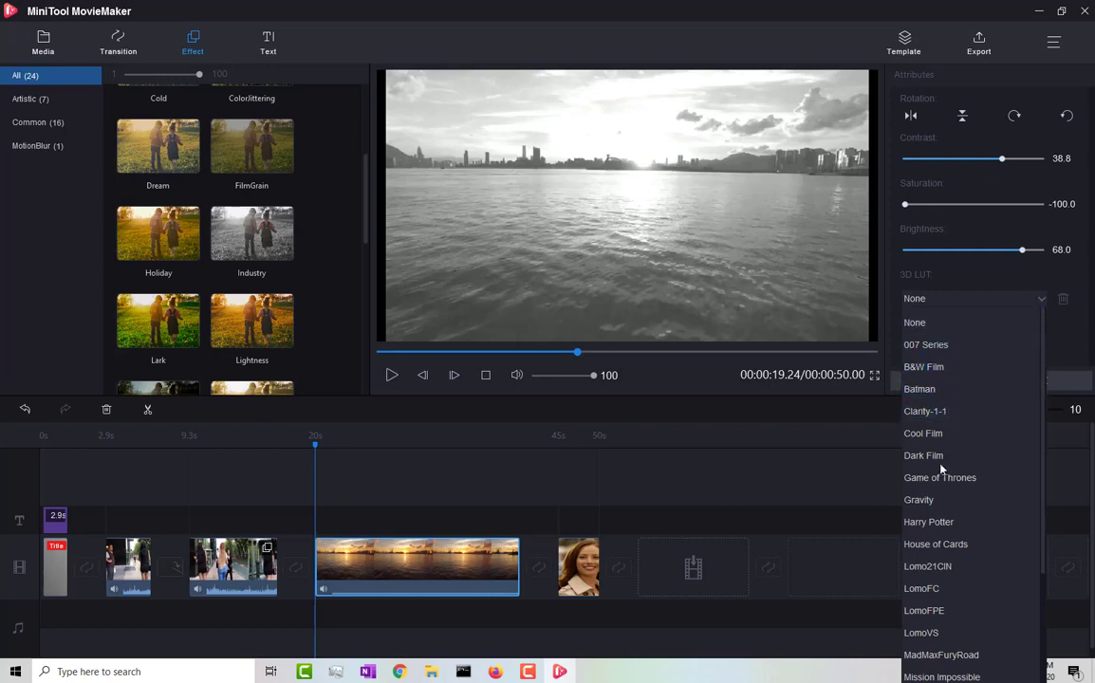
left_click(945, 433)
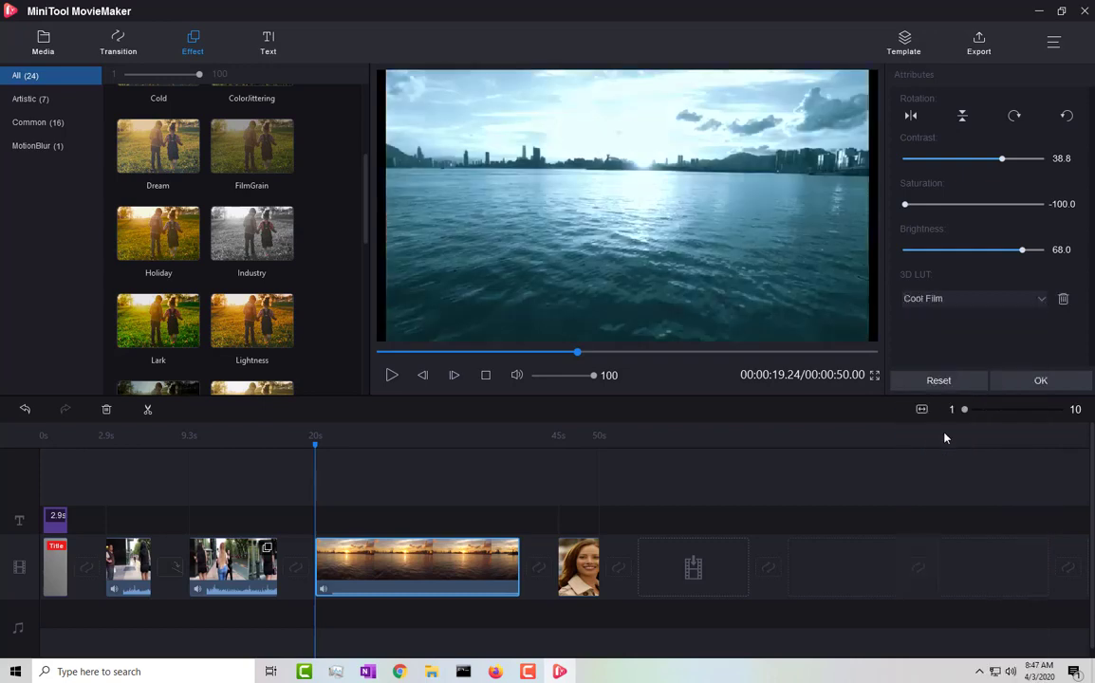
left_click(1039, 301)
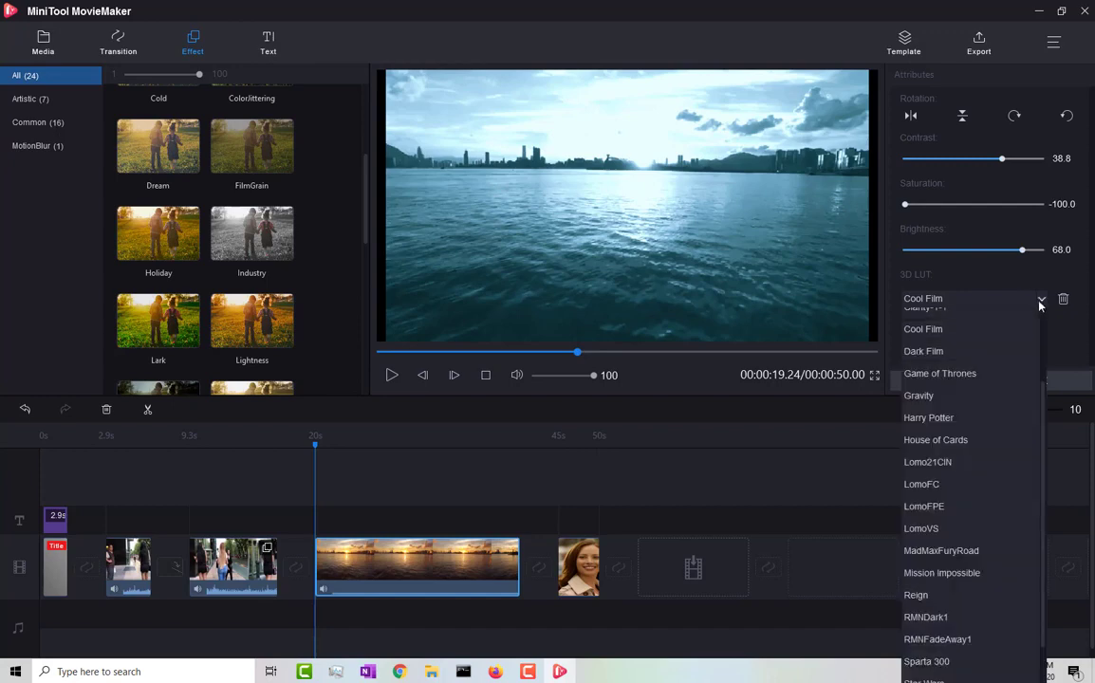
scroll(977, 517, "down", 2)
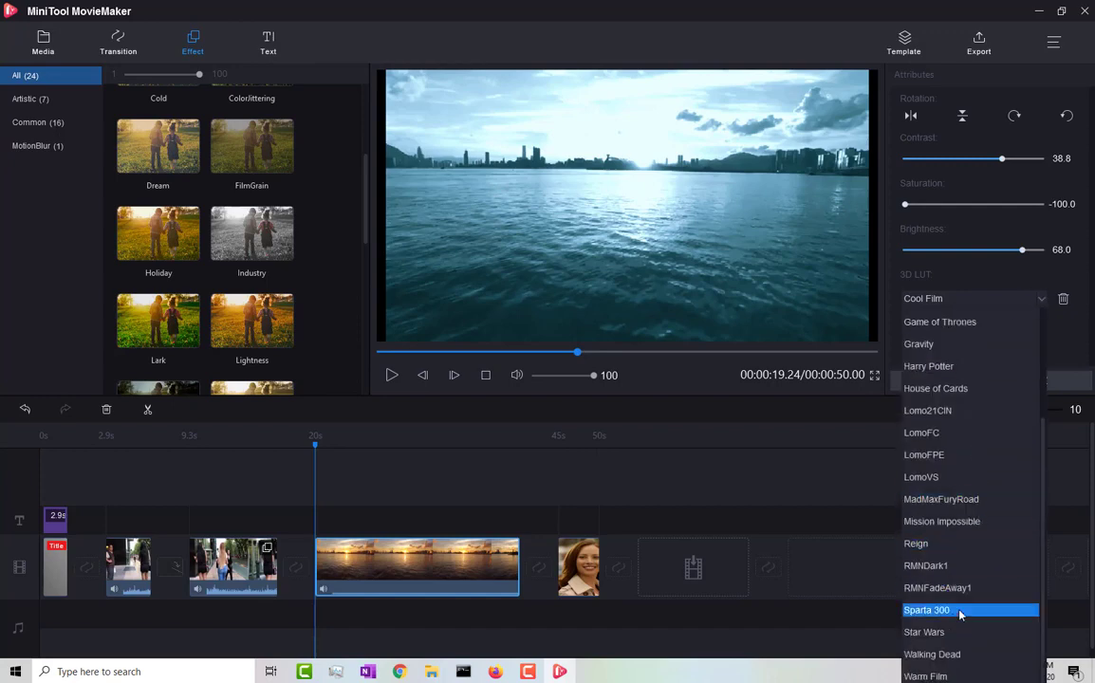
left_click(961, 612)
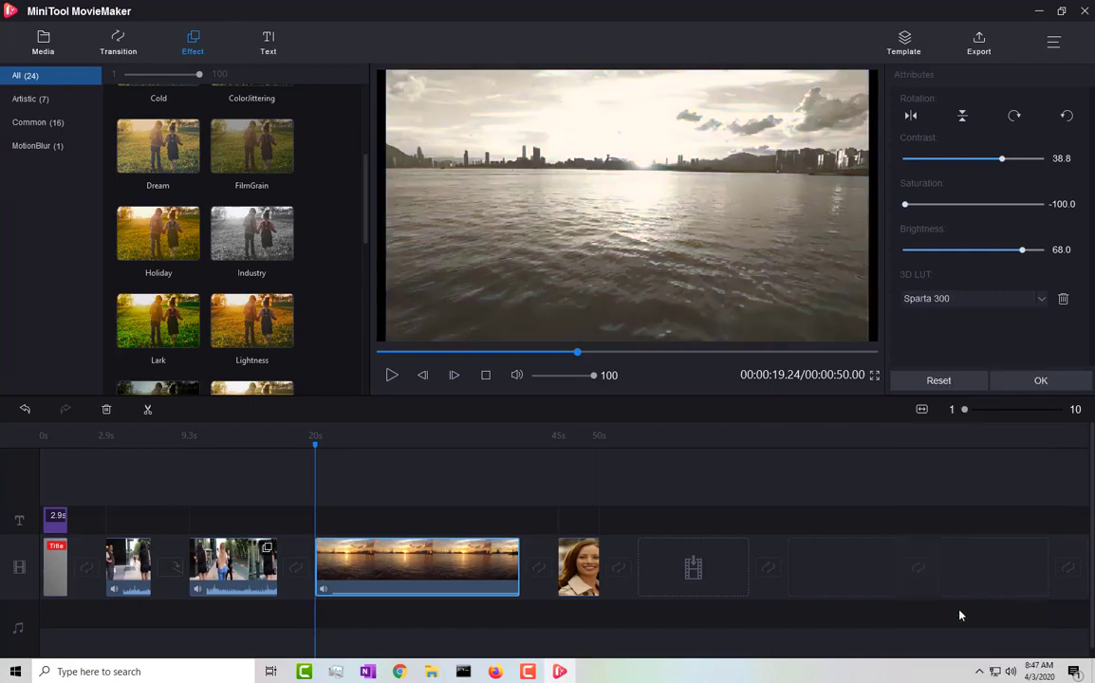
Step: Set the sunset clip's 3D LUT to Warm Film and play the clip briefly
left_click(1039, 301)
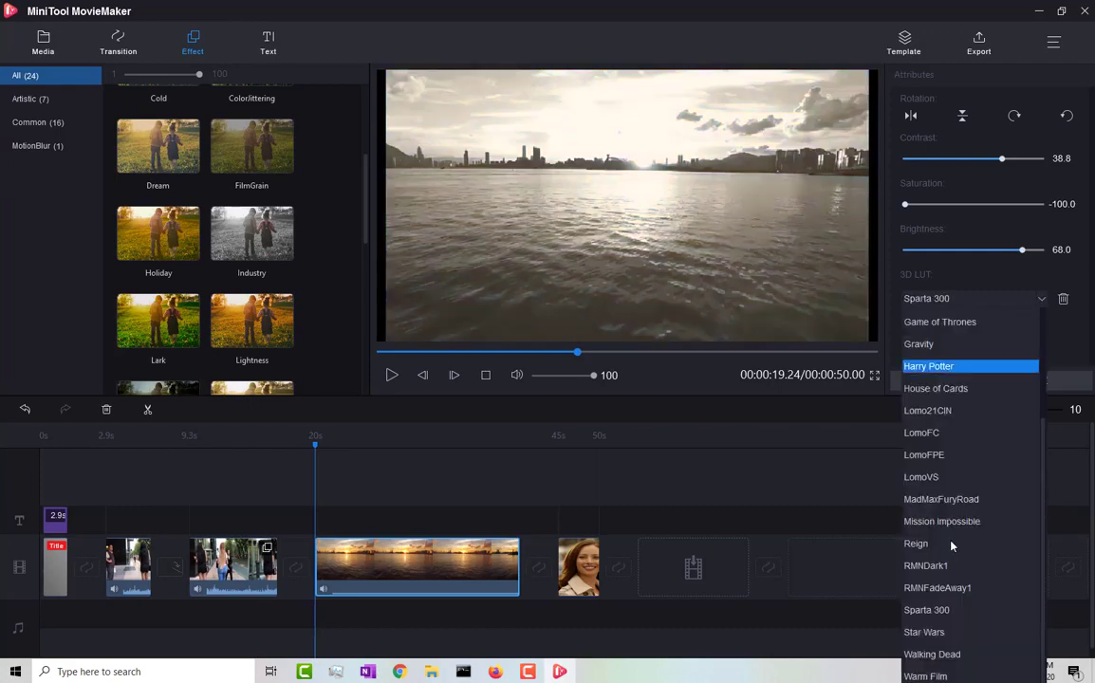
left_click(946, 677)
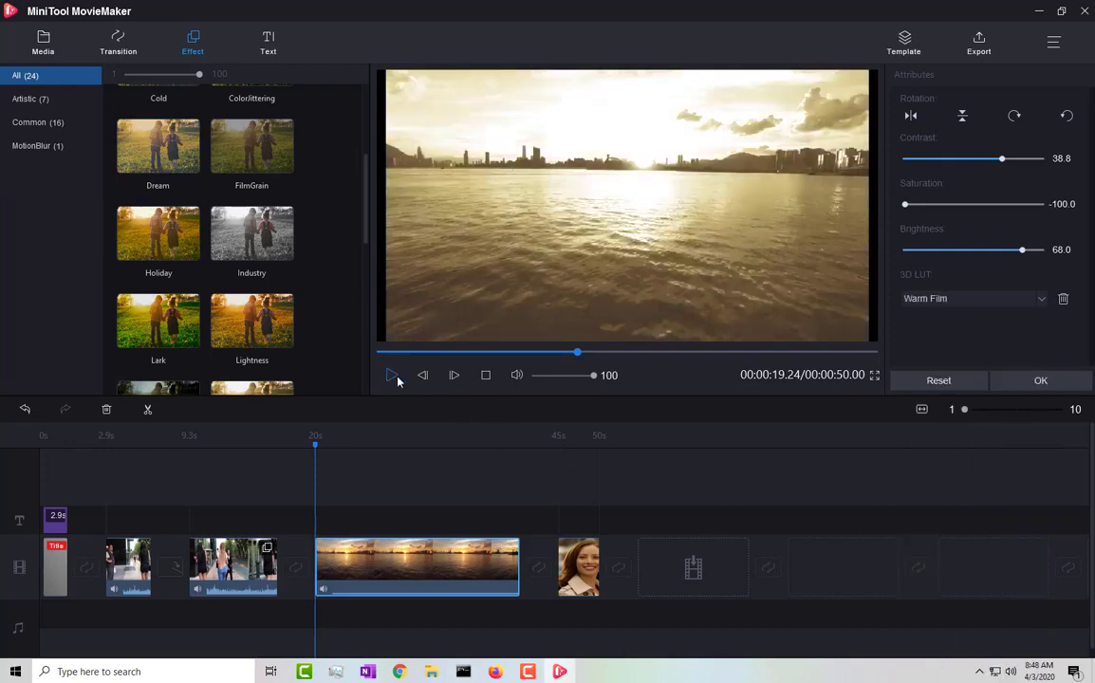
left_click(392, 376)
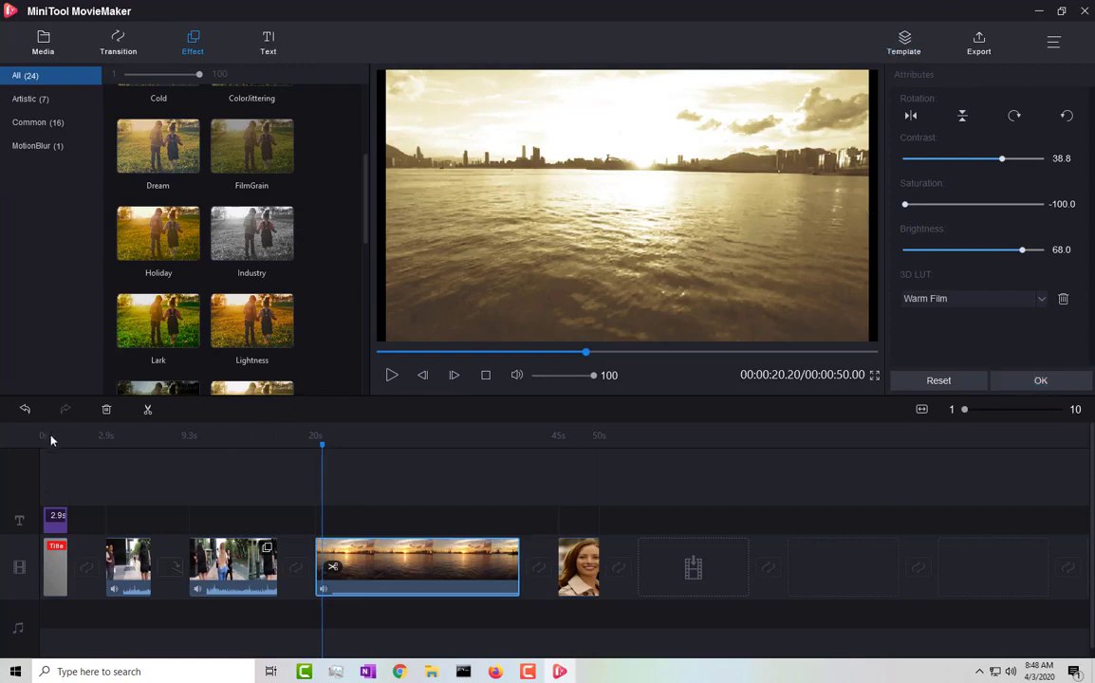
Step: Set the word "Your" in the opening title to the Sitka Small font at size 72
left_click(54, 565)
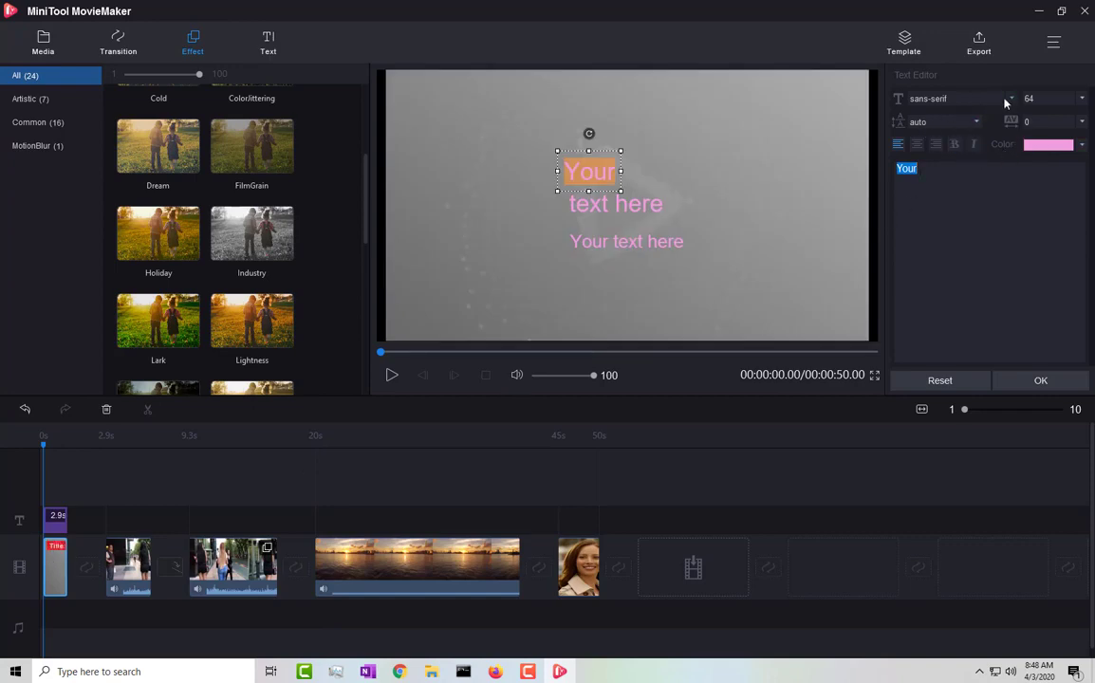
left_click(1009, 99)
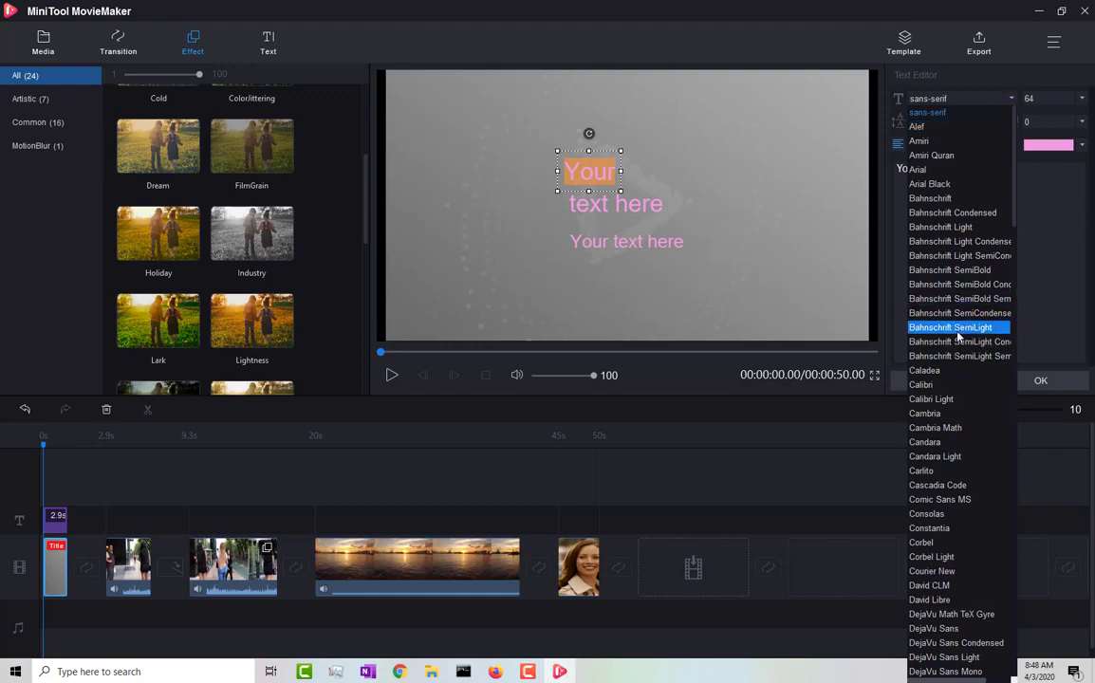
scroll(980, 327, "down", 9)
scroll(980, 327, "down", 20)
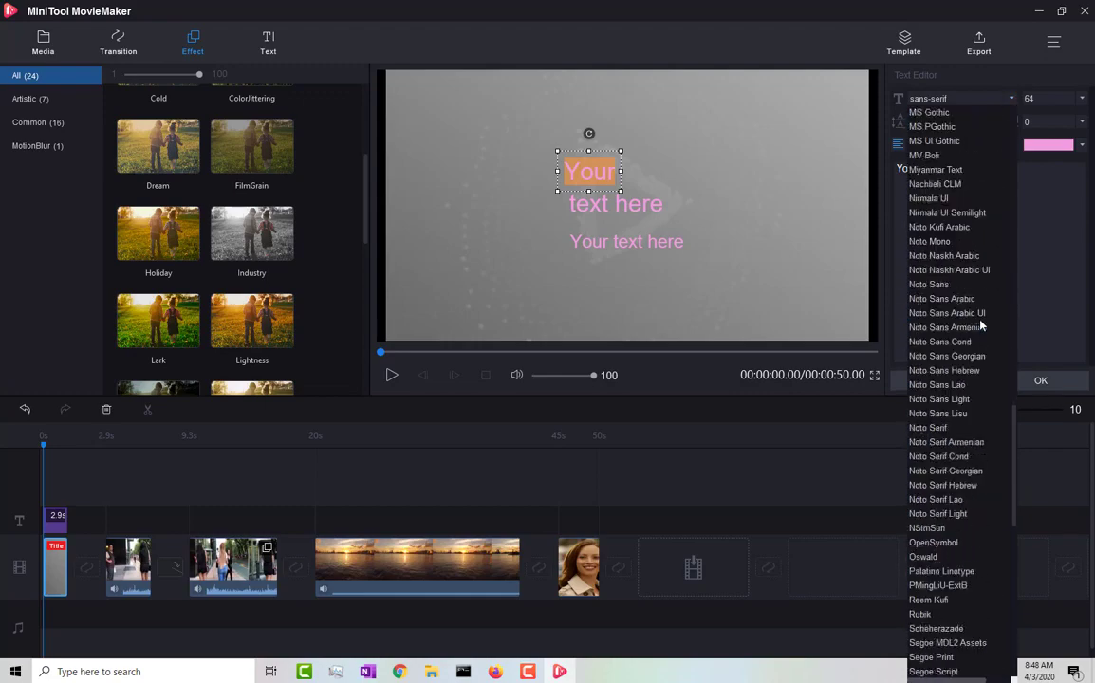
scroll(980, 324, "down", 4)
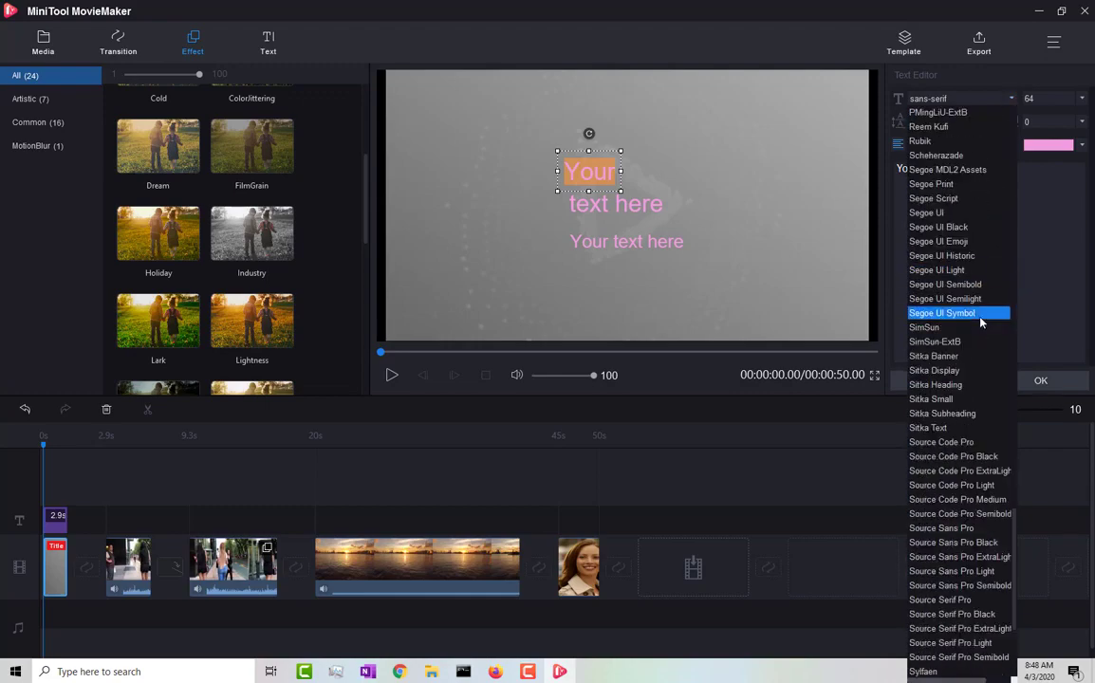
left_click(961, 403)
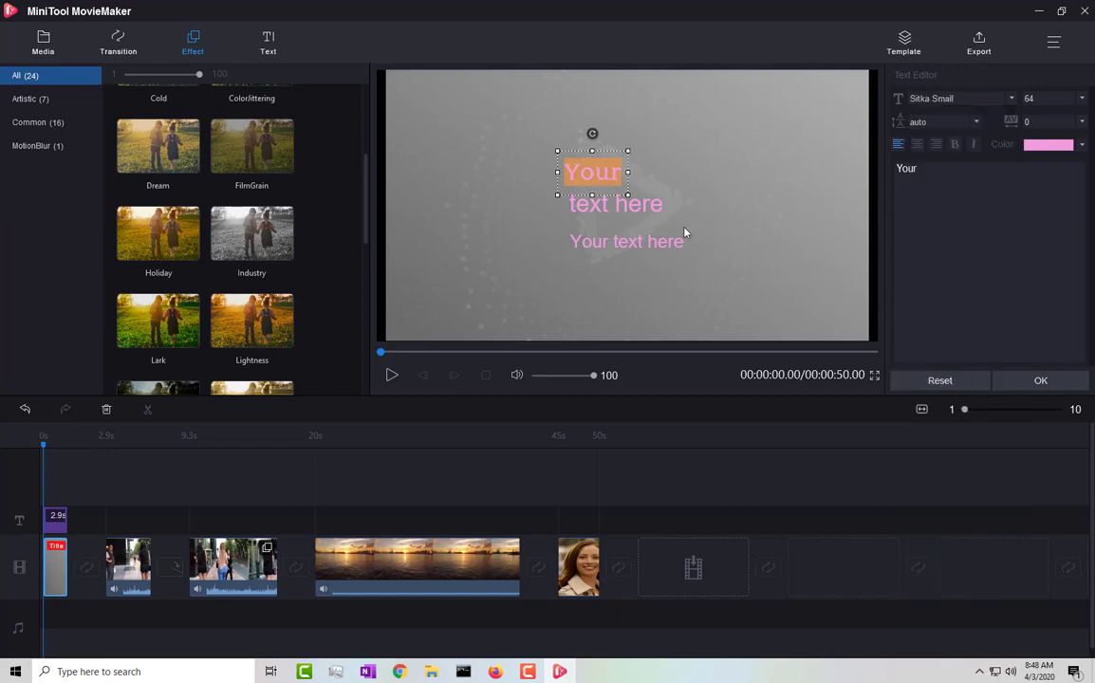
left_click(1081, 101)
left_click(1047, 372)
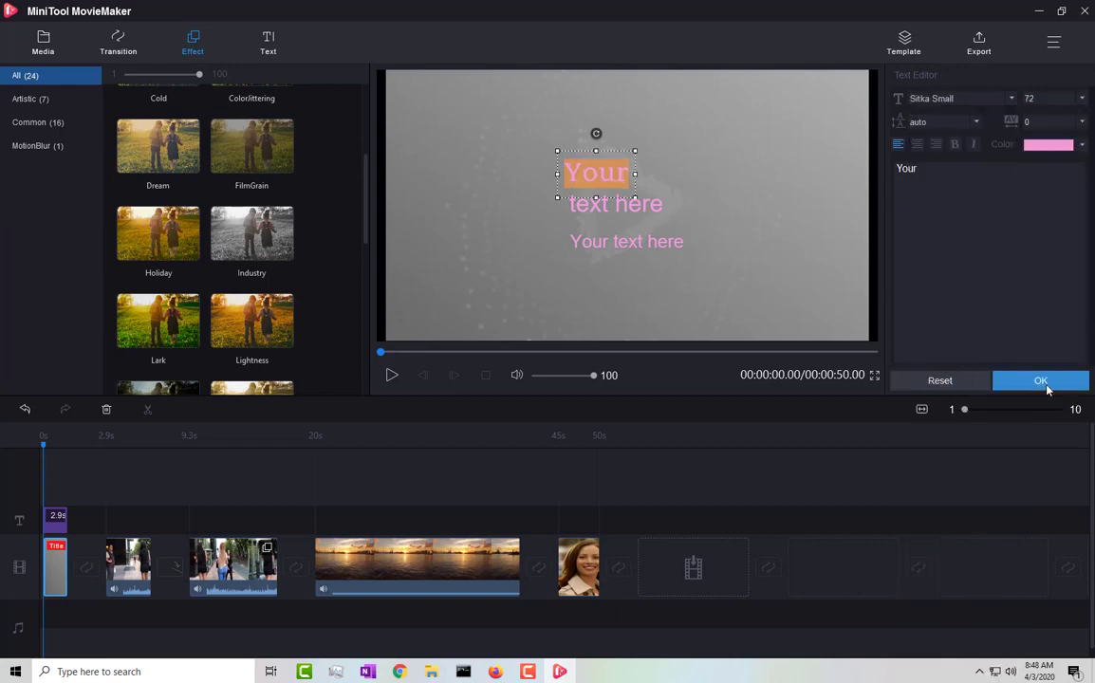
Step: Colour the title word "Your" dark brown and stretch its text box horizontally to about twice its width
left_click(1075, 147)
left_click(1029, 295)
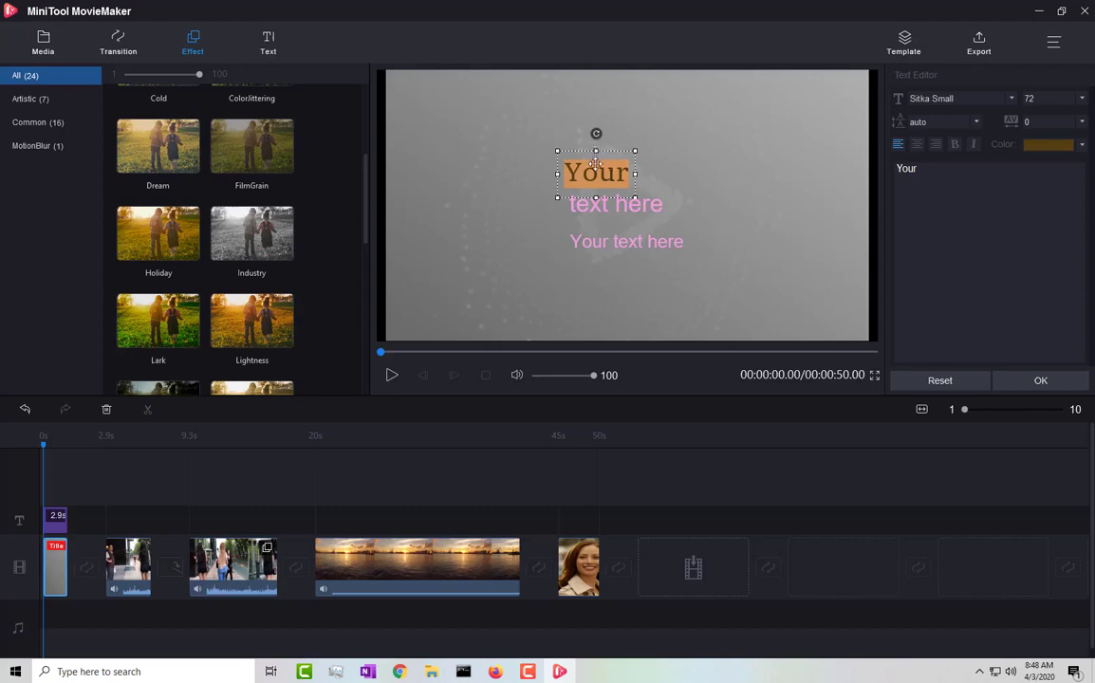
left_click_drag(635, 174, 704, 179)
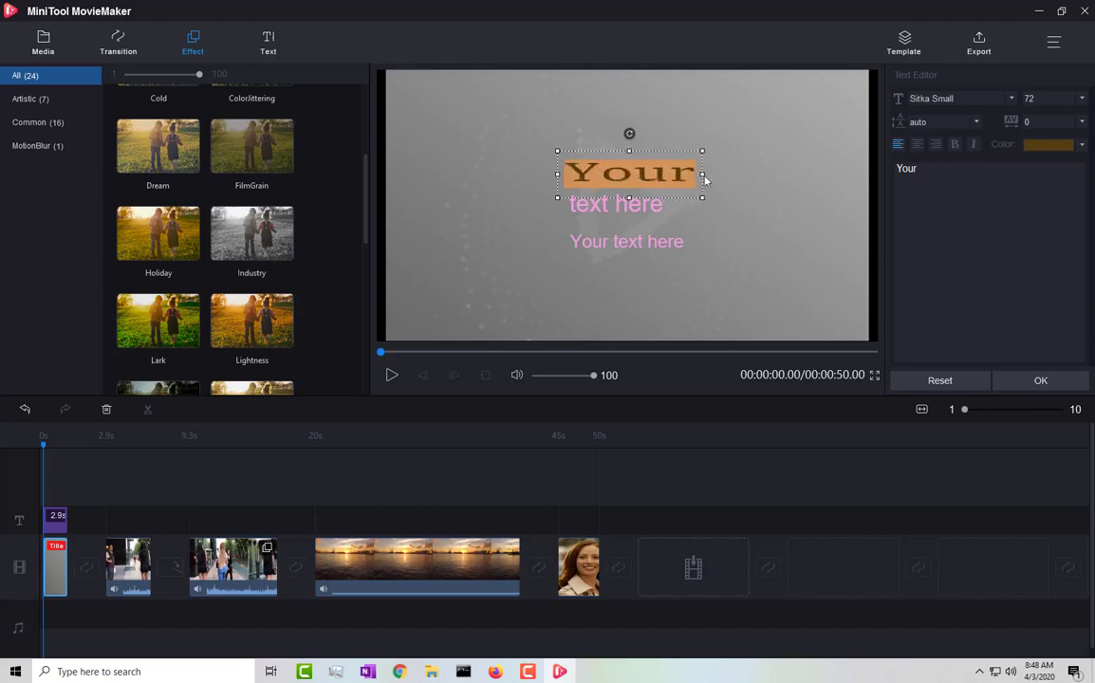
Step: Rearrange the title by moving "text here" to the left and "Your" upward, and select the "Your text here" line
left_click(628, 202)
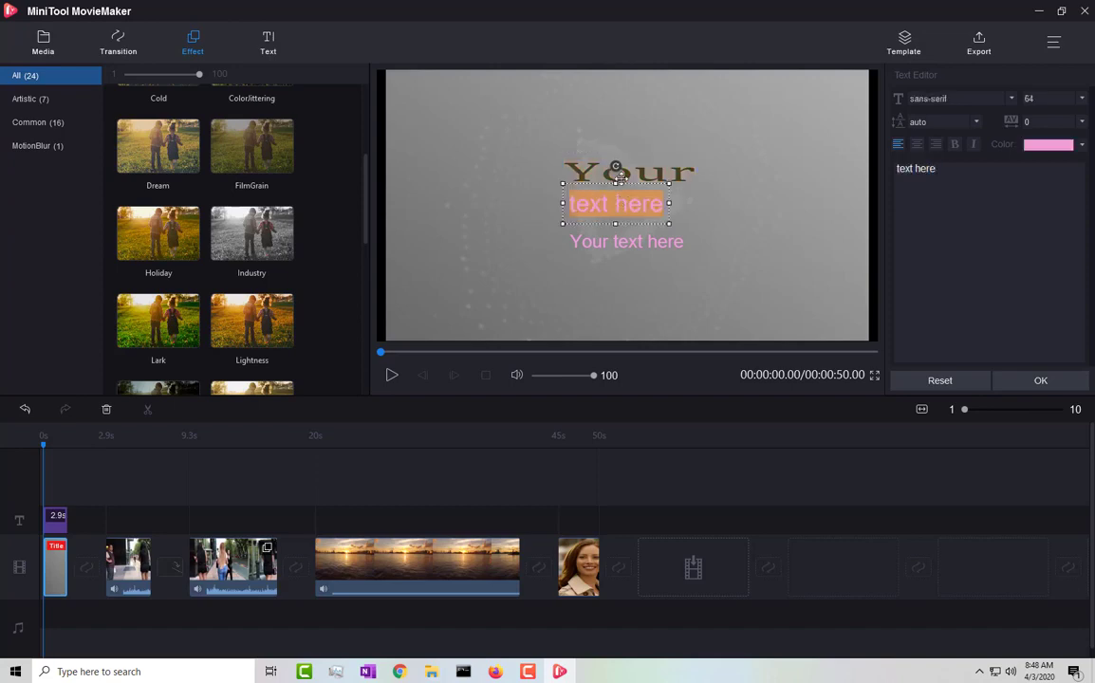
left_click(629, 202)
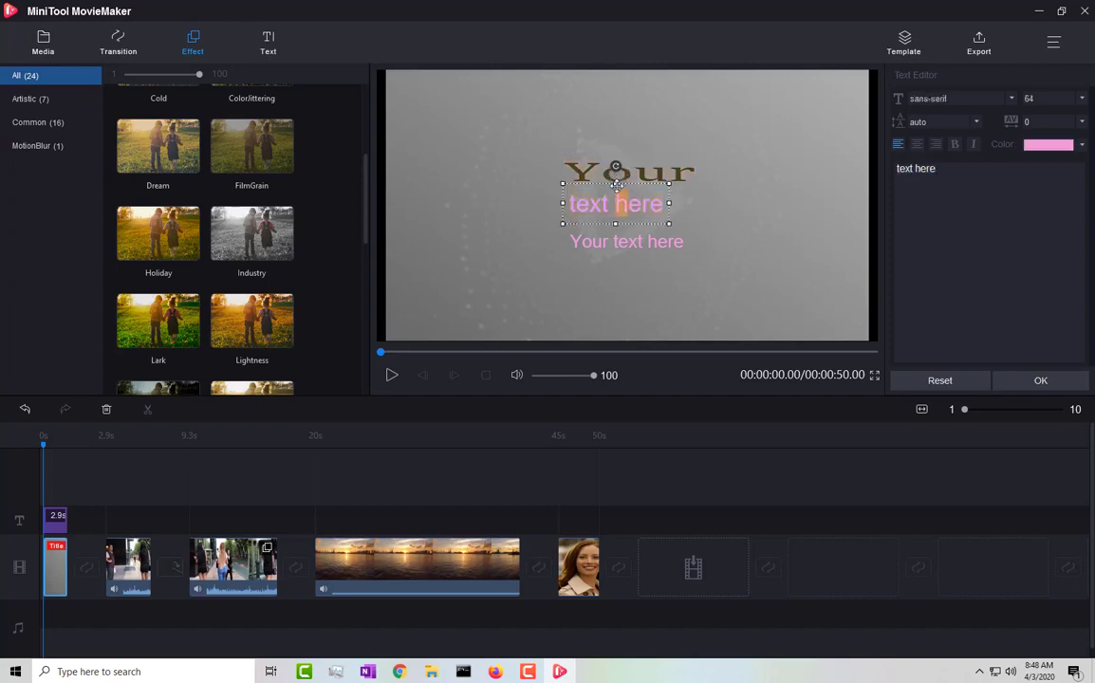
left_click_drag(670, 179, 541, 188)
left_click(646, 161)
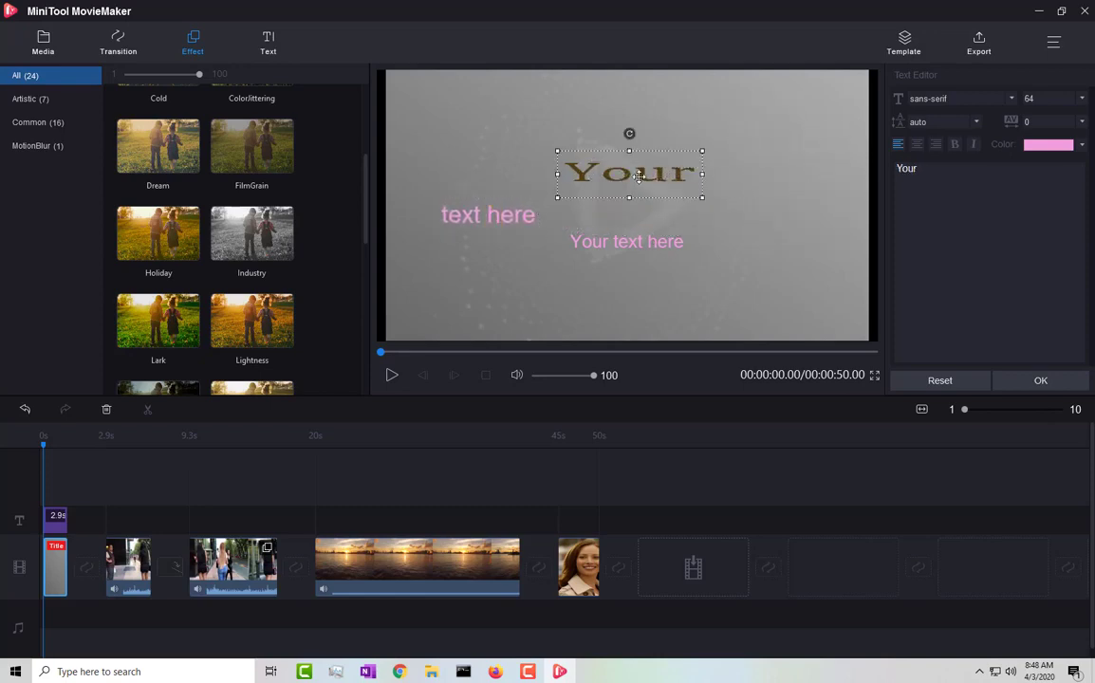
left_click_drag(647, 162, 631, 117)
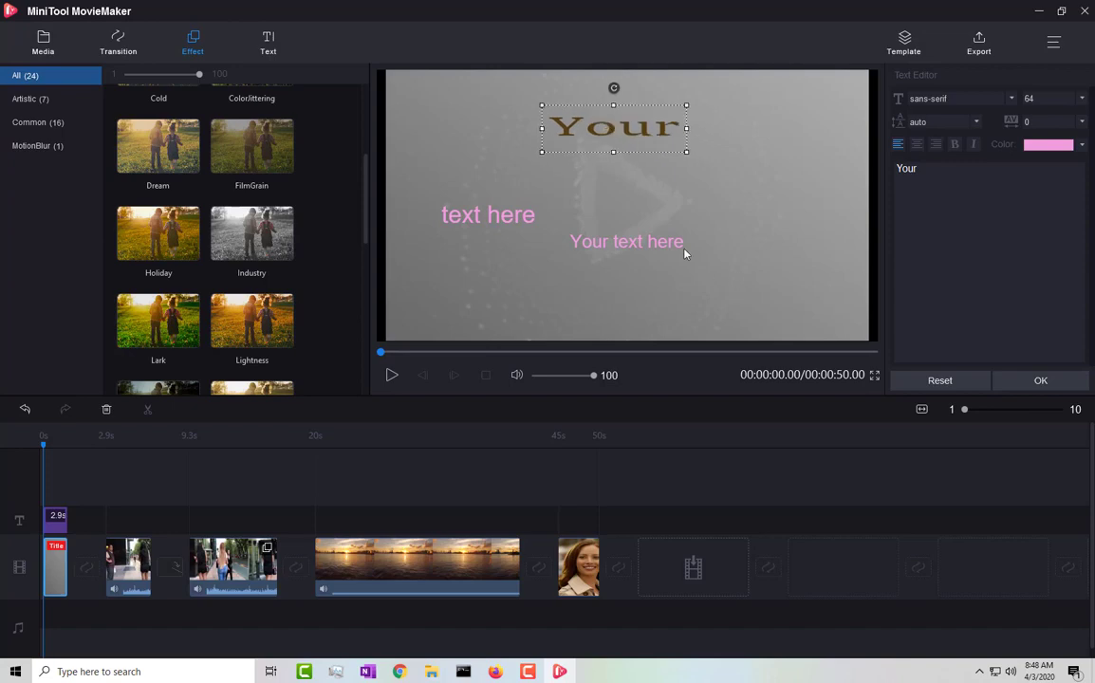
left_click(646, 245)
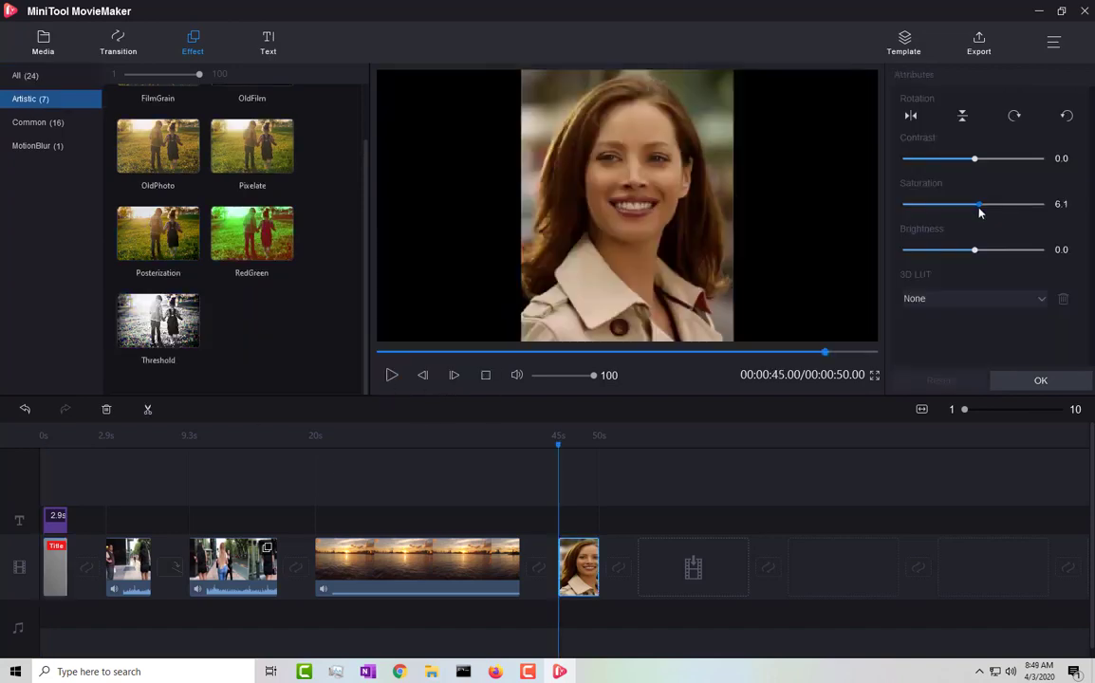
Step: Set the saturation of the woman's photo clip to 50.0 and its 3D LUT to Dark Film
left_click_drag(980, 212, 1010, 209)
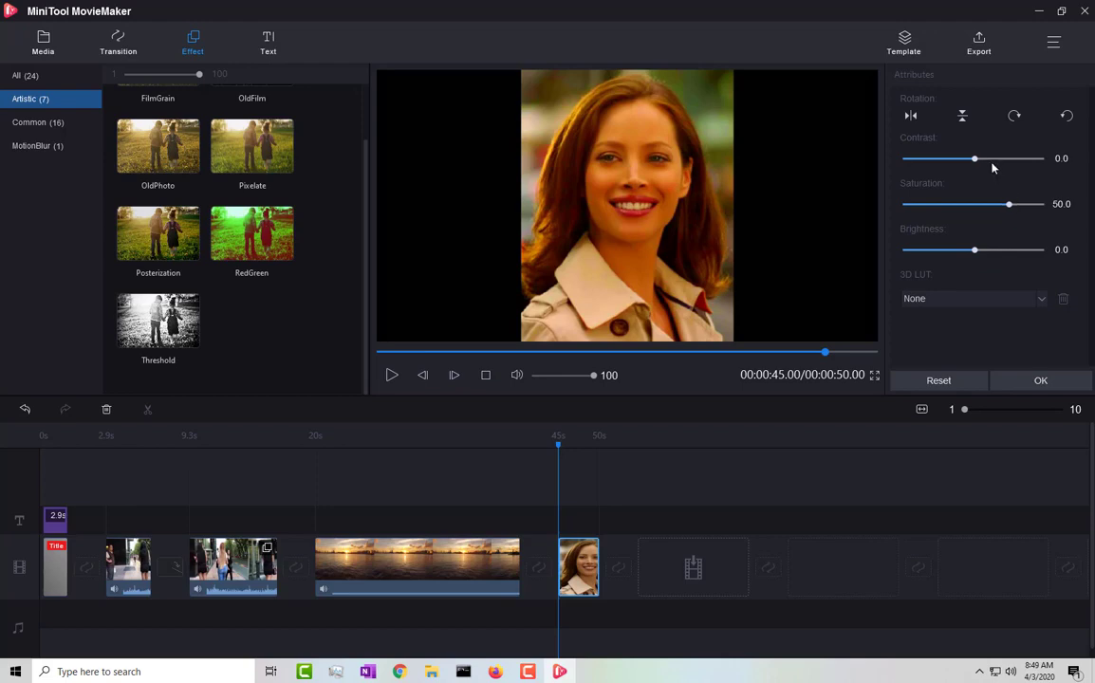
left_click(1036, 300)
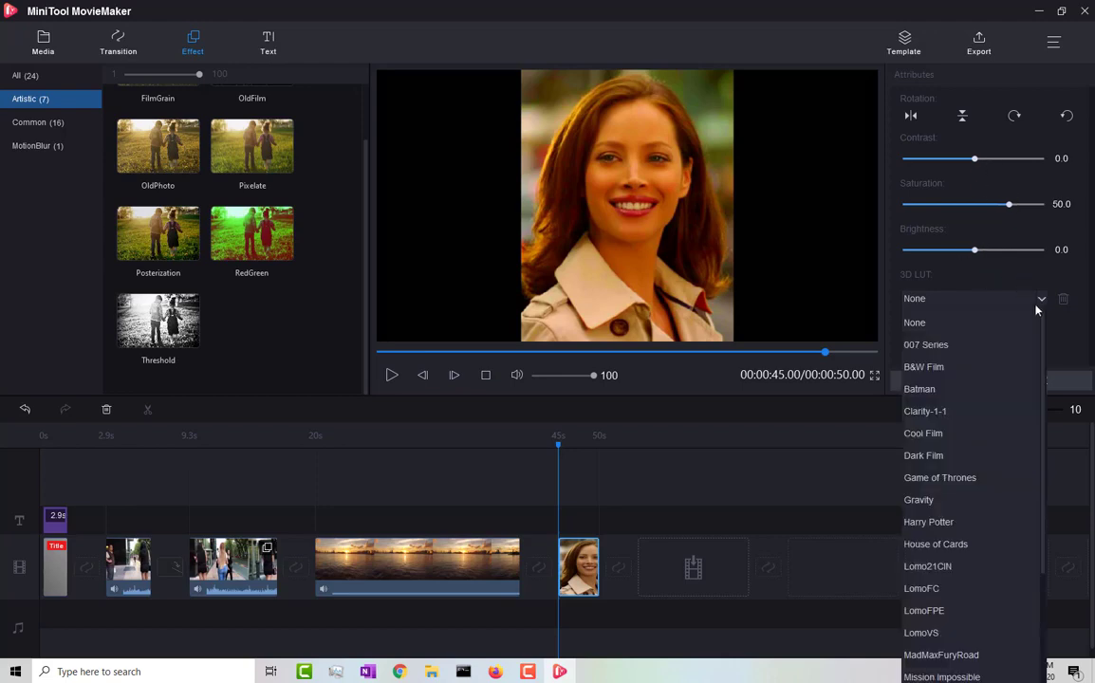
left_click(954, 458)
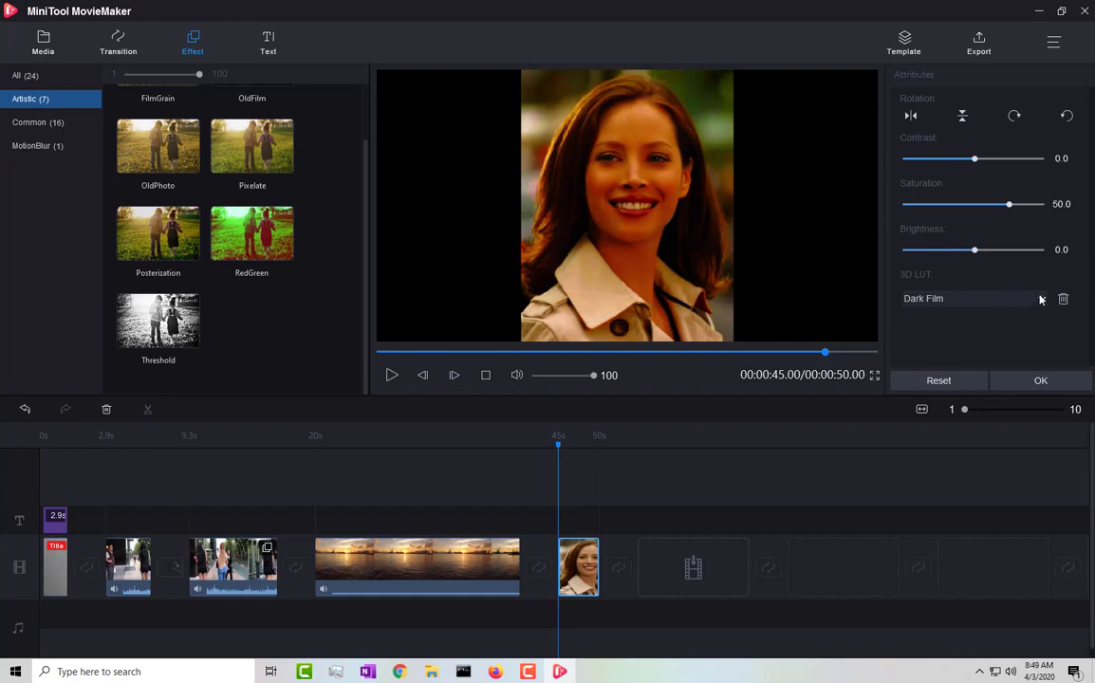
Step: Change the woman's photo clip's 3D LUT to B&W Film and apply the RedGreen artistic effect to it
left_click(999, 302)
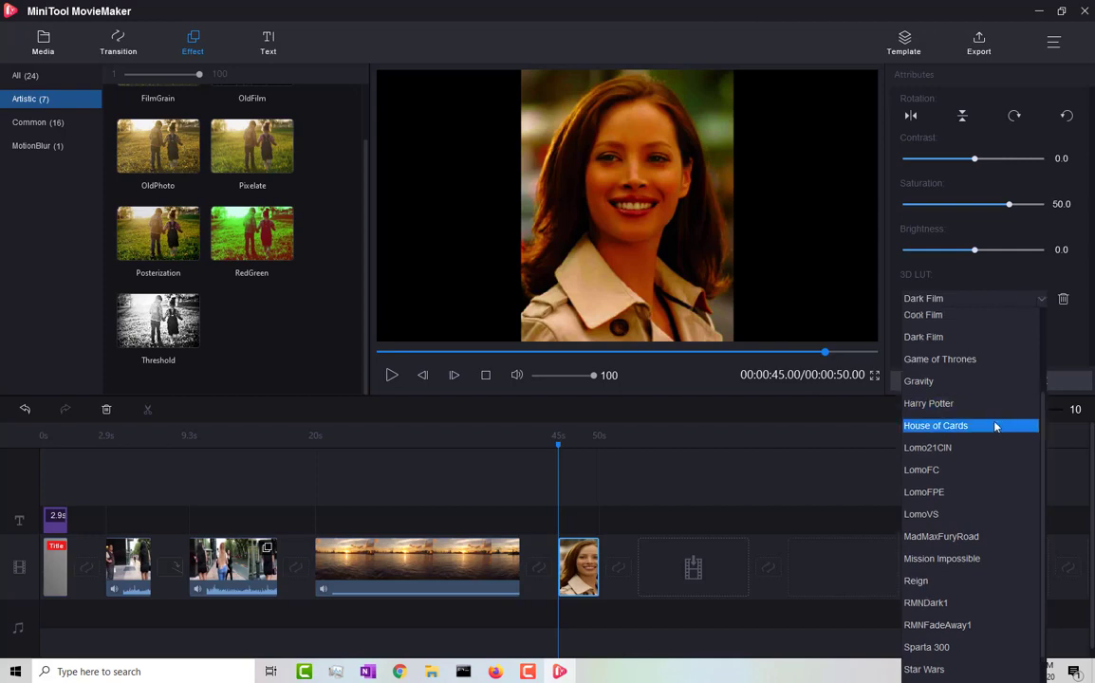
left_click_drag(1042, 420, 1044, 320)
left_click(959, 368)
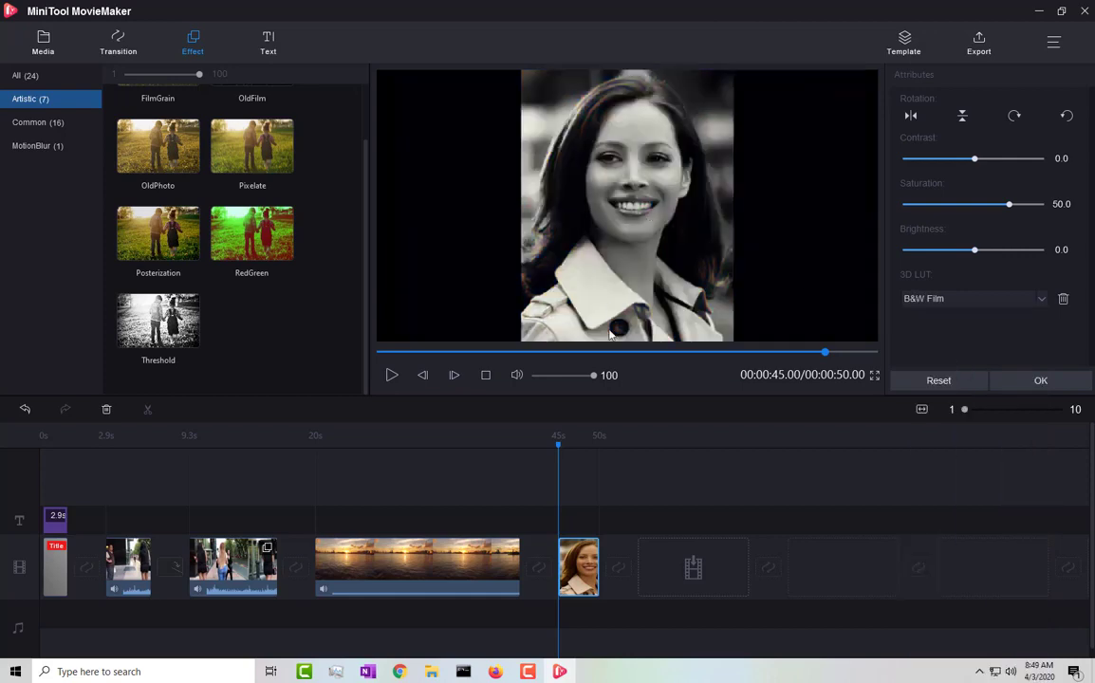
left_click(251, 232)
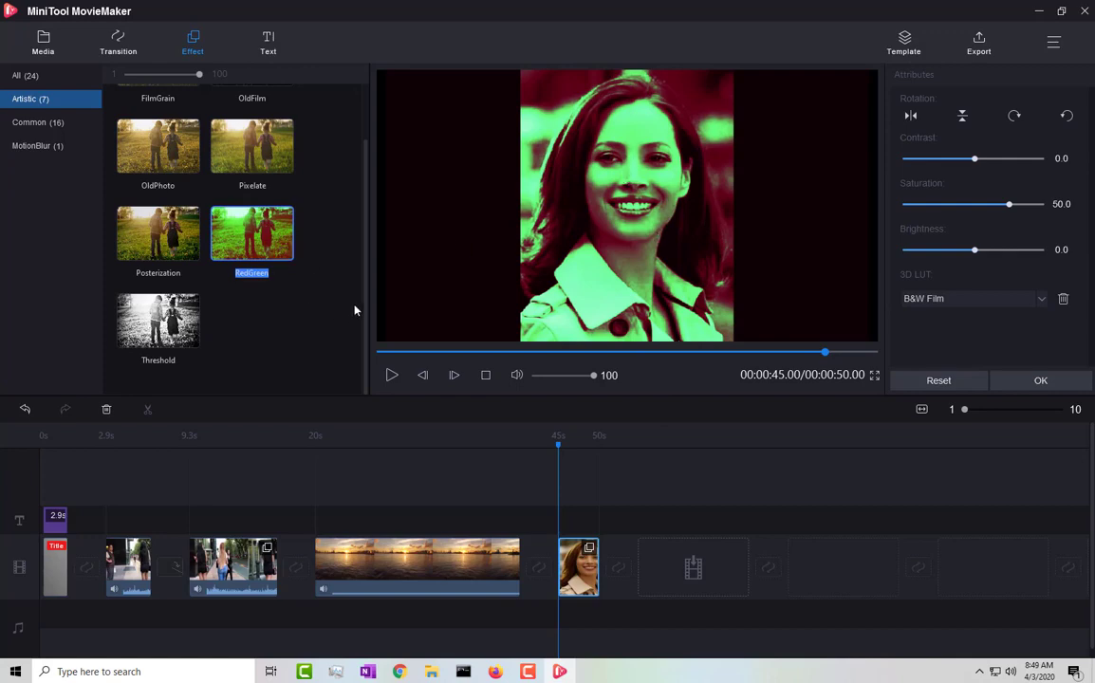
left_click_drag(366, 276, 366, 194)
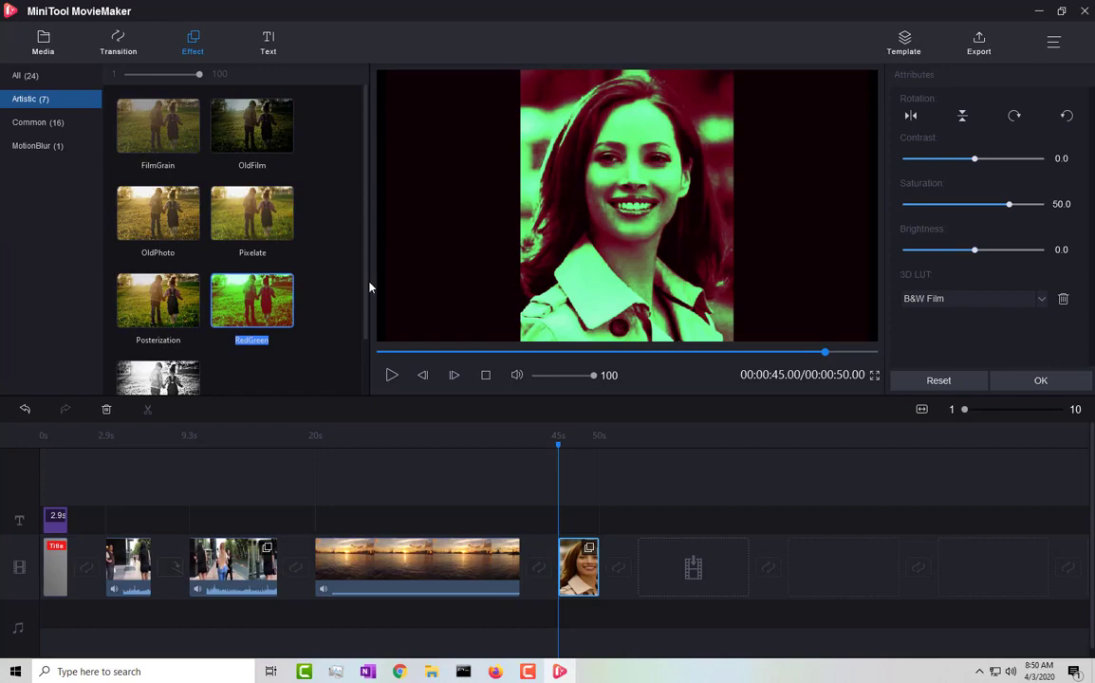
scroll(368, 313, "down", 2)
Step: Place the Caption11 text over the sunset clip at about 29 s and extend its duration to 13.8 s
left_click(268, 40)
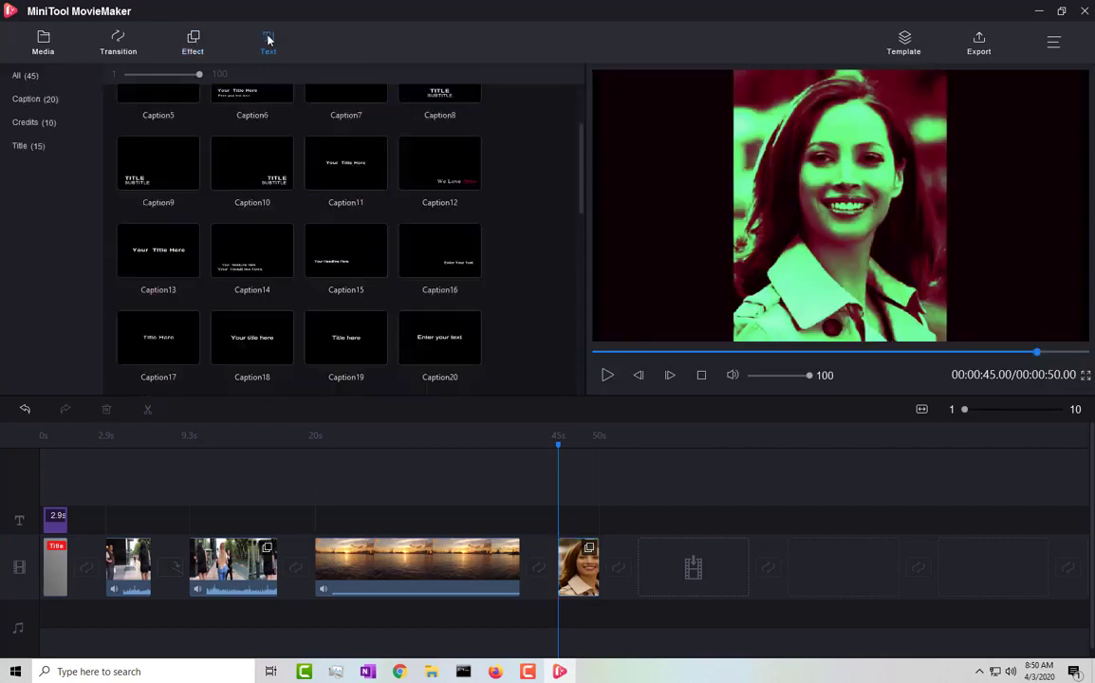
left_click(318, 163)
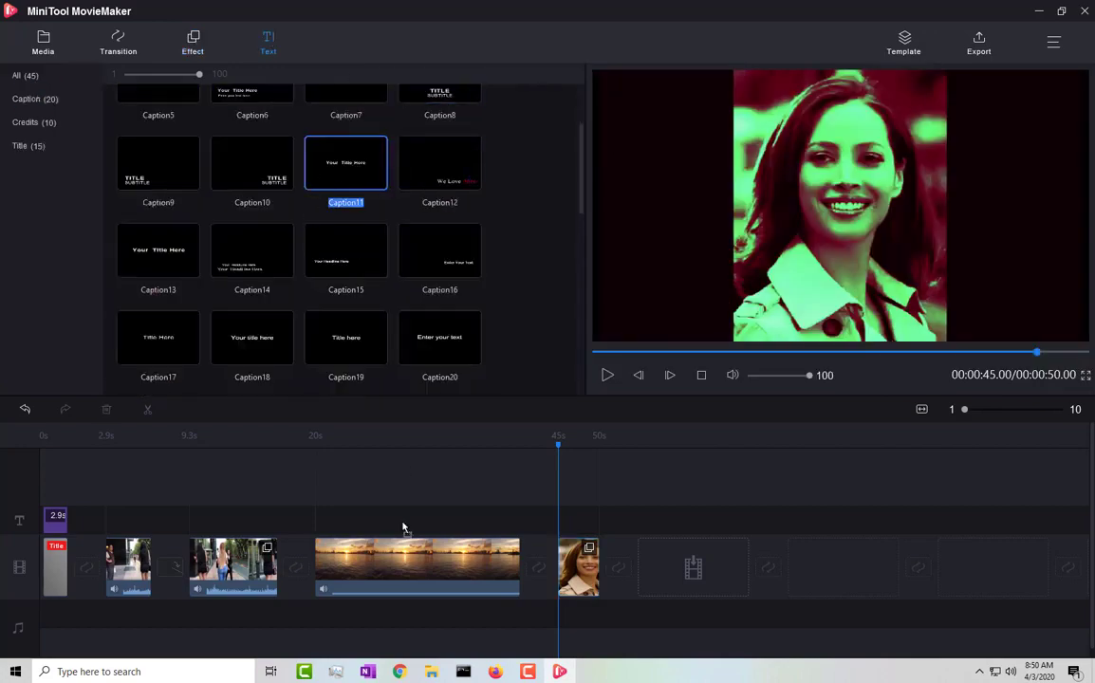
left_click_drag(402, 529, 396, 525)
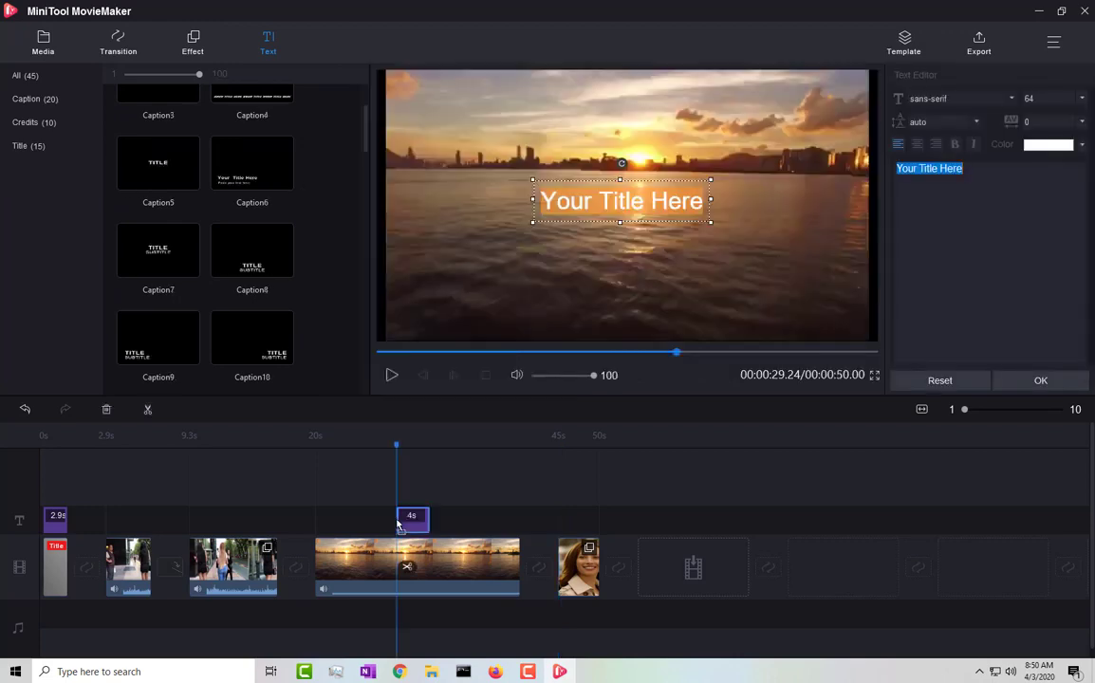
left_click(468, 526)
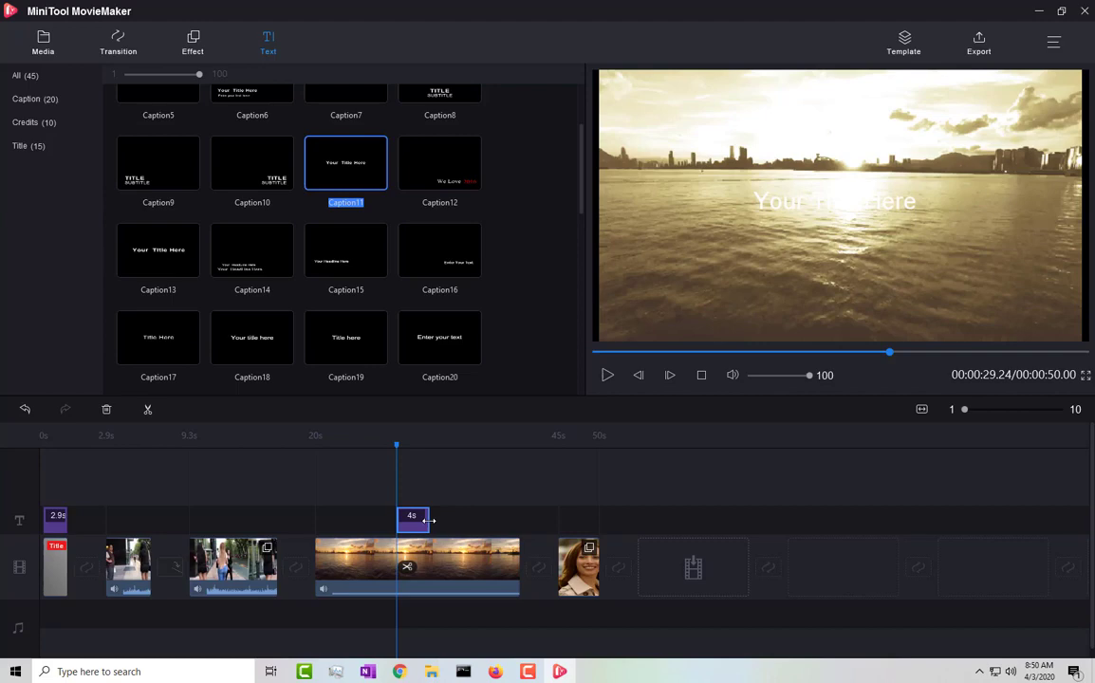
left_click_drag(429, 520, 509, 522)
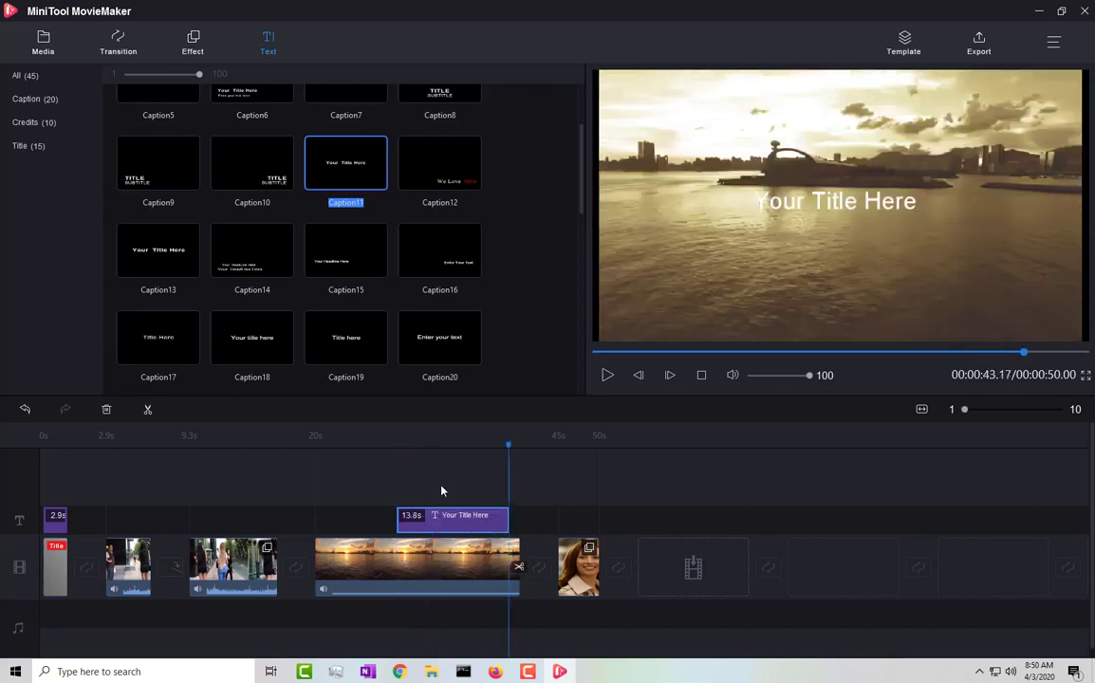
Step: Open the "Your Title Here" caption for editing, enlarge it to about one and a half times its width, and tilt it about 15° counterclockwise
left_click(446, 518)
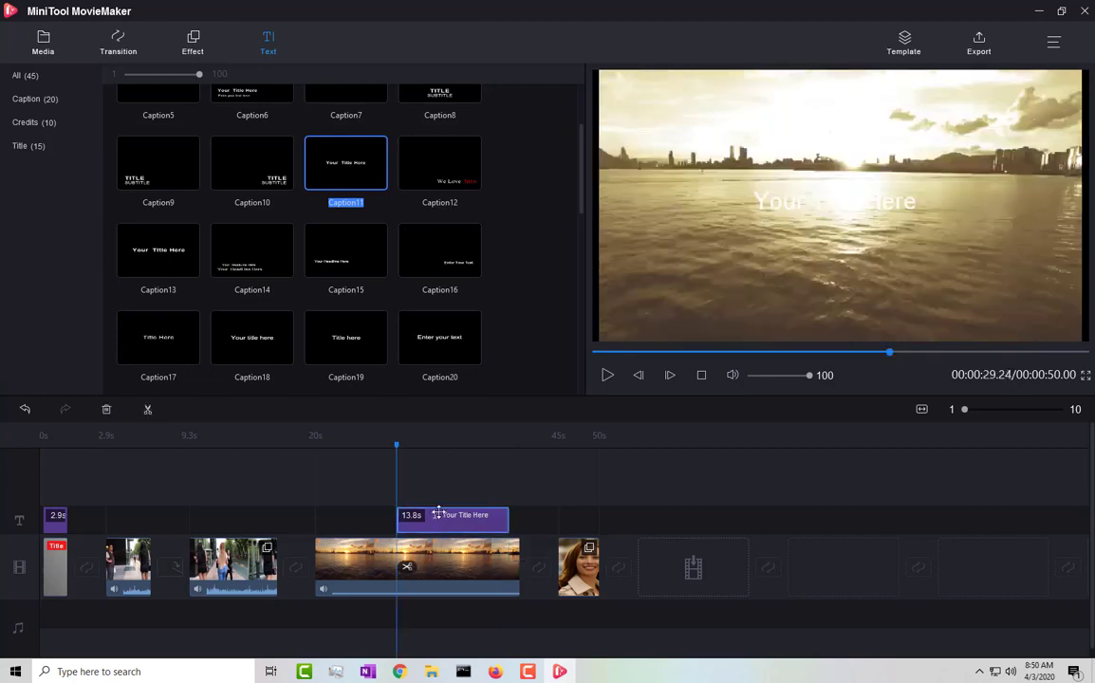
right_click(453, 519)
left_click(463, 526)
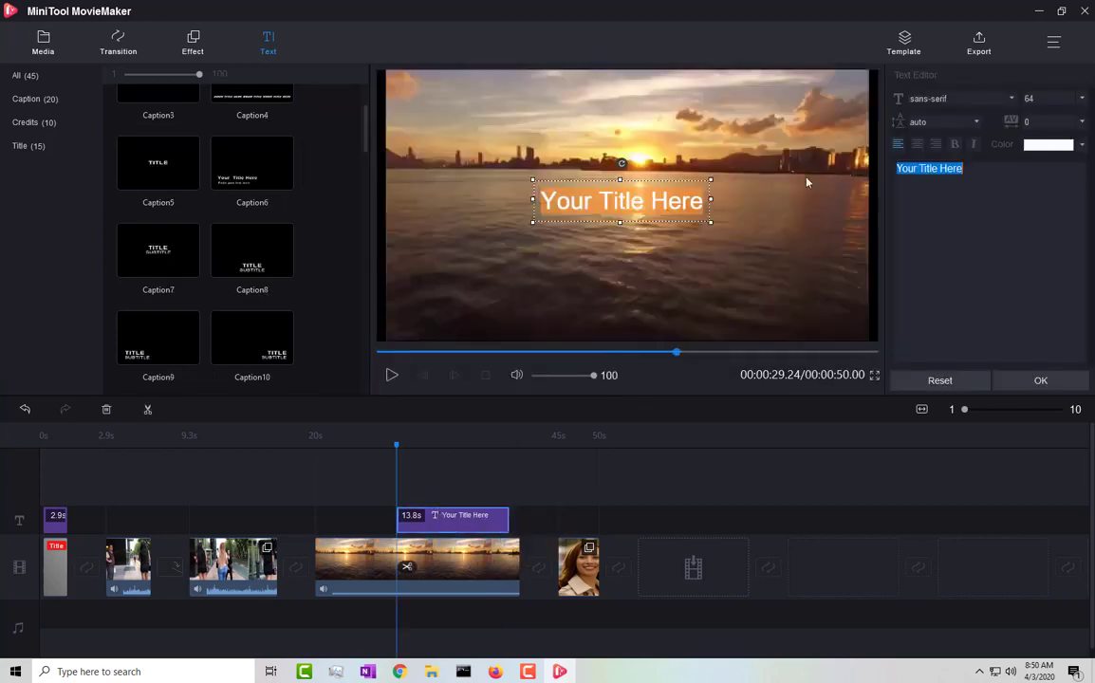
left_click_drag(711, 222, 794, 298)
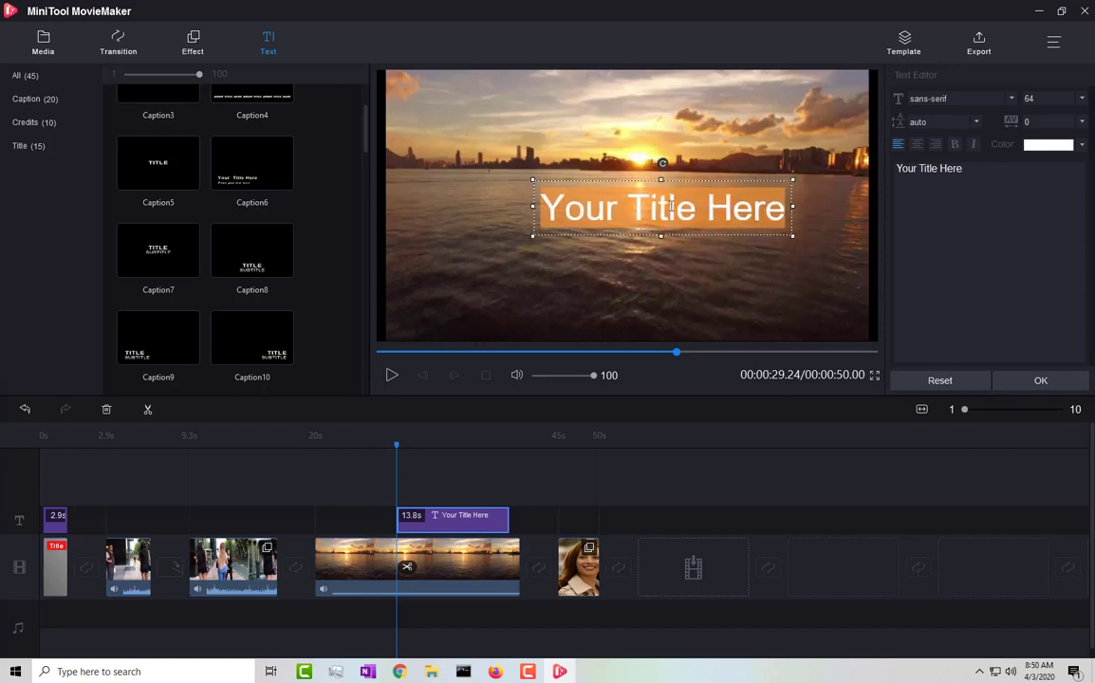
left_click_drag(662, 165, 650, 165)
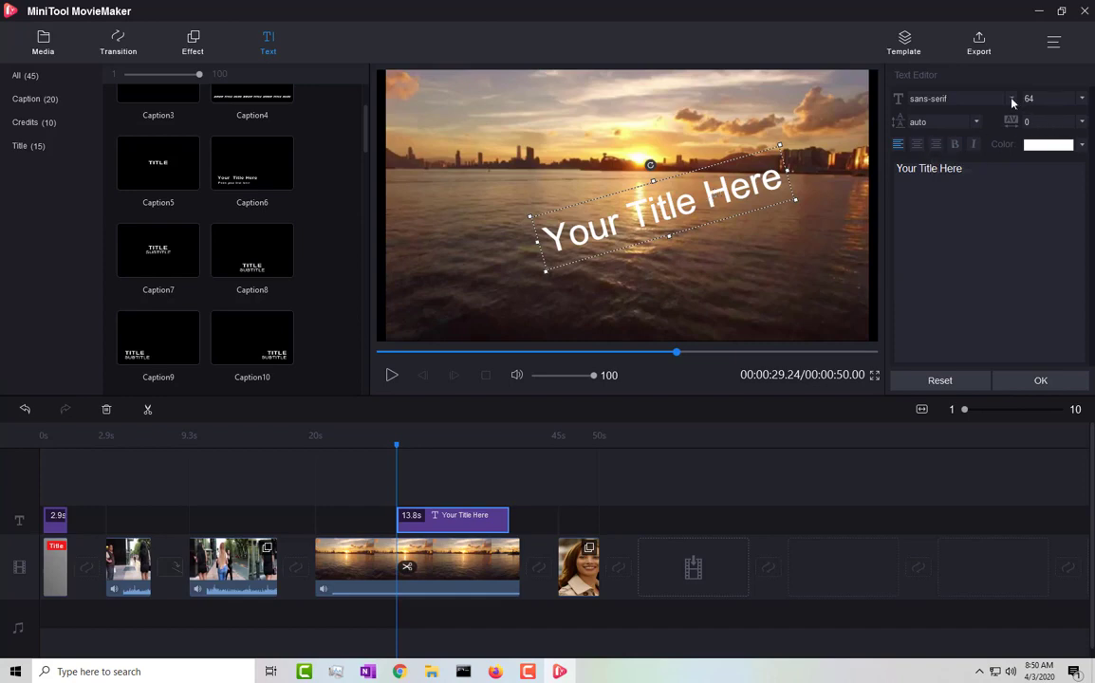
Step: Try to set the tilted caption's font to Candara and its colour to light olive green
left_click(1012, 100)
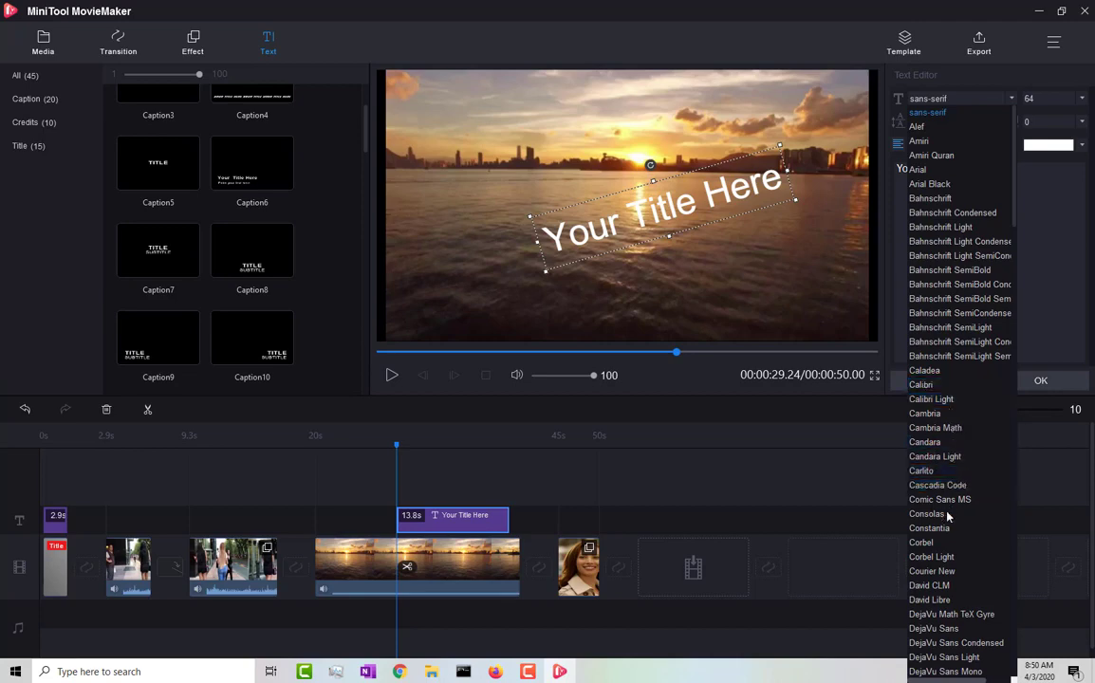
left_click(954, 443)
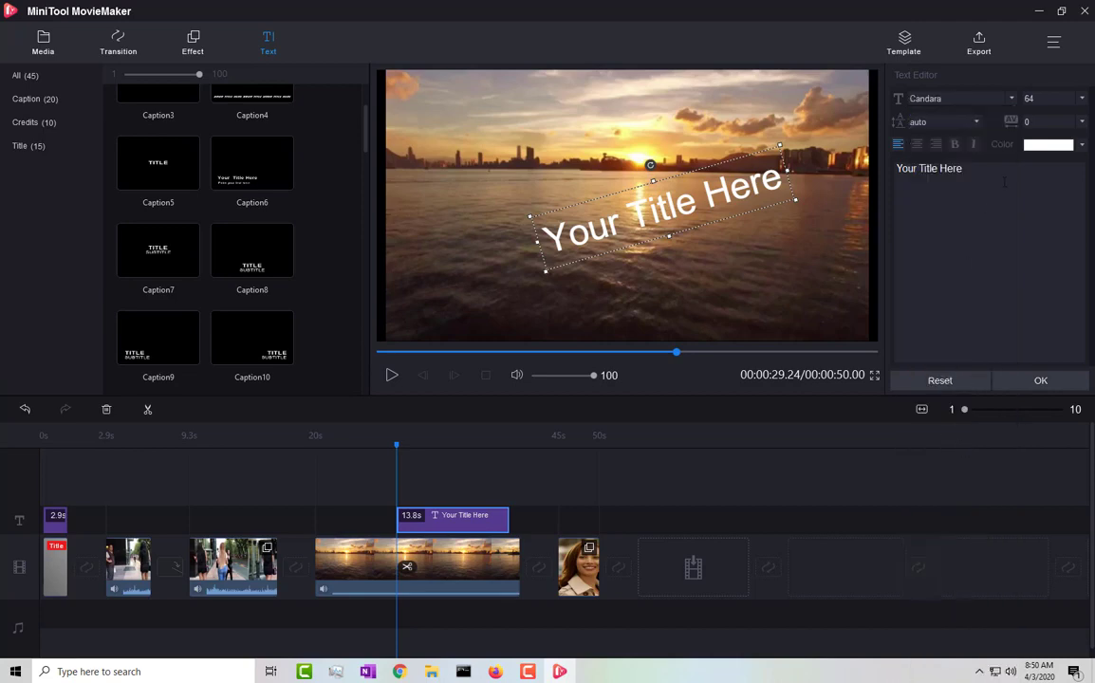
left_click(1081, 144)
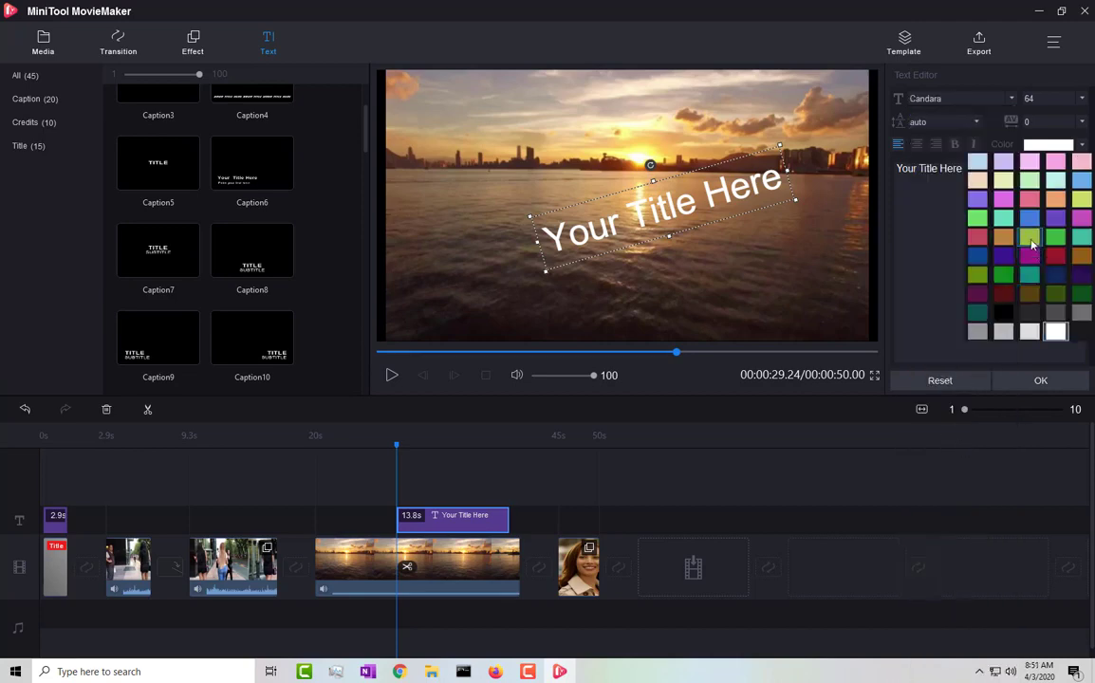
left_click(1030, 237)
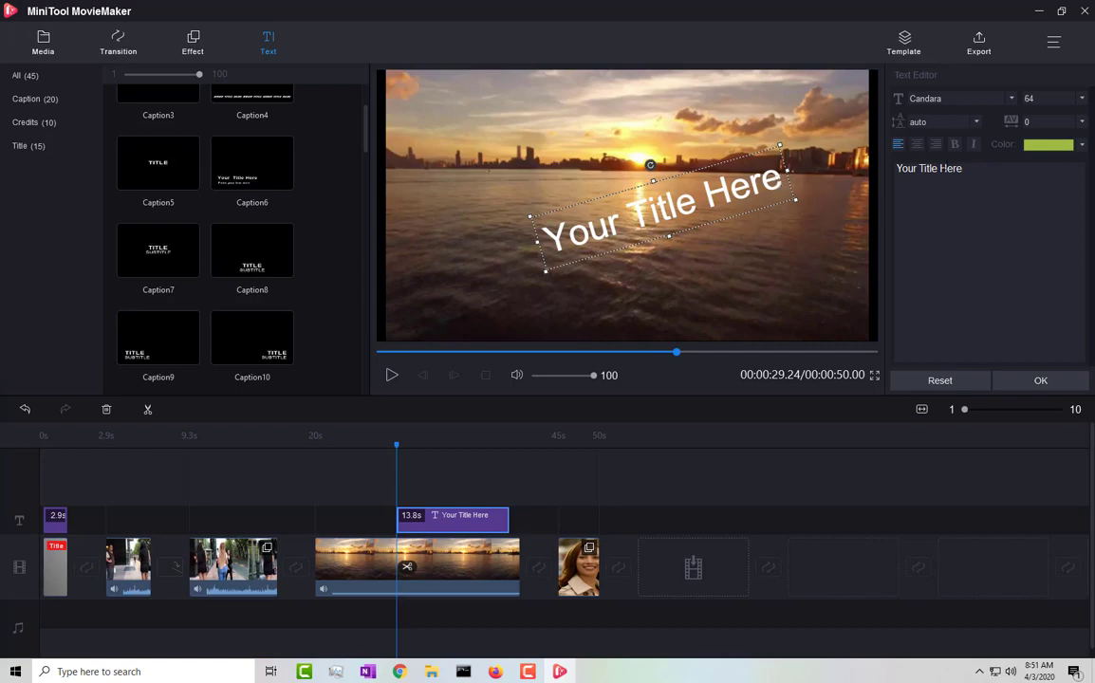
left_click(672, 165)
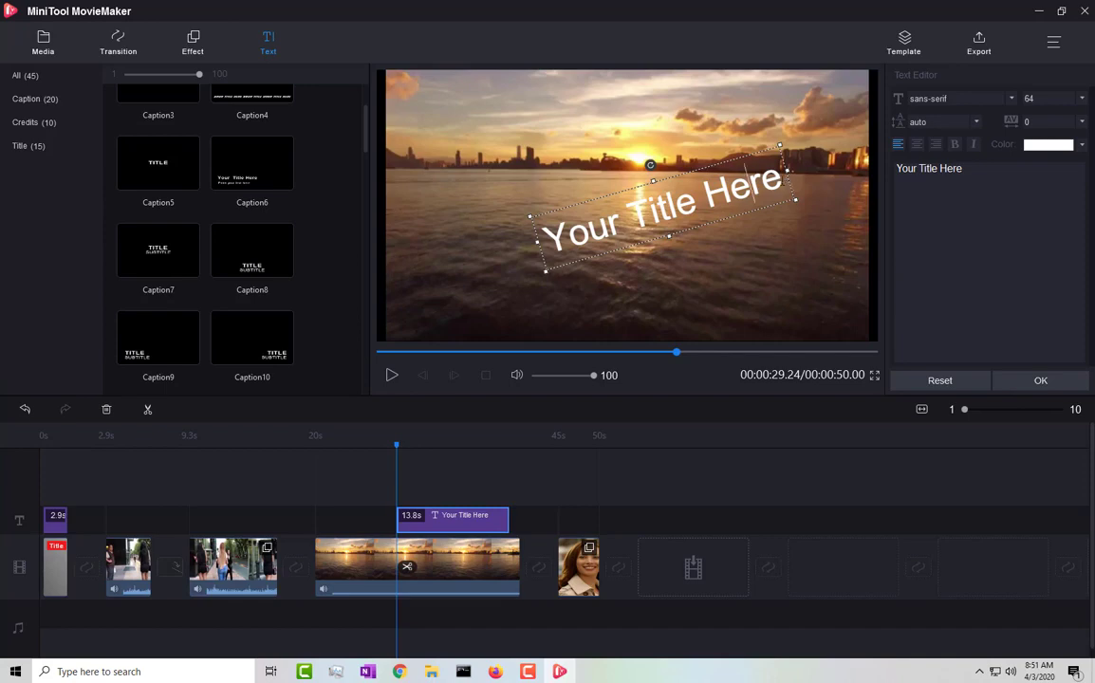
Step: Select the whole "Your Title Here" caption text and colour it green
left_click_drag(746, 171, 536, 239)
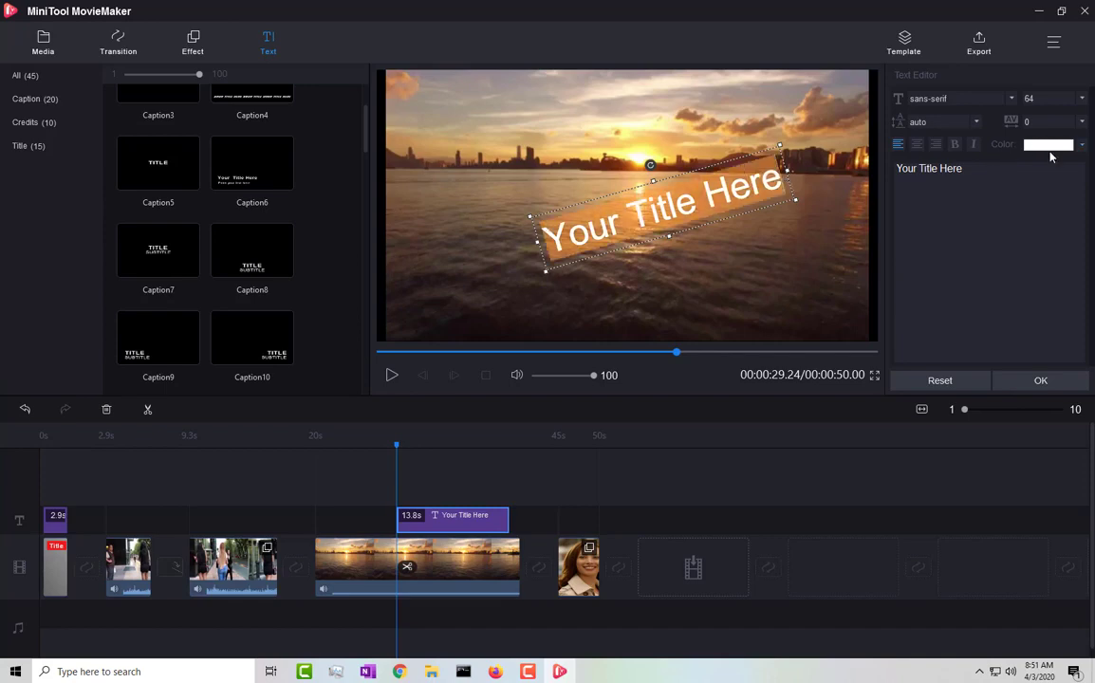
left_click(1082, 146)
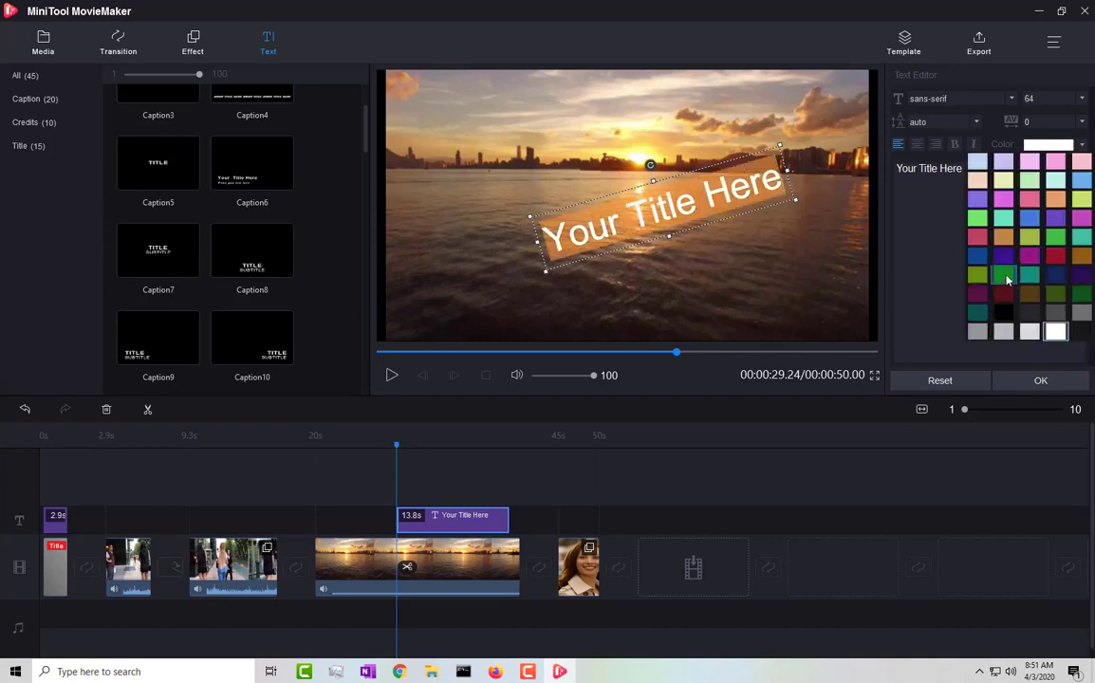
left_click(1005, 275)
left_click(758, 232)
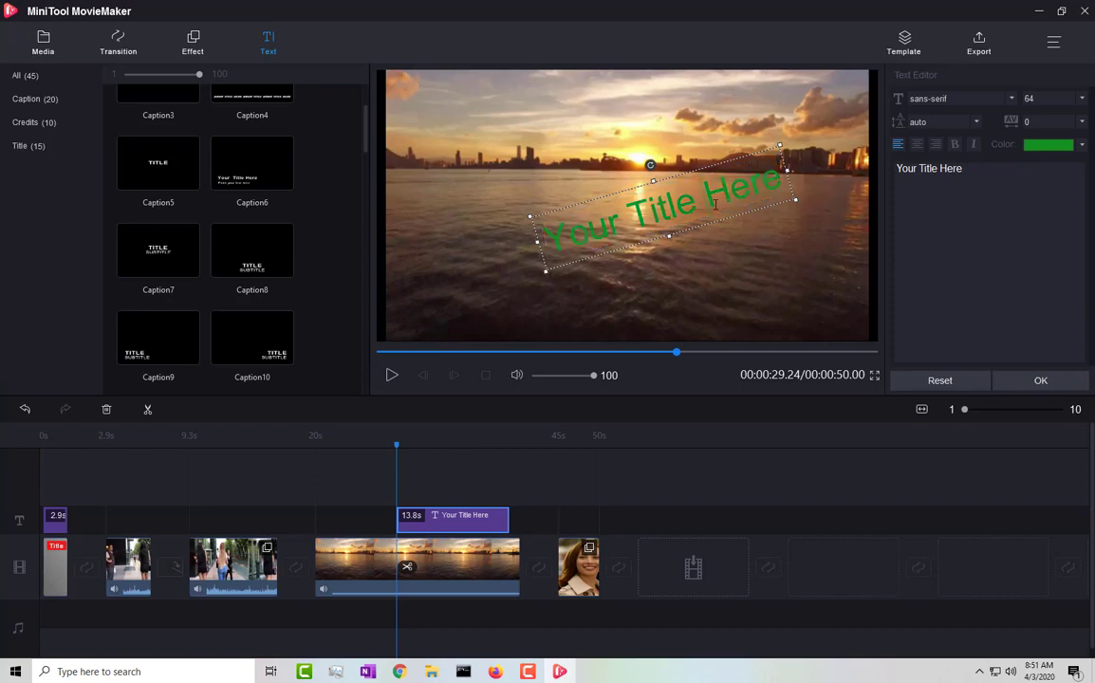
Step: Add the Credits10 template to the end of the timeline after the woman's photo clip
scroll(565, 289, "up", 1)
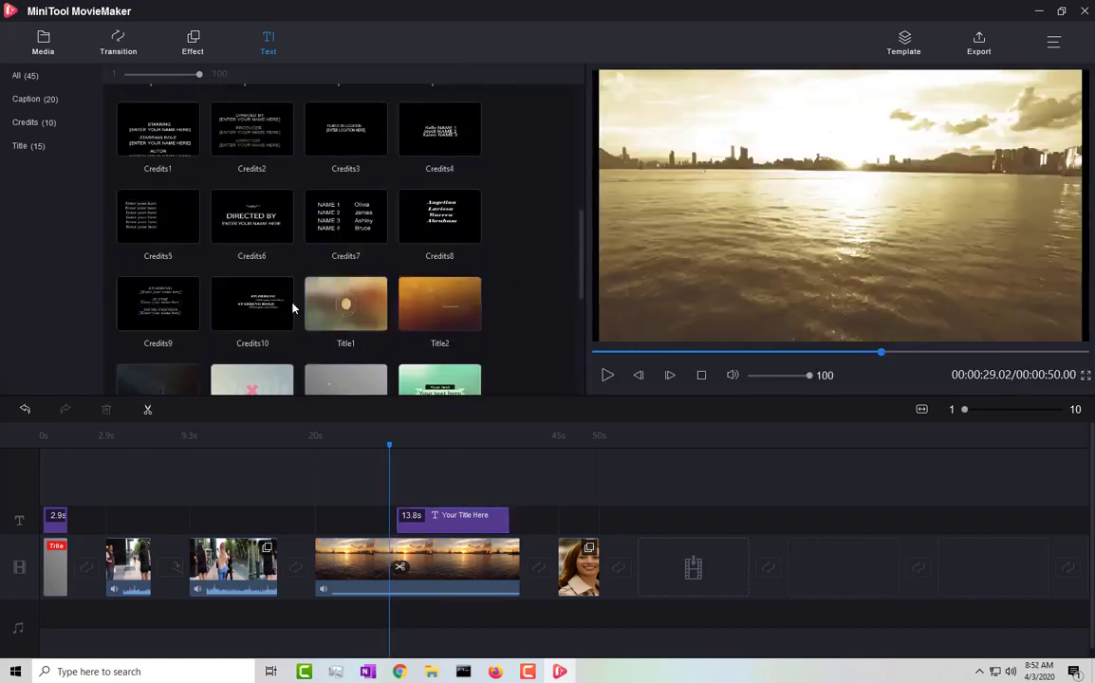
left_click(252, 305)
left_click_drag(565, 472, 672, 572)
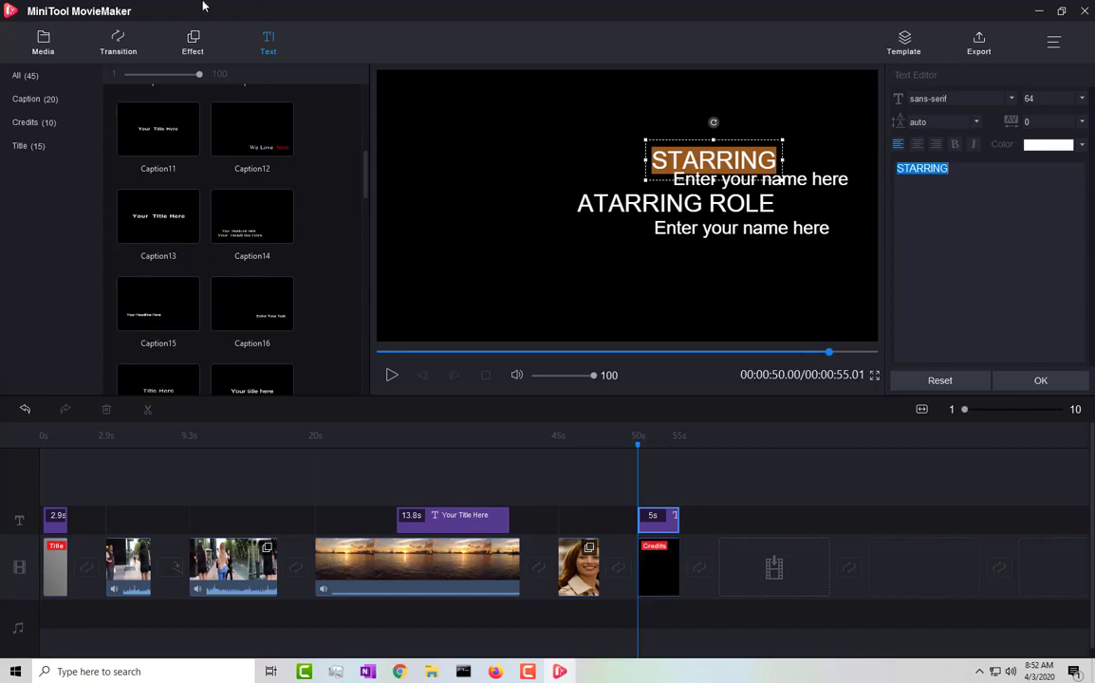
Step: Undo the addition of the Credits10 clip
left_click(1057, 49)
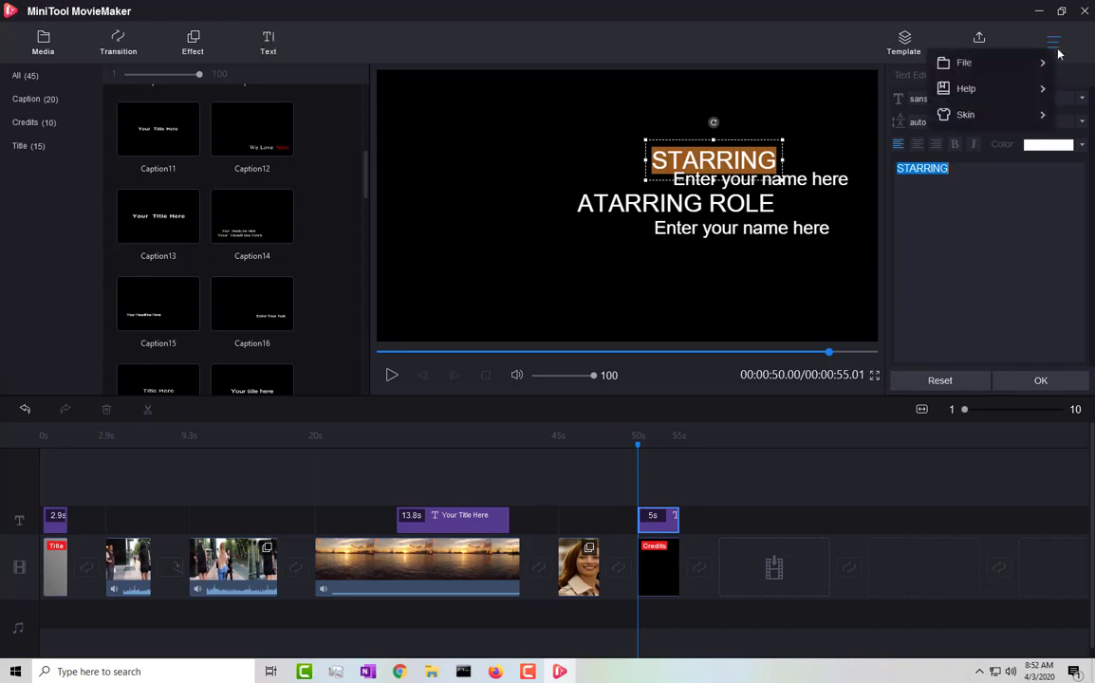
mouse_move(971, 71)
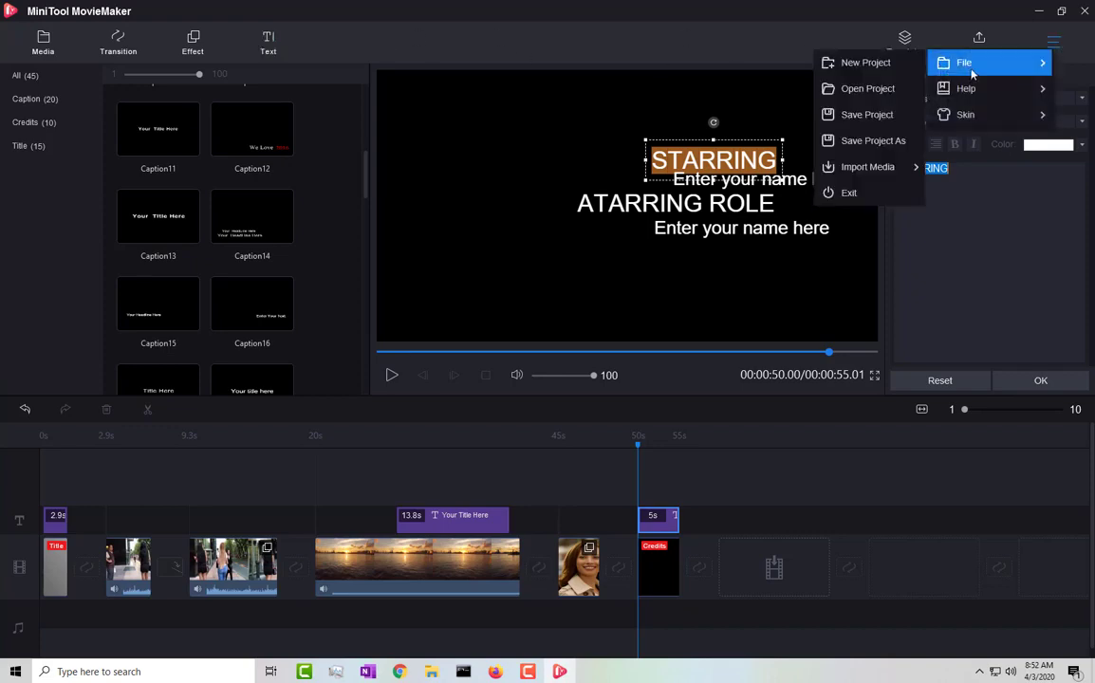
left_click(548, 36)
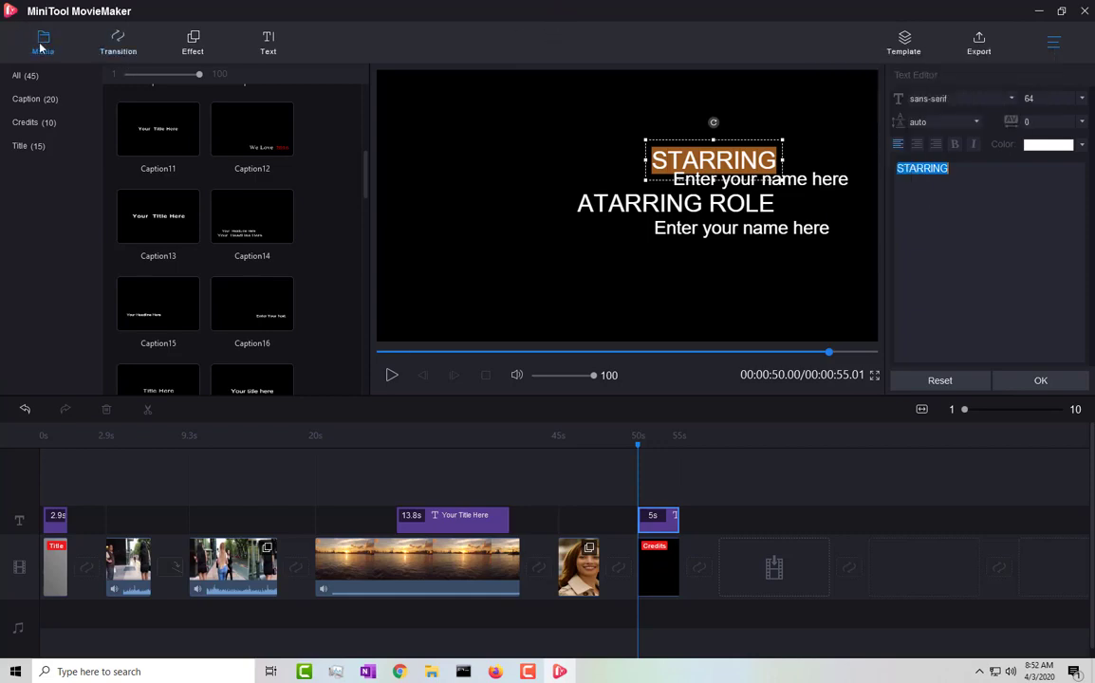
left_click(24, 410)
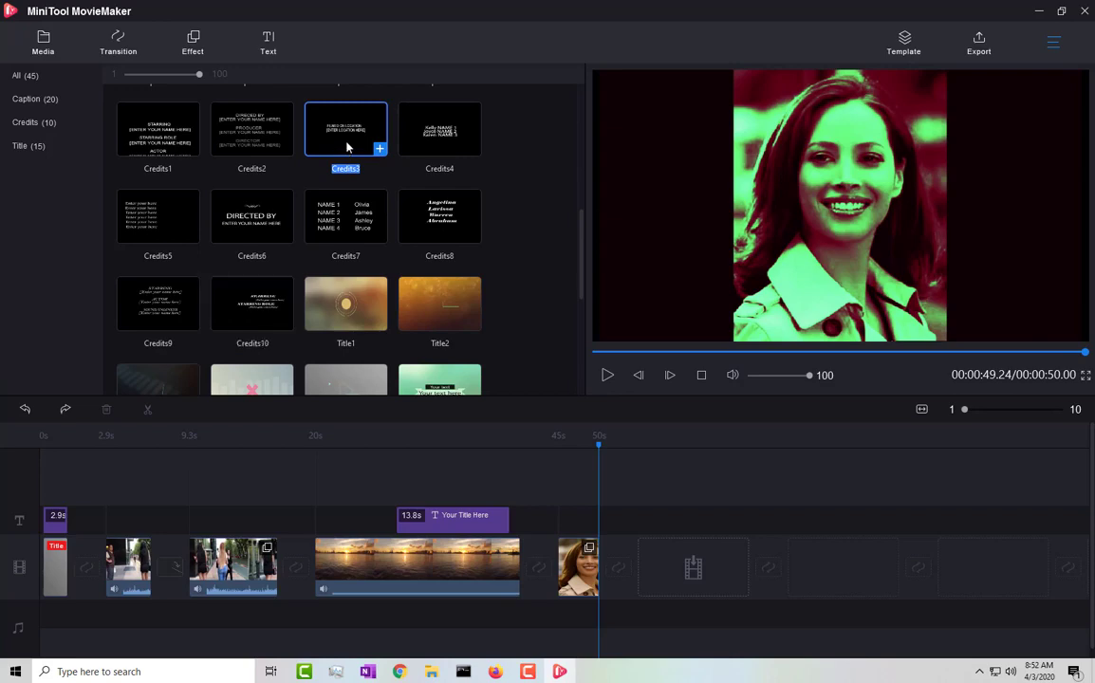
Step: Add the Credits1 template to the empty slot after the woman's photo clip
mouse_move(347, 147)
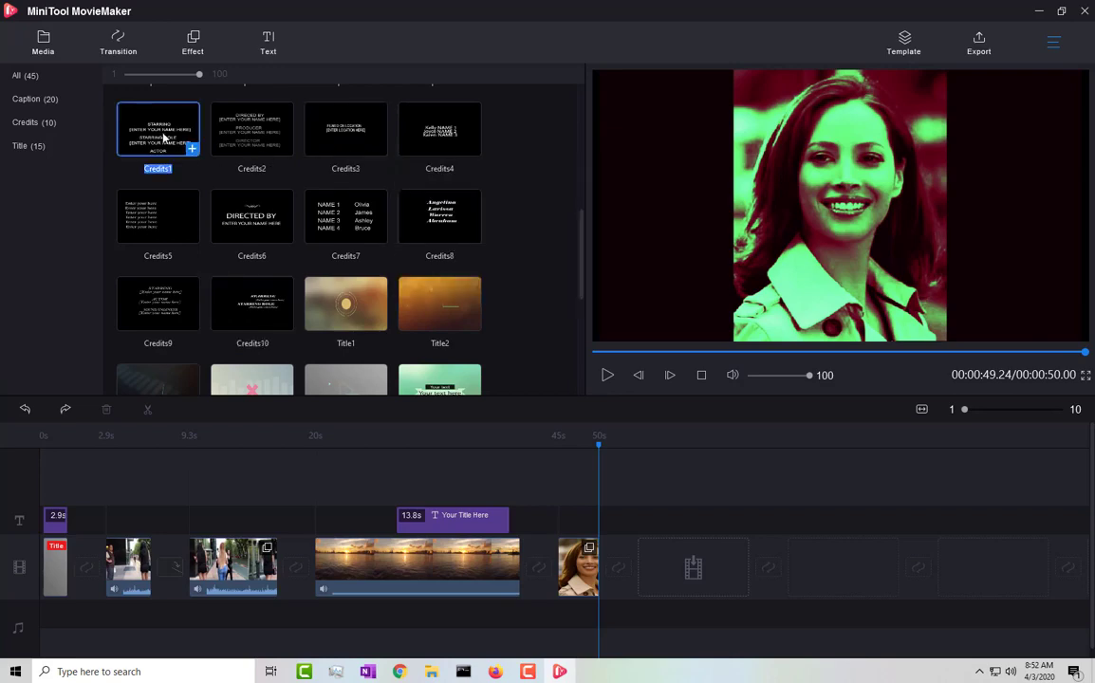
mouse_move(163, 137)
left_click_drag(686, 570, 684, 570)
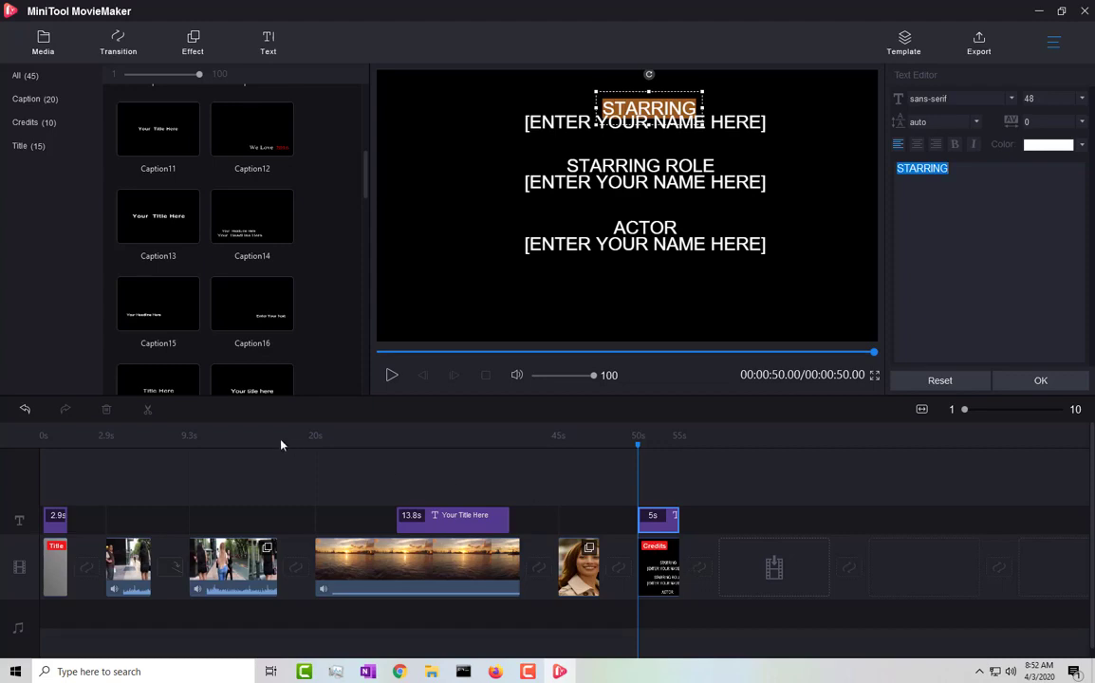
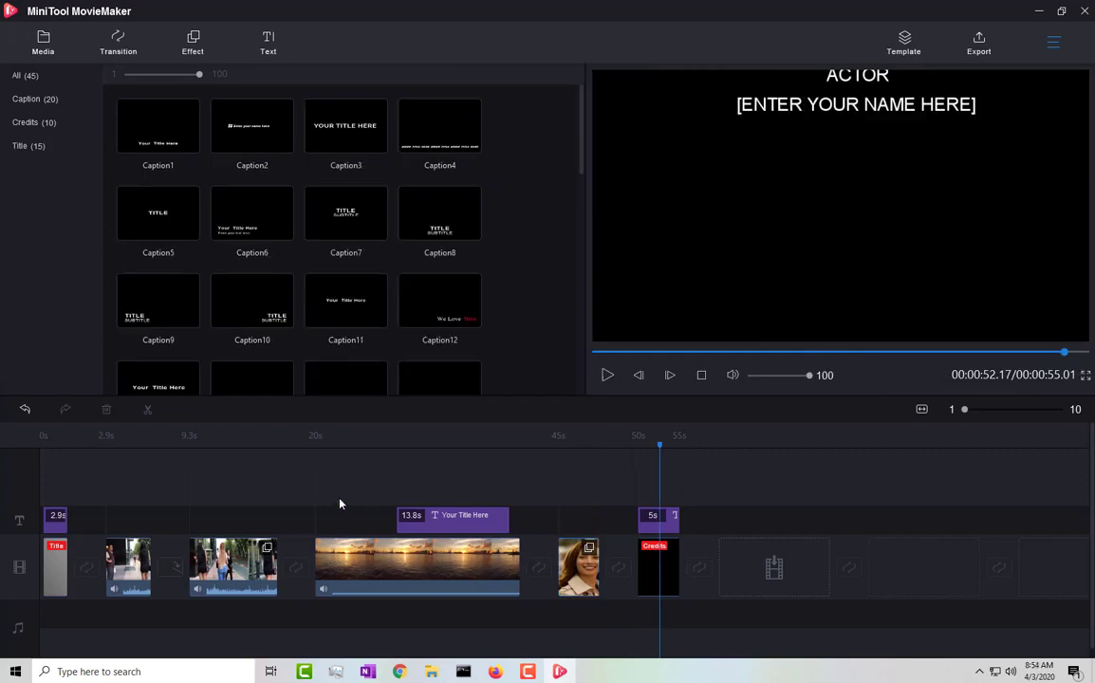
Step: Insert the CrazyParametricFun transition between the second street clip and the sunset clip, and move the playhead back before it
left_click(116, 45)
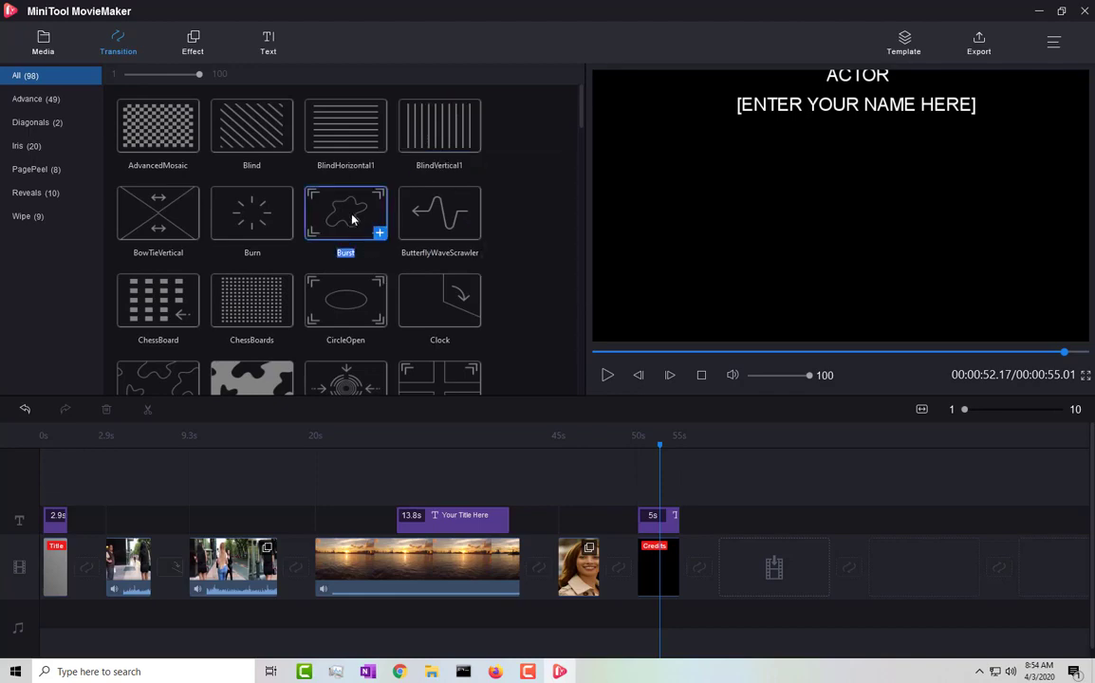
left_click_drag(581, 121, 582, 135)
left_click(332, 275)
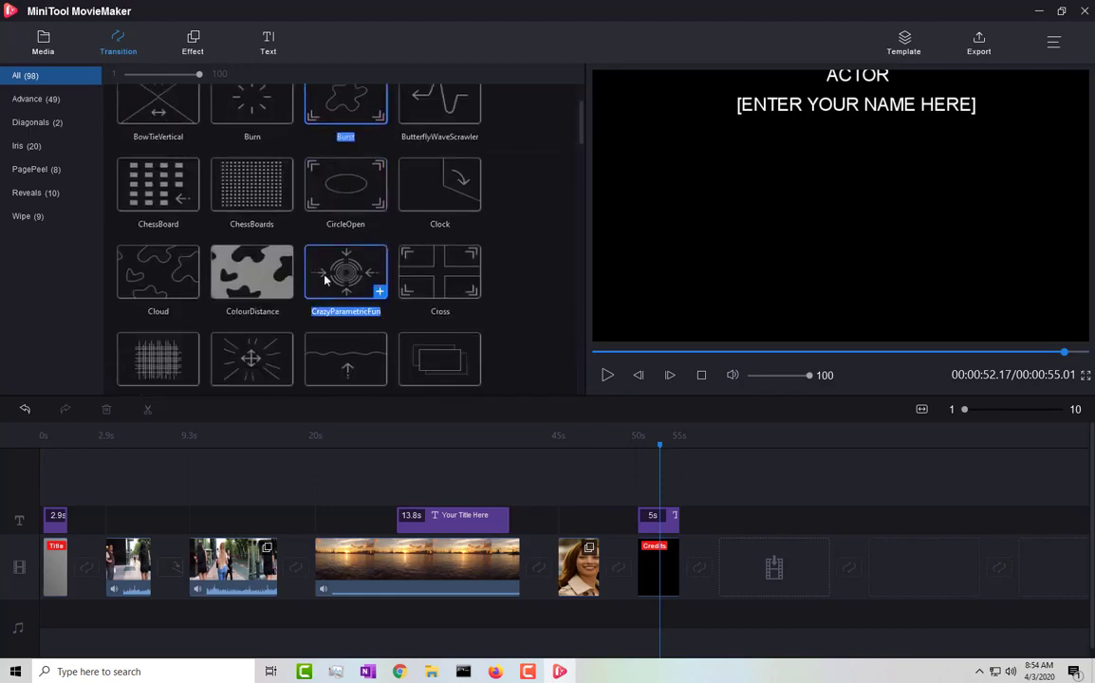
mouse_move(340, 272)
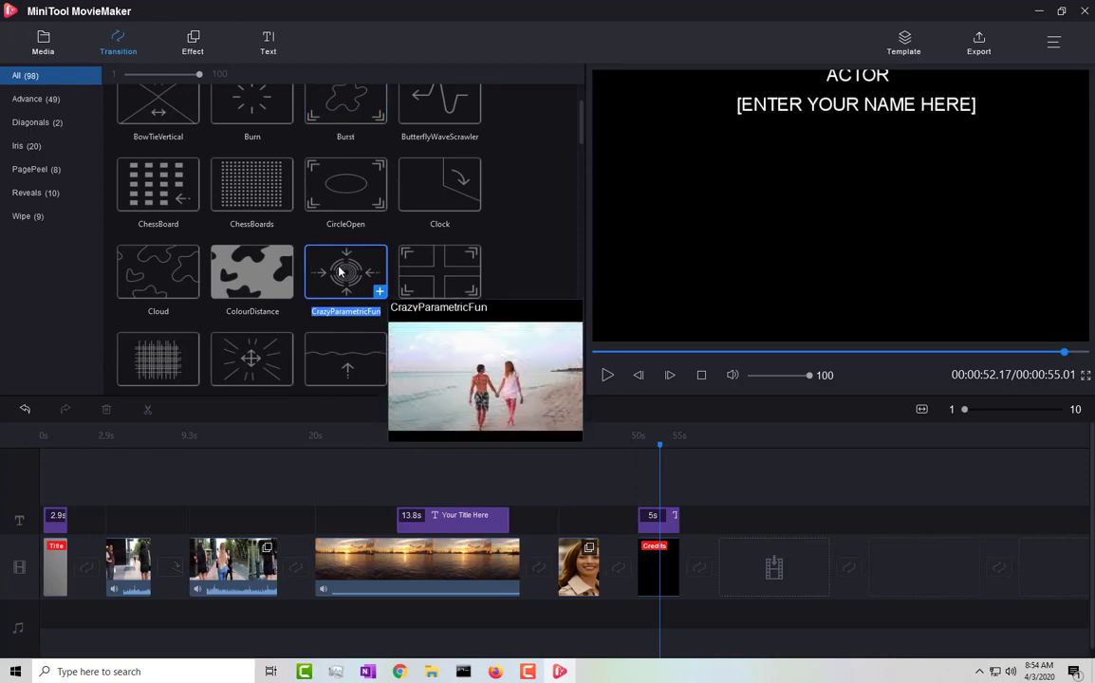
left_click(297, 576)
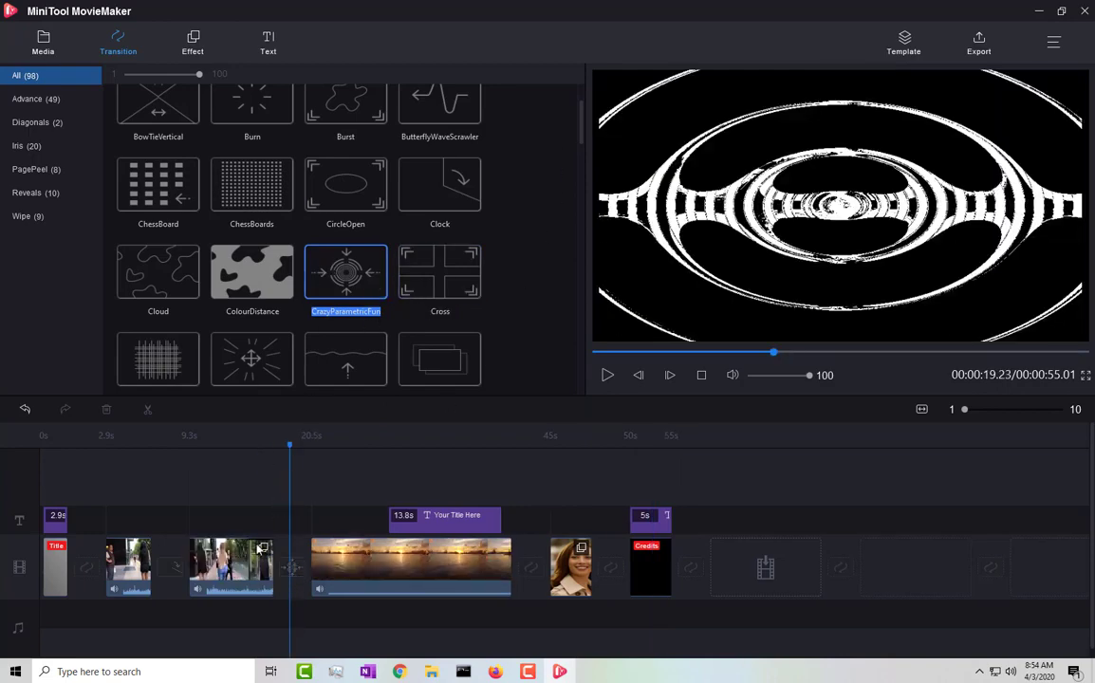
left_click_drag(293, 447, 247, 451)
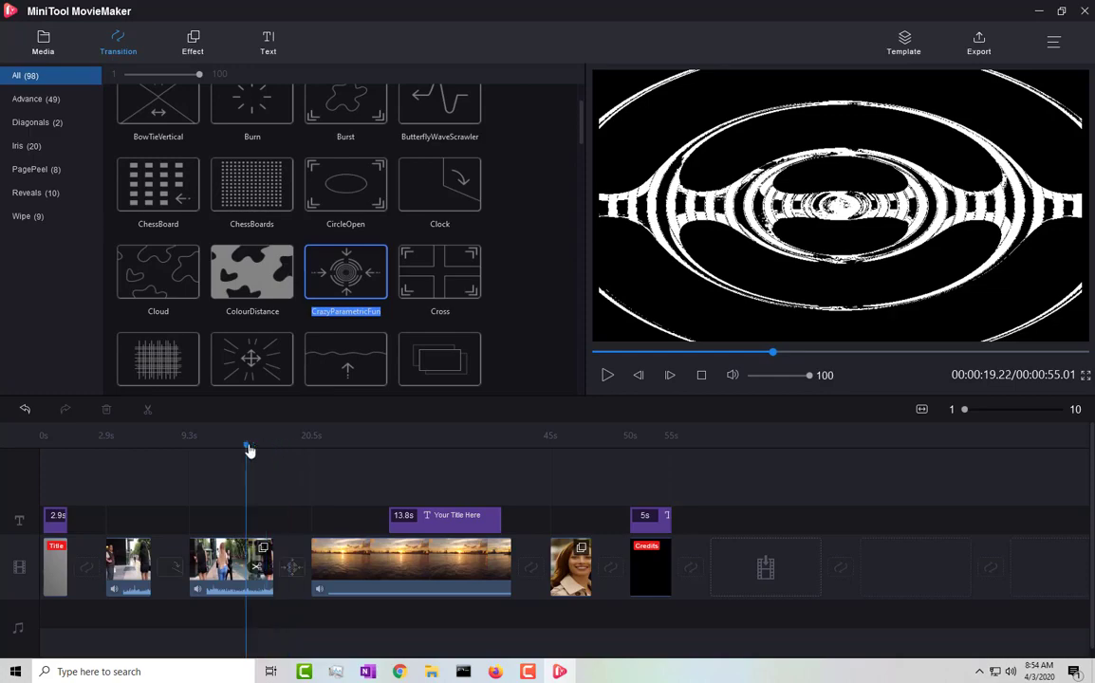
Step: Play back the transition between the second street clip and the sunset clip, and pause within the sunset clip
left_click(607, 377)
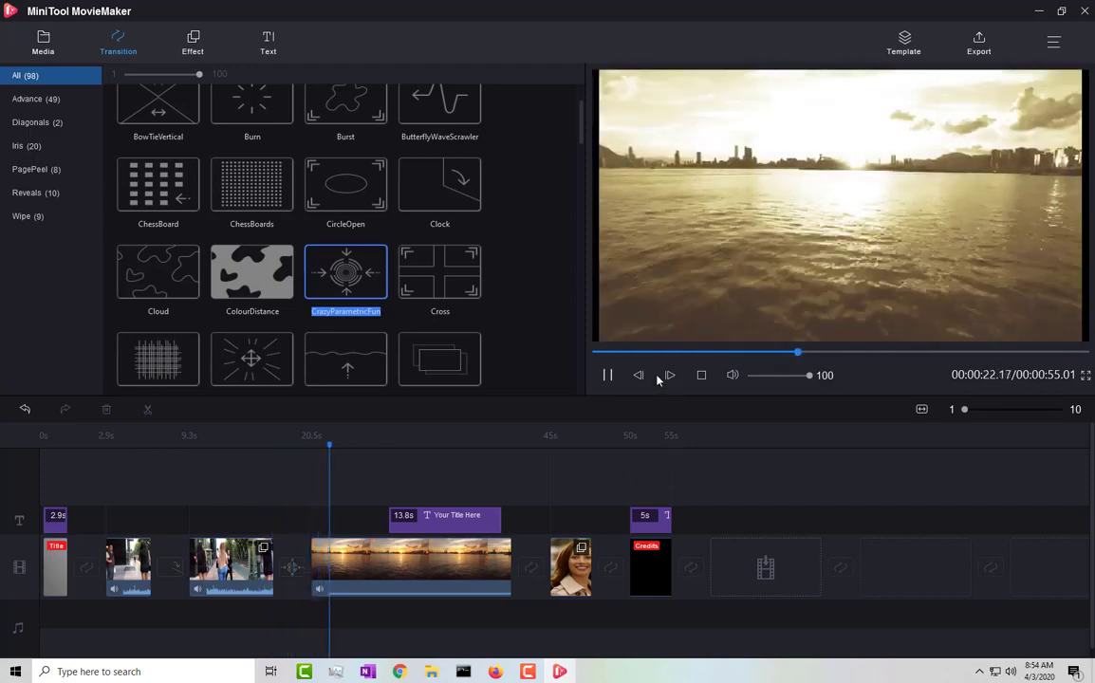
left_click(608, 376)
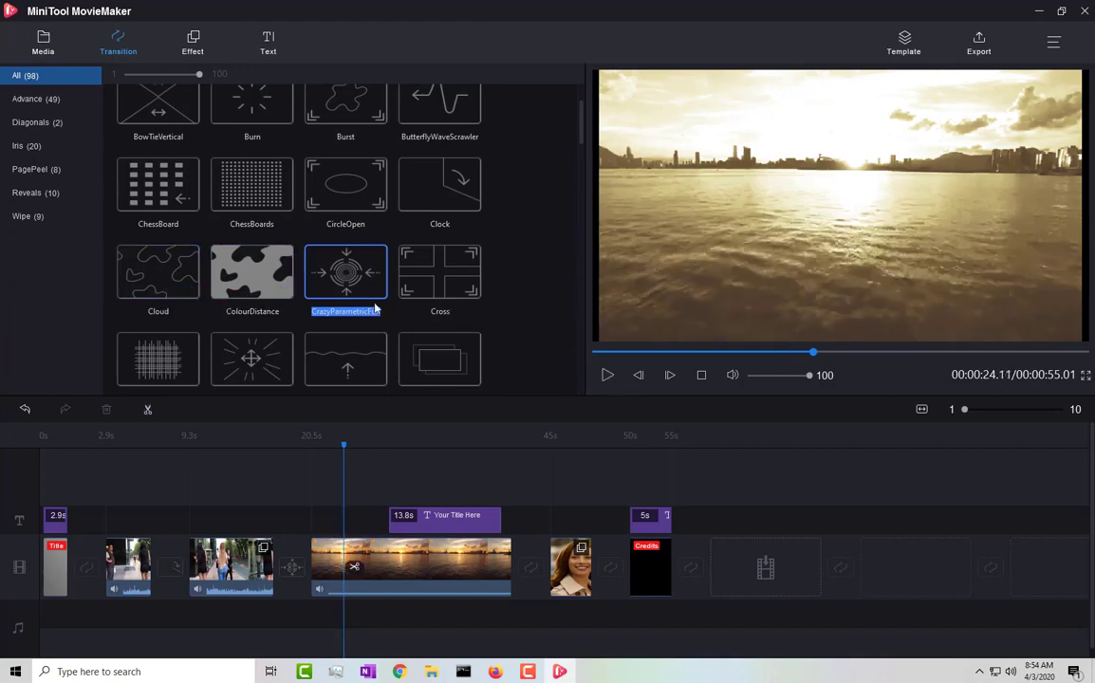
Step: Preview the DiagonalCrossOut, Diamonds and DirectionalWipe transitions in the transition library
scroll(278, 322, "down", 4)
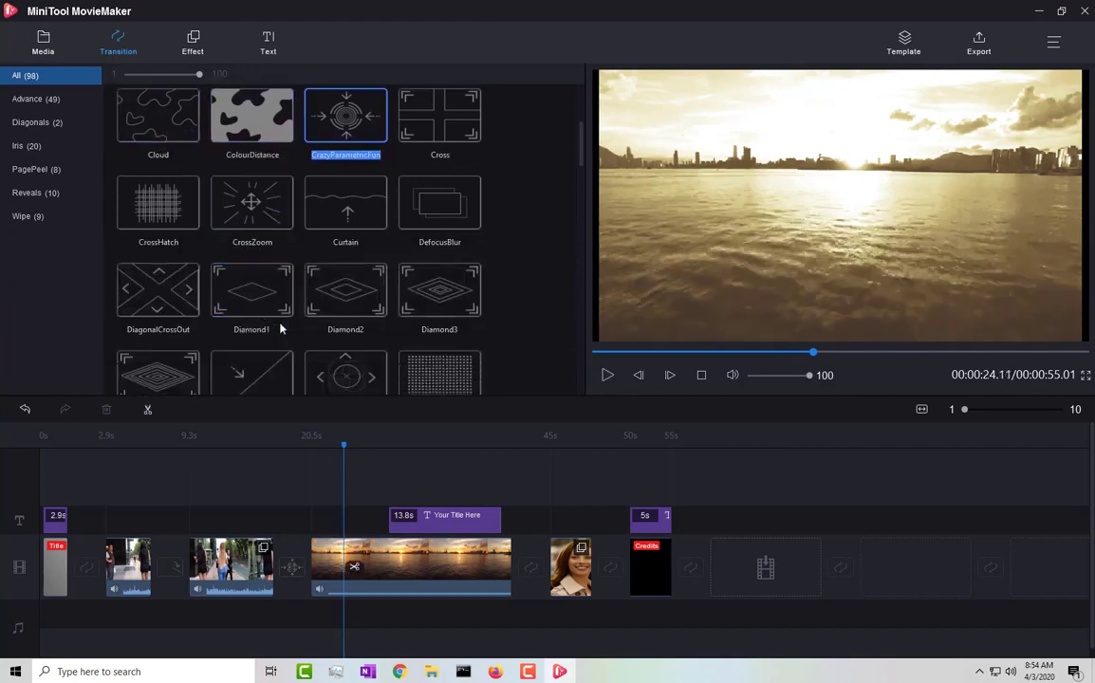
scroll(334, 325, "down", 1)
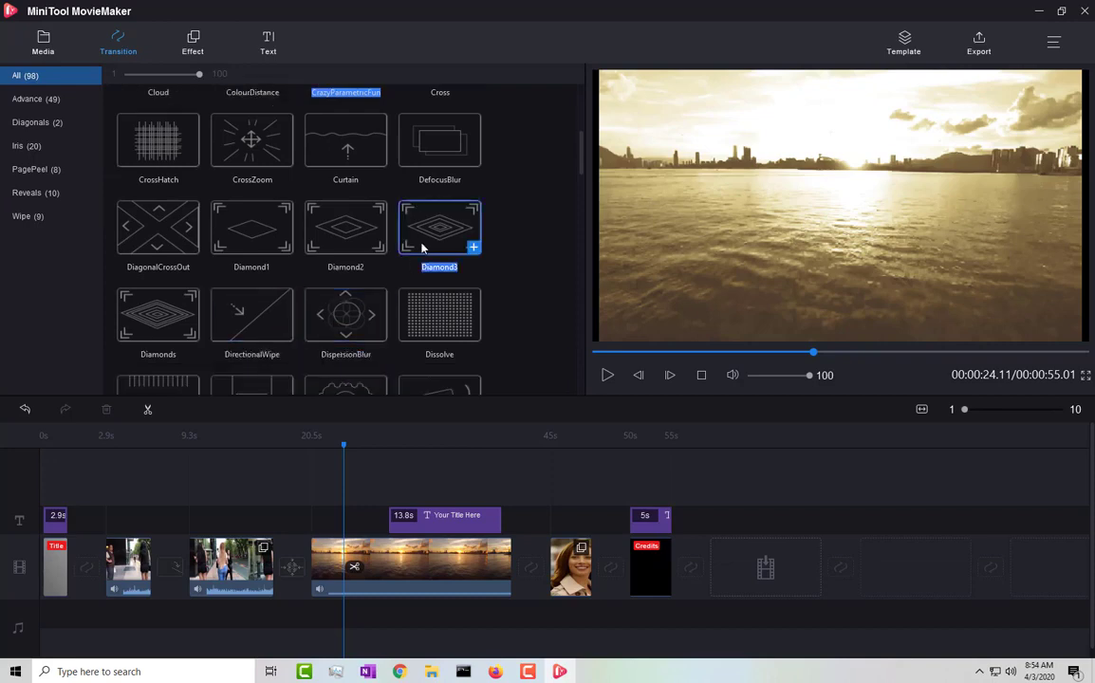
left_click(172, 249)
mouse_move(153, 222)
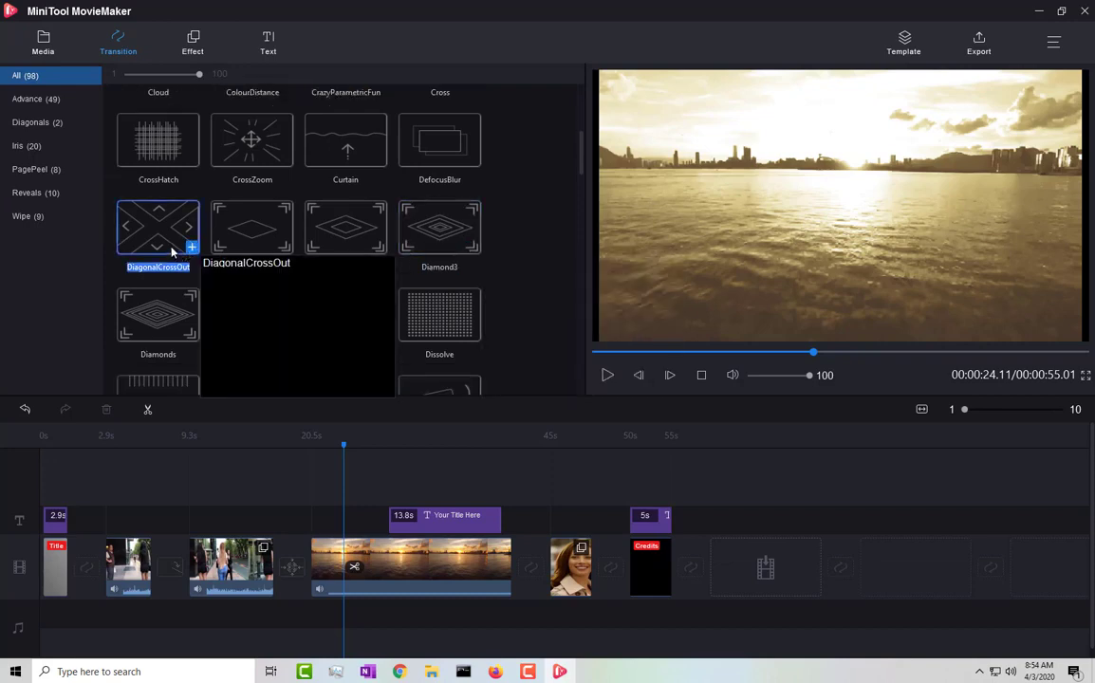
left_click(142, 317)
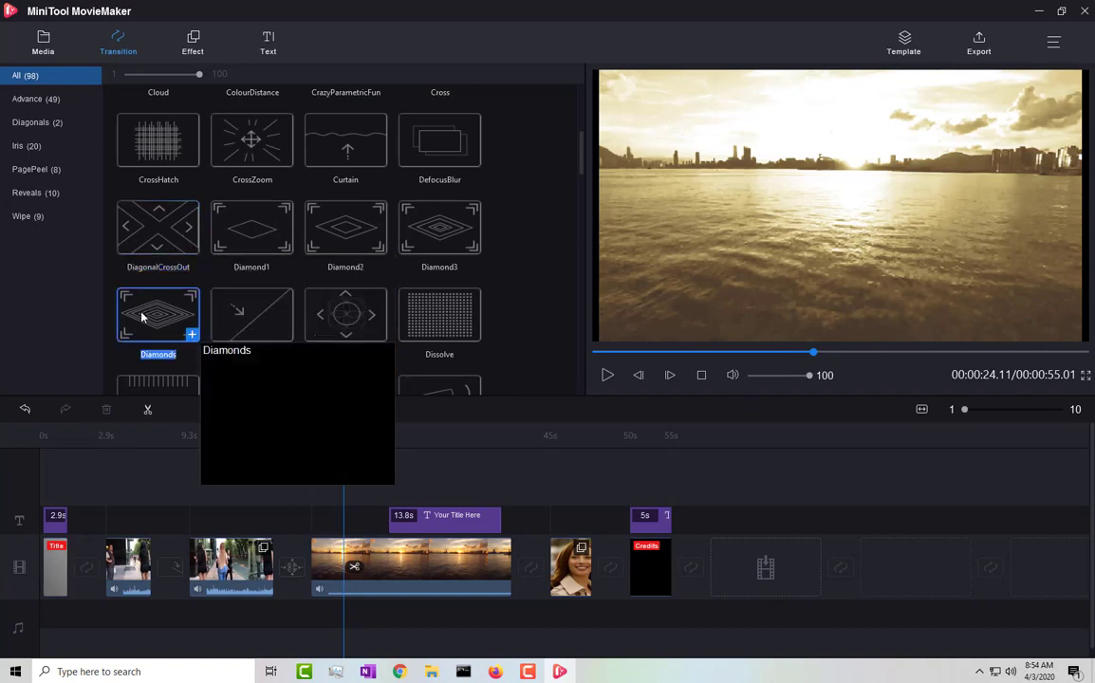
left_click(260, 313)
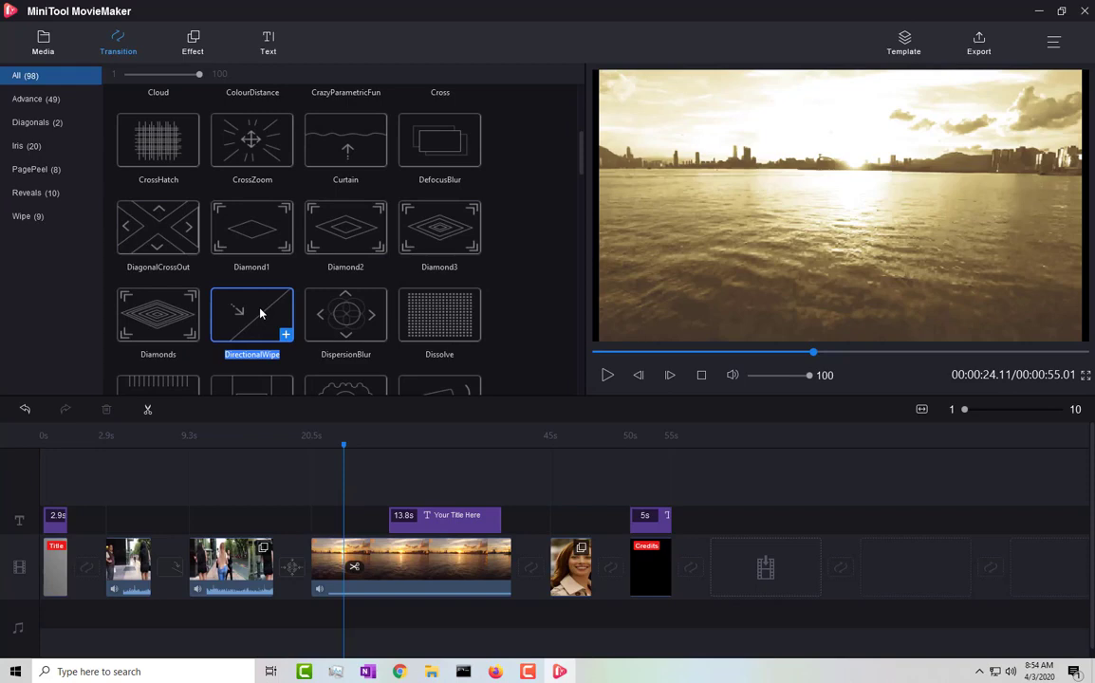
mouse_move(260, 313)
scroll(514, 274, "down", 3)
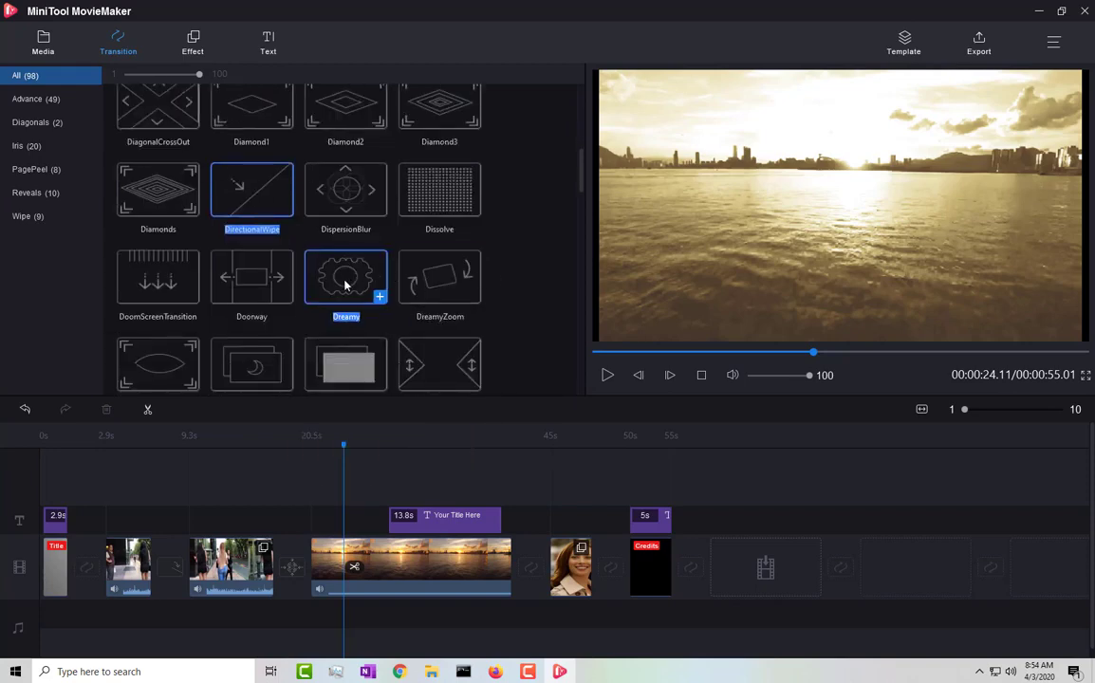
Step: Insert the DoomScreenTransition between the sunset clip and the woman's photo clip, and play it back from within the sunset clip
left_click(164, 285)
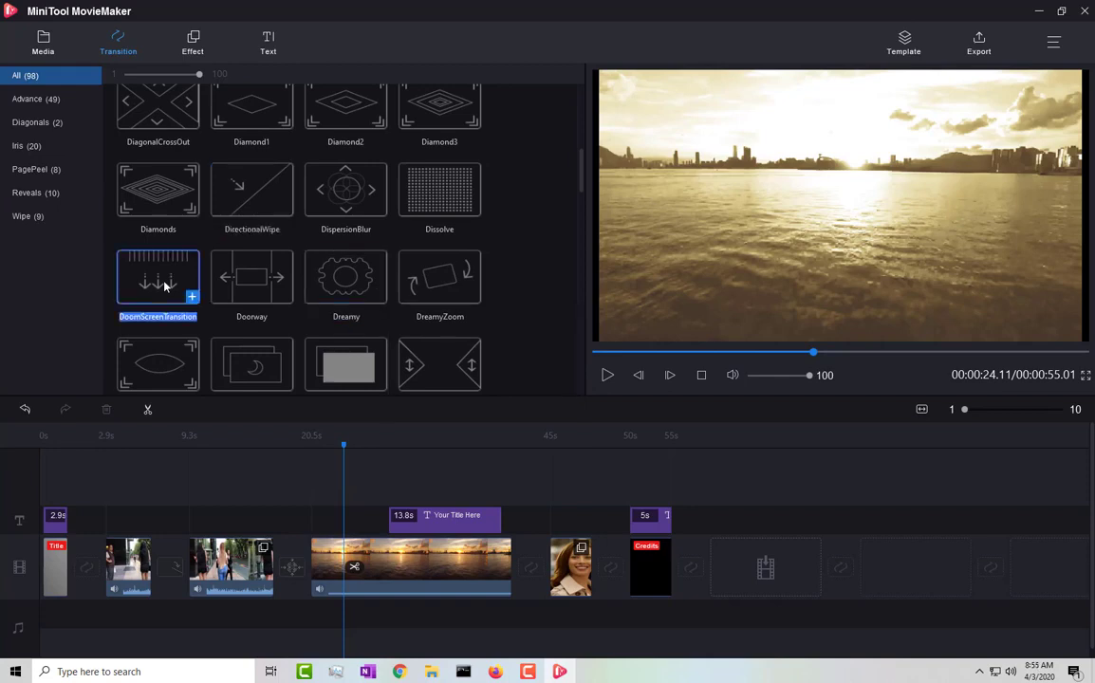
mouse_move(164, 286)
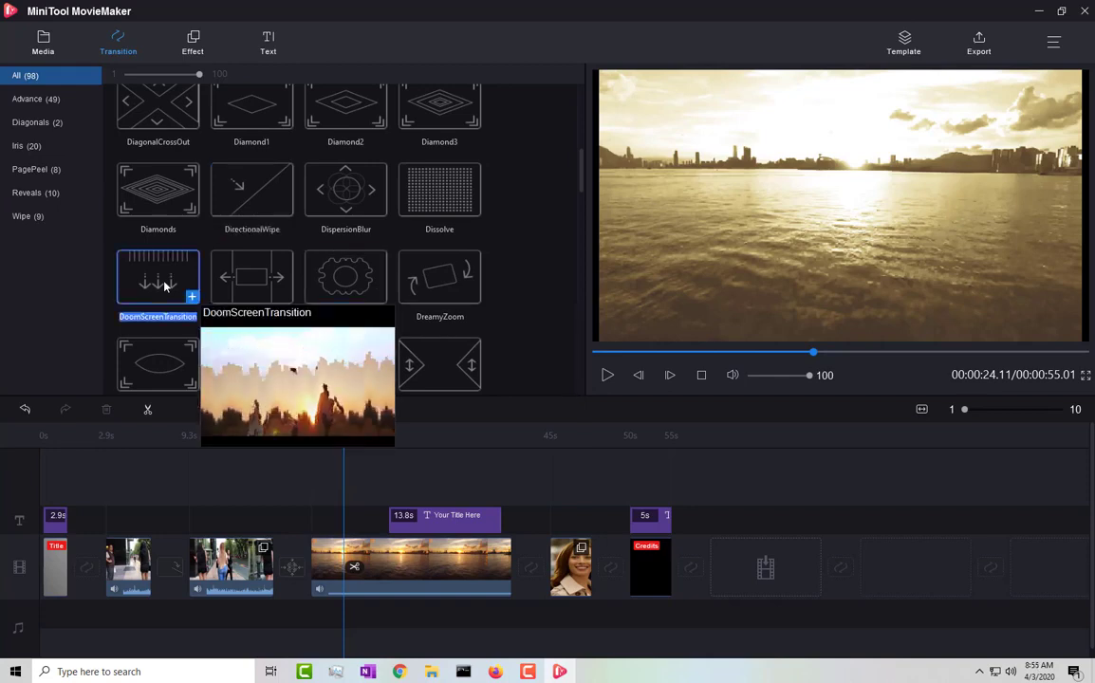
left_click(529, 570)
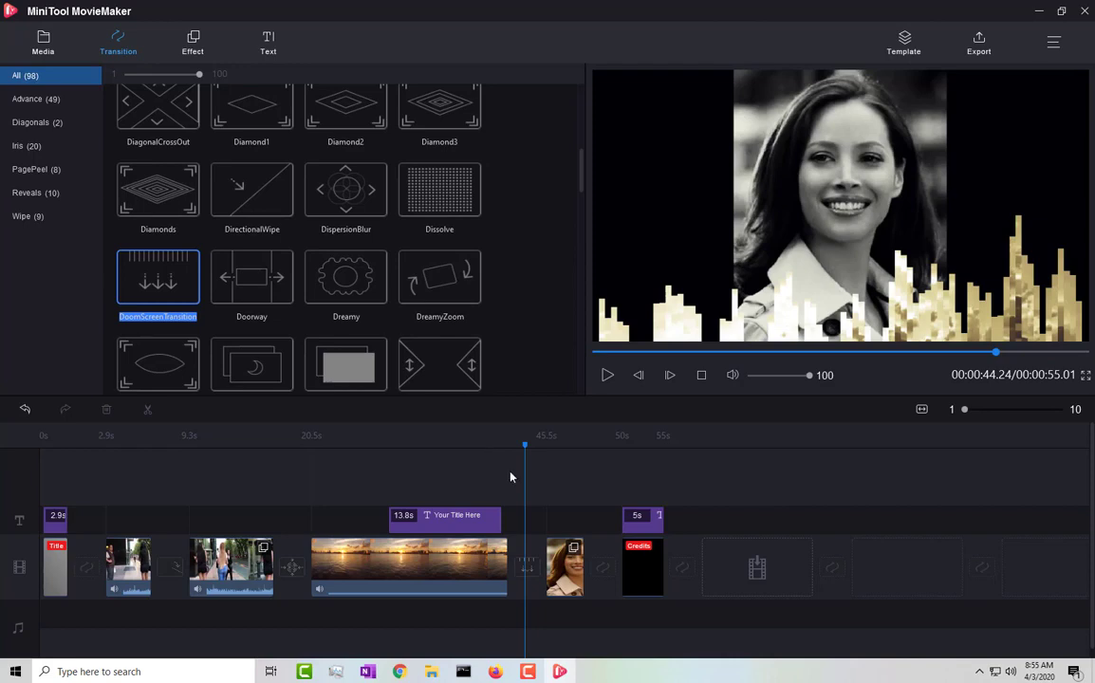
left_click_drag(529, 454, 461, 445)
left_click(607, 375)
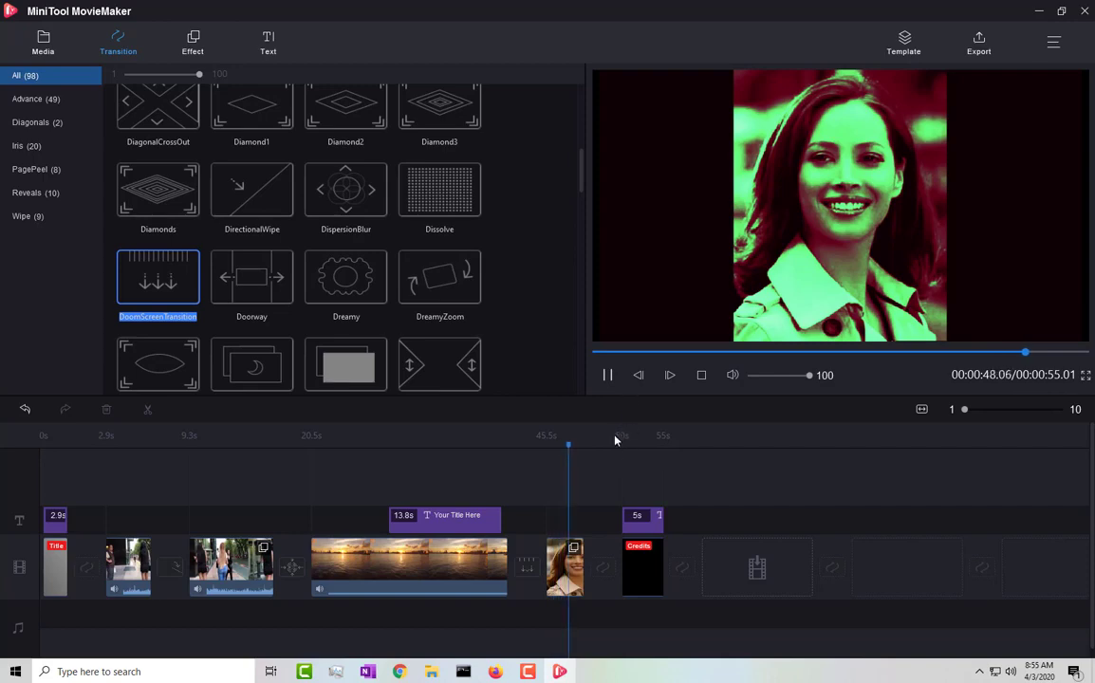
left_click(607, 375)
Step: Insert the FadeGrayscale transition between the woman's photo clip and the Credits clip, and play it back from within the photo clip
scroll(502, 271, "down", 1)
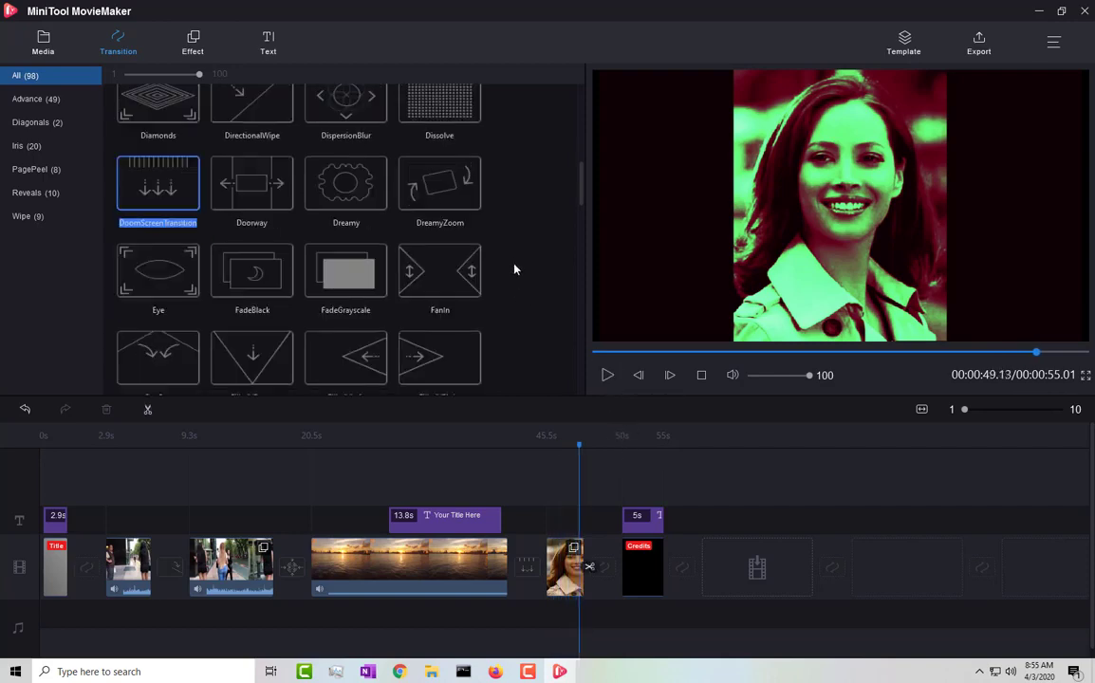
scroll(512, 271, "down", 1)
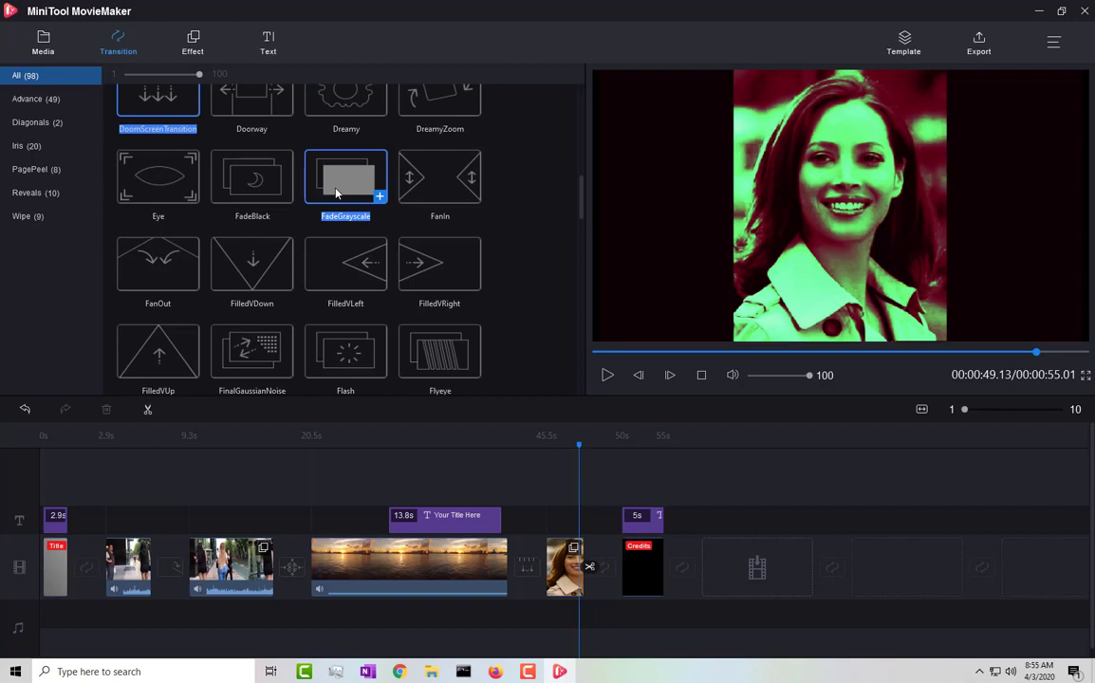
mouse_move(336, 193)
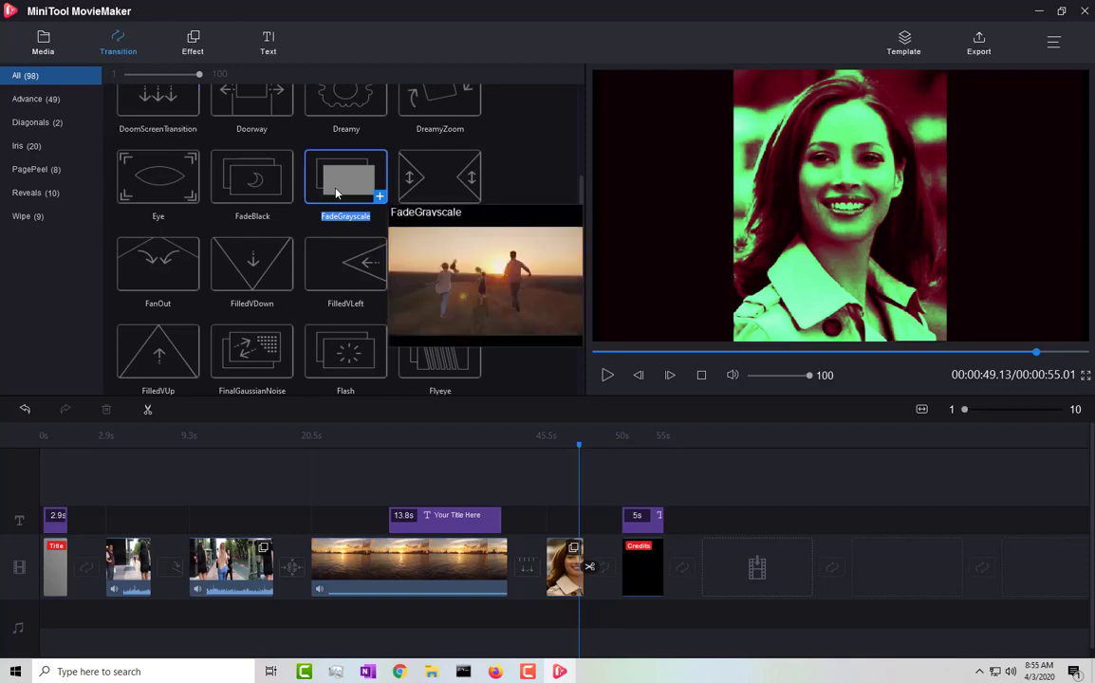
left_click_drag(336, 193, 610, 574)
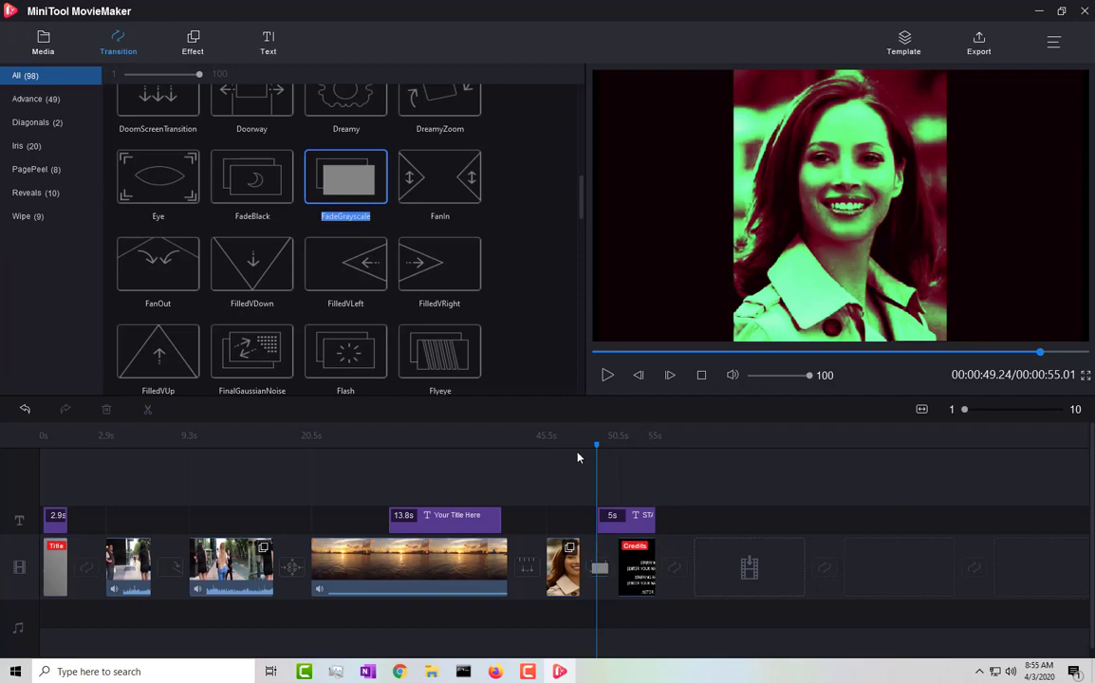
left_click_drag(590, 449, 572, 444)
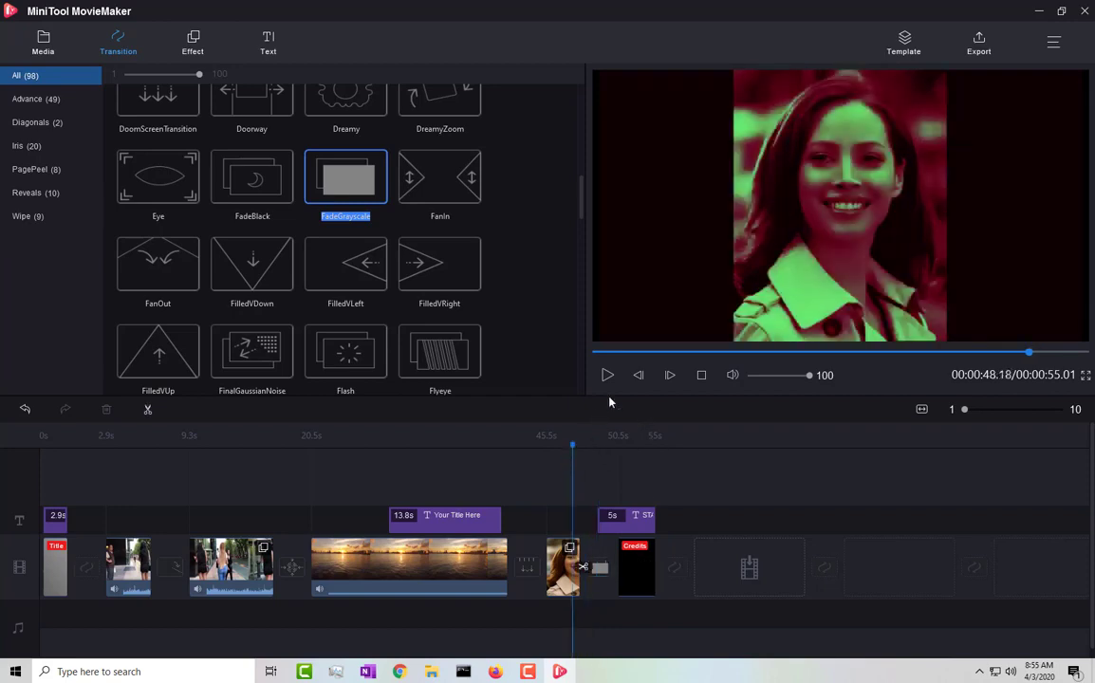
left_click(607, 375)
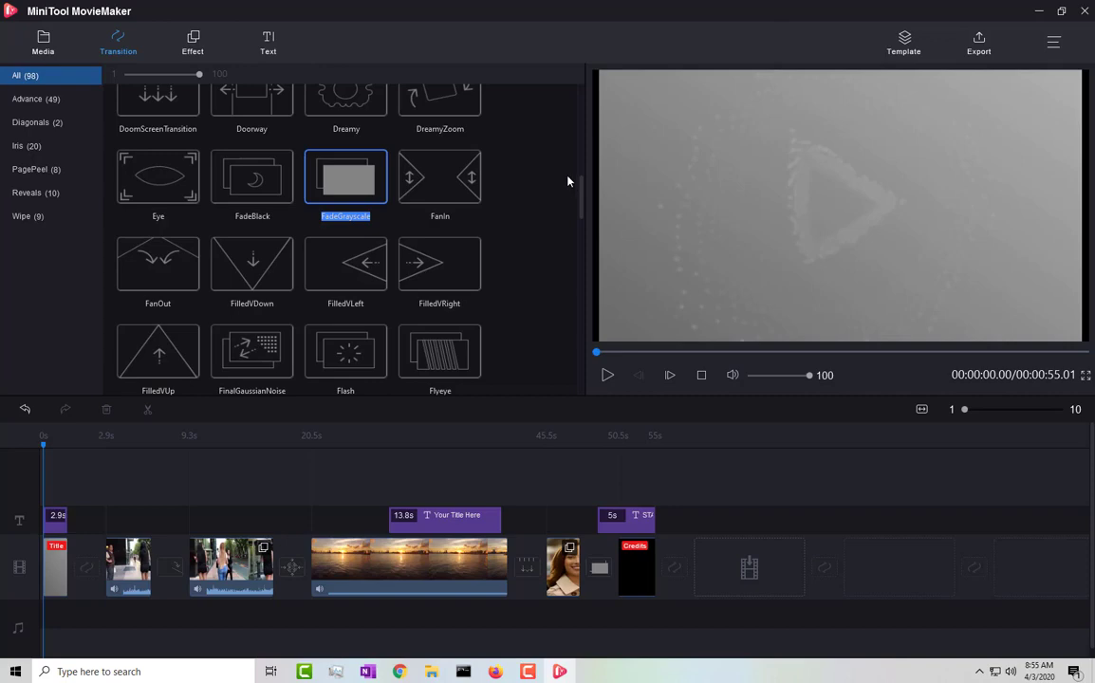
Step: Save the project as test2 in the MiniTool folder under Videos
key("ctrl+s")
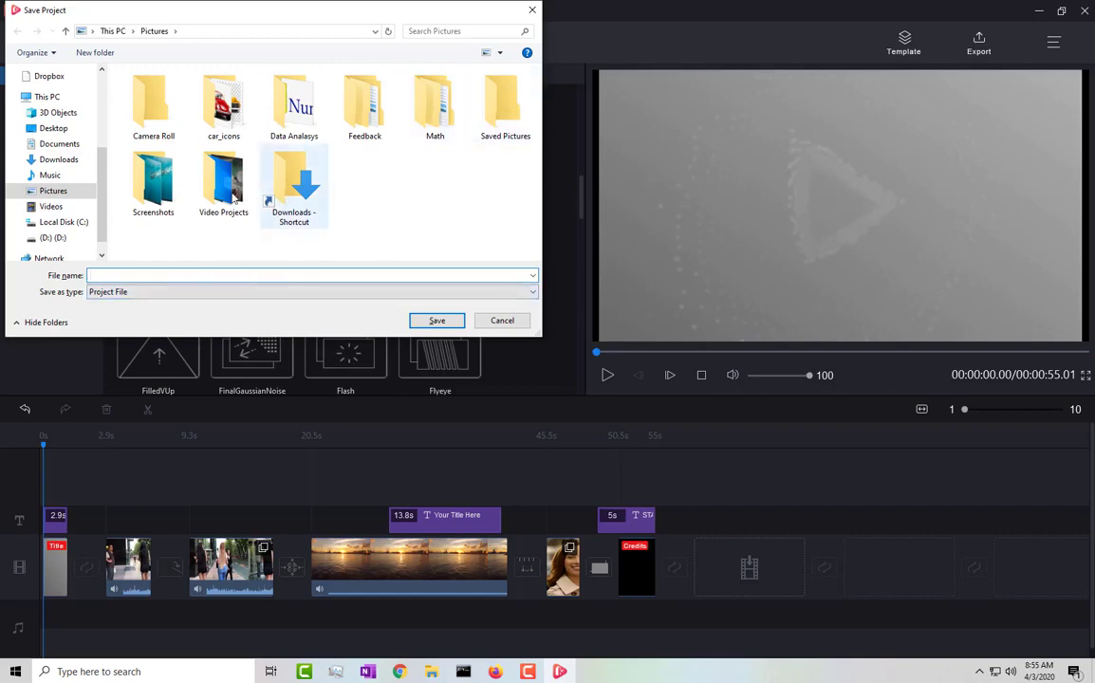
left_click(49, 206)
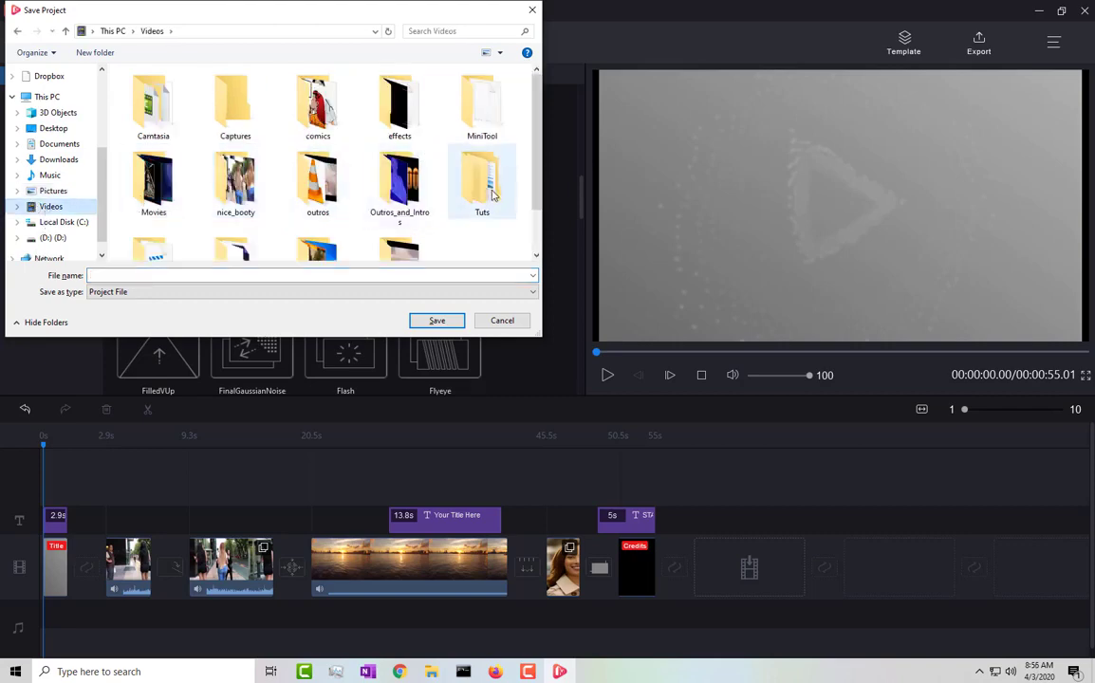
double_click(504, 115)
left_click(137, 275)
type("test2")
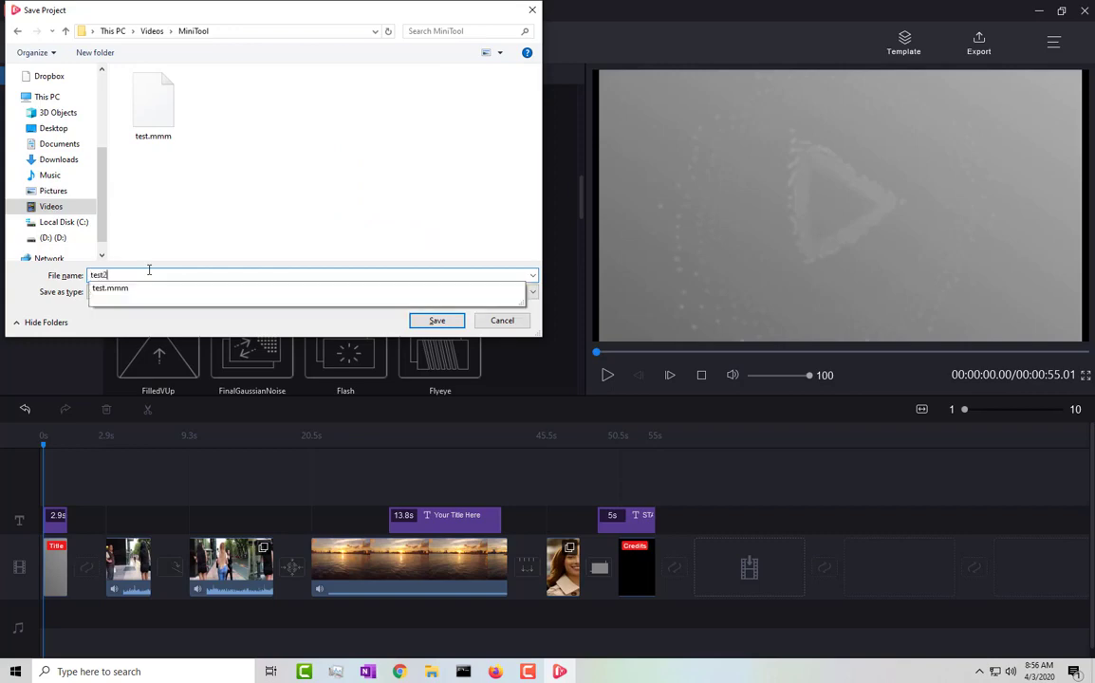
left_click(437, 320)
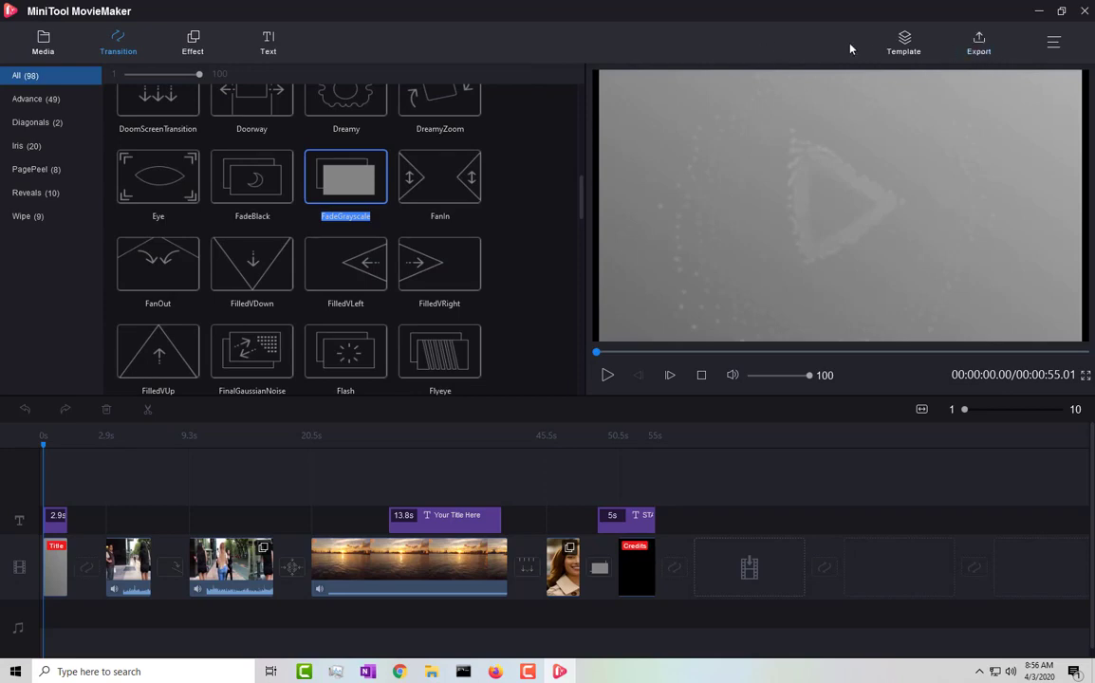
Step: Look through the available movie templates
left_click(904, 53)
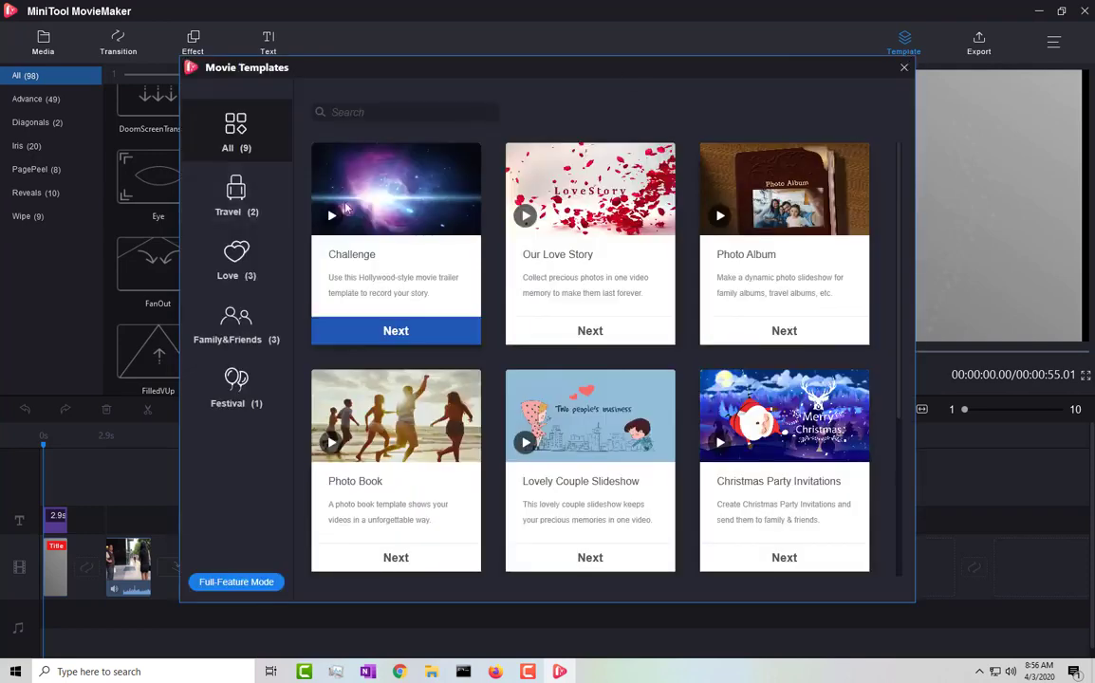
scroll(653, 271, "down", 2)
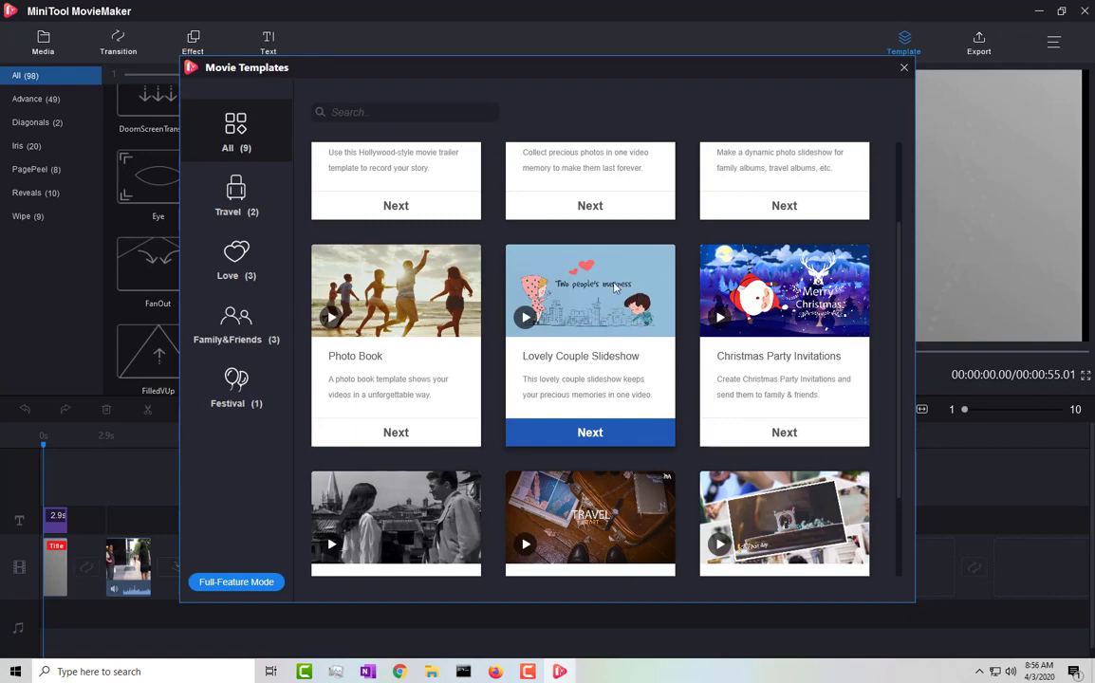
scroll(555, 261, "down", 2)
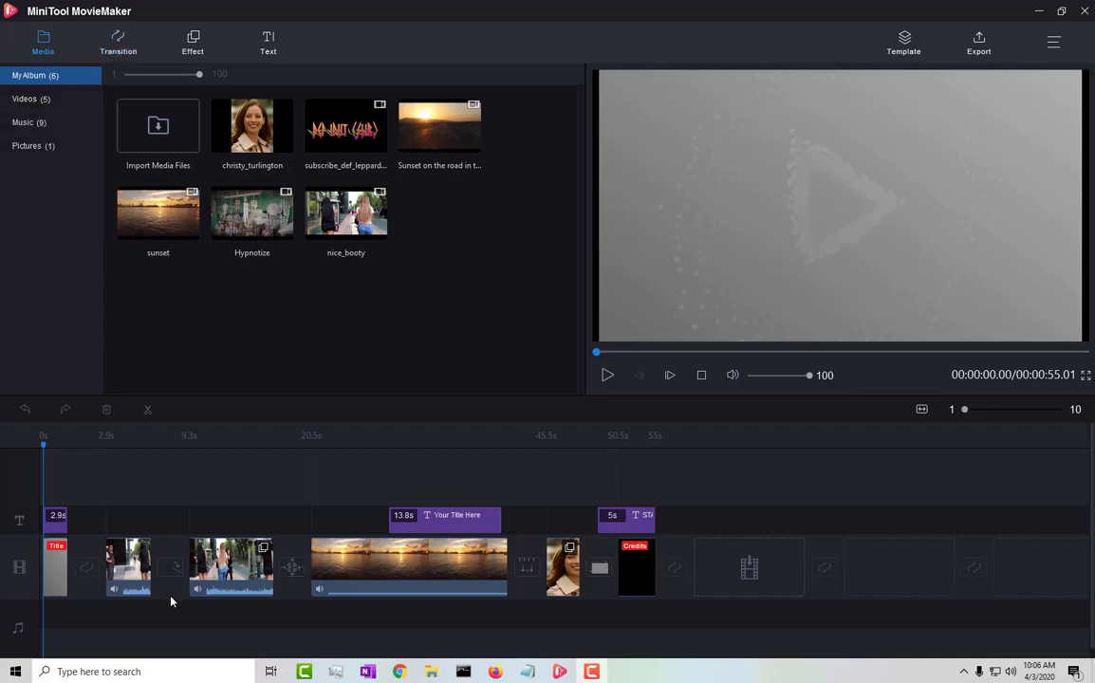
Step: Add the Controlled_Distress music to the start of the timeline's audio track
scroll(114, 624, "down", 1)
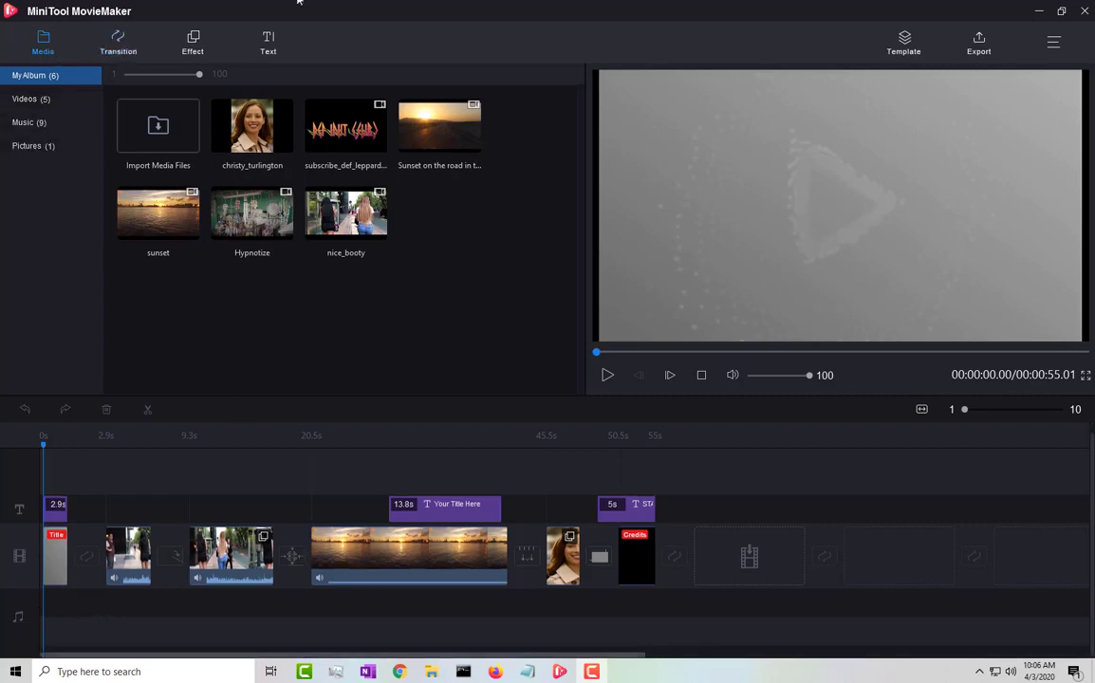
left_click(35, 122)
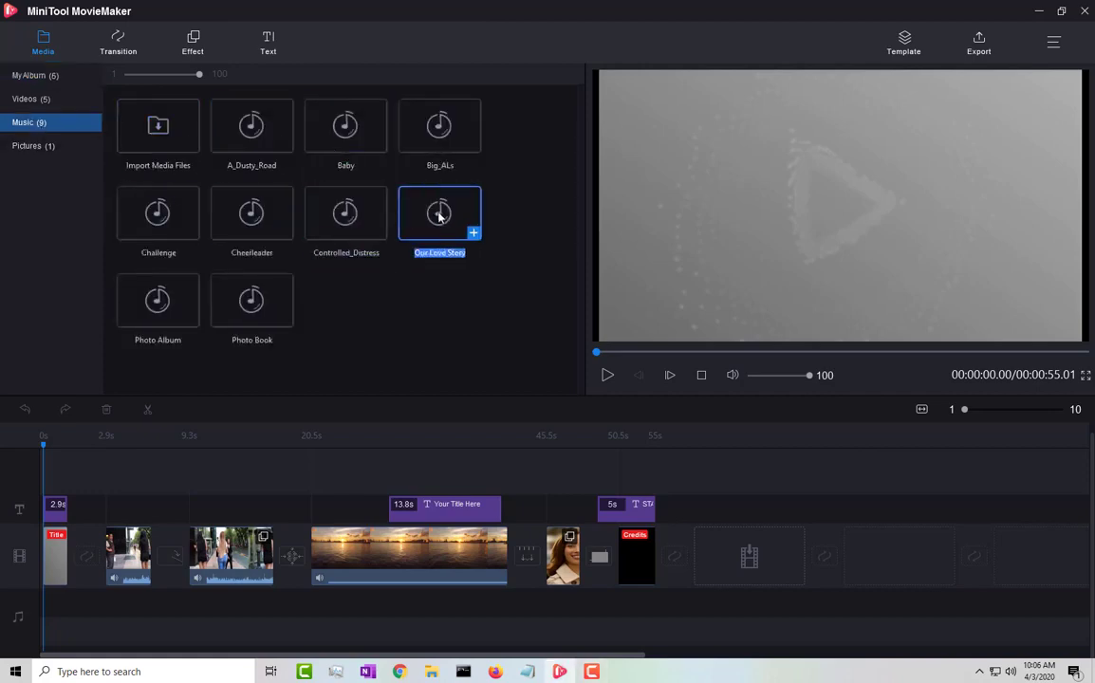
mouse_move(439, 217)
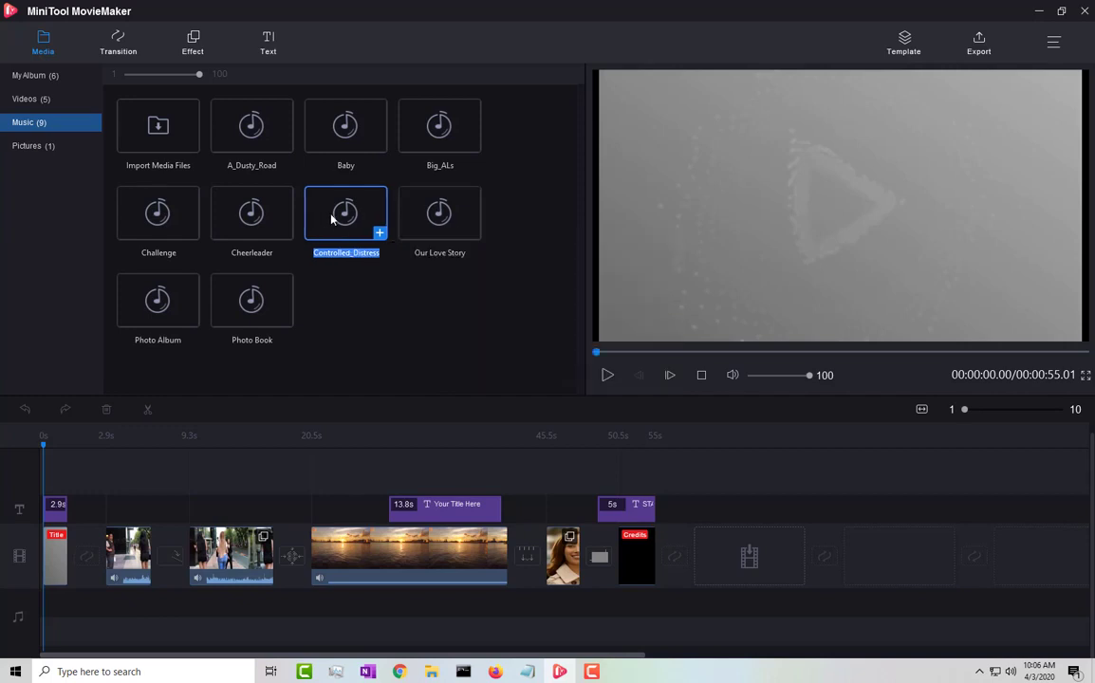
mouse_move(331, 220)
left_click_drag(344, 224, 60, 639)
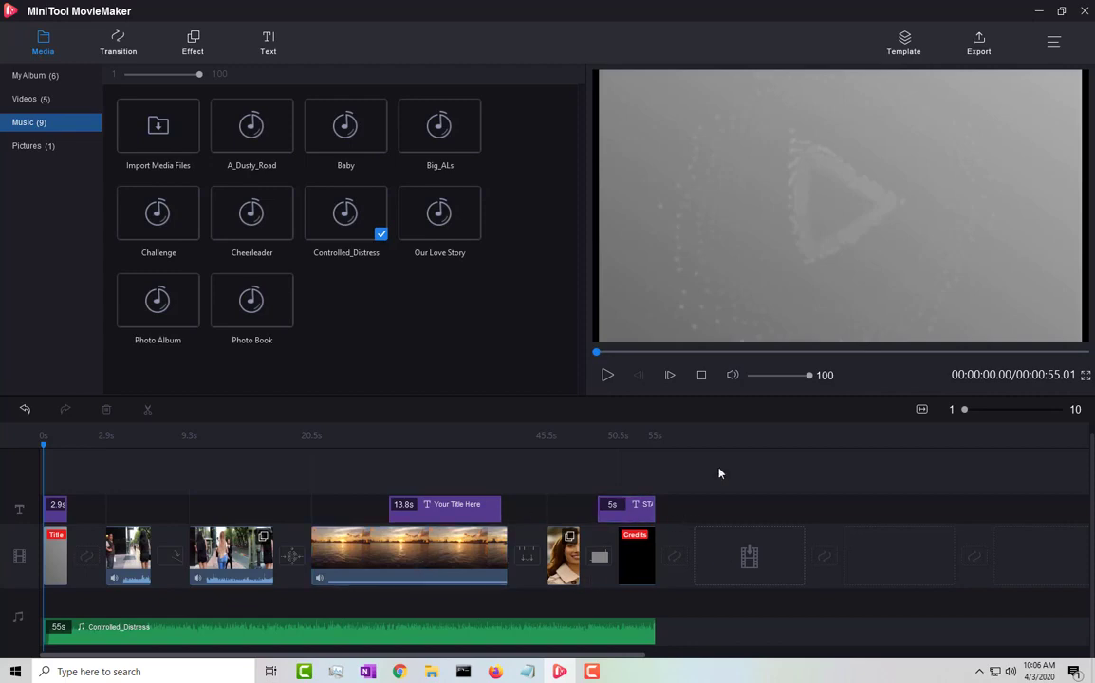
Step: Add two empty text tracks above the existing title track
scroll(285, 481, "up", 1)
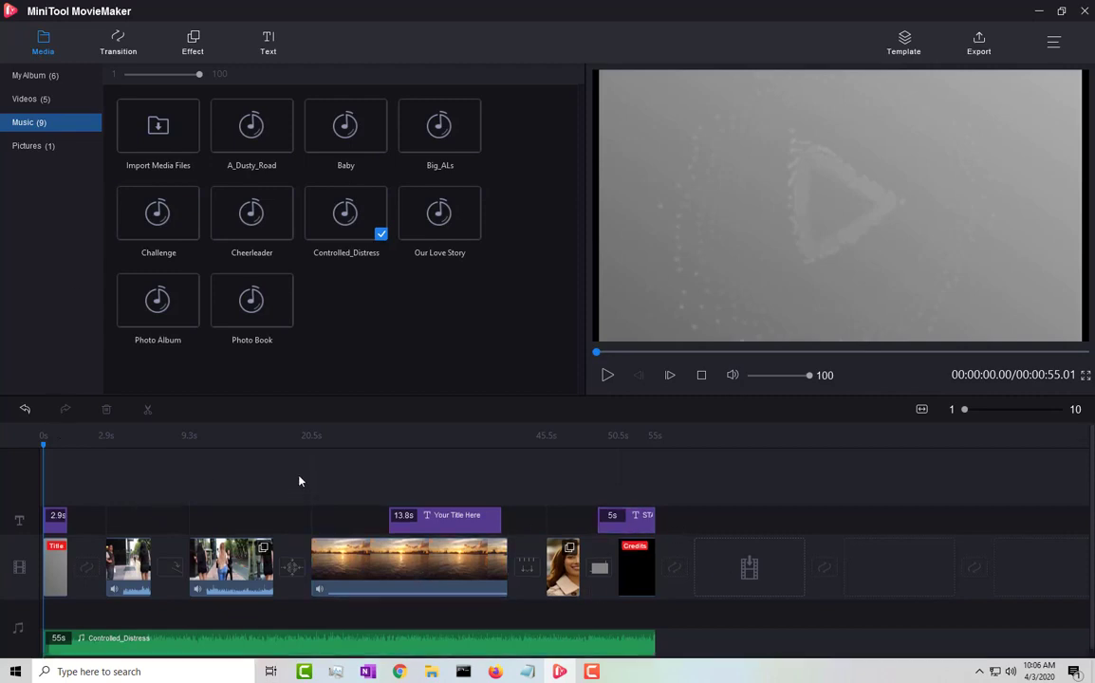
right_click(14, 472)
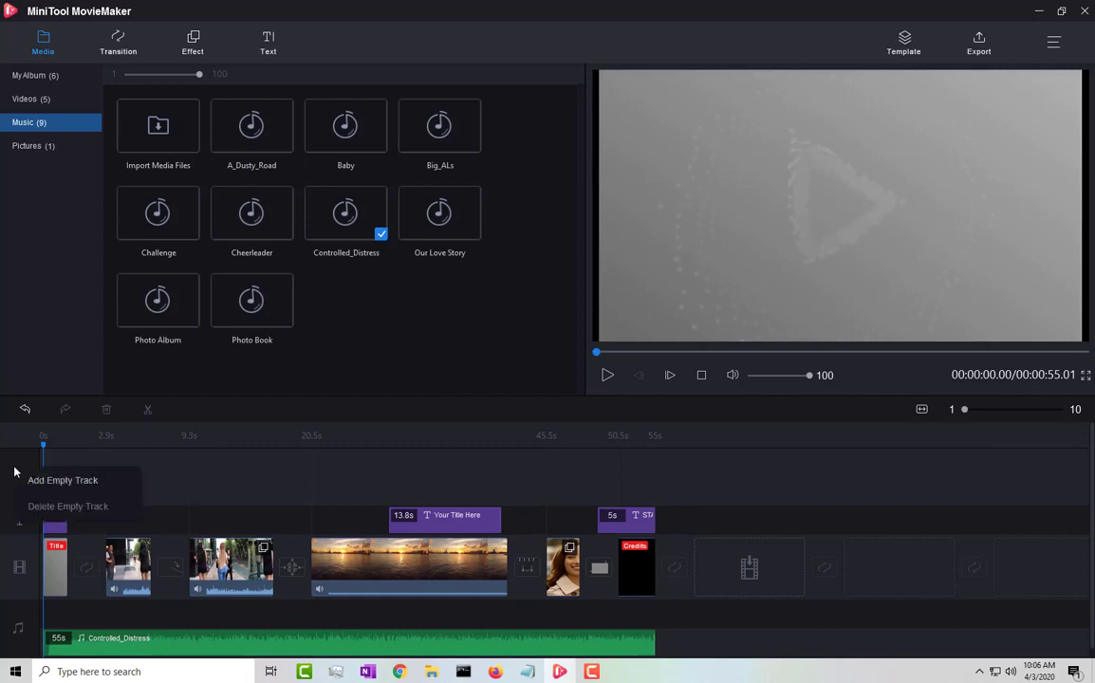
left_click(100, 482)
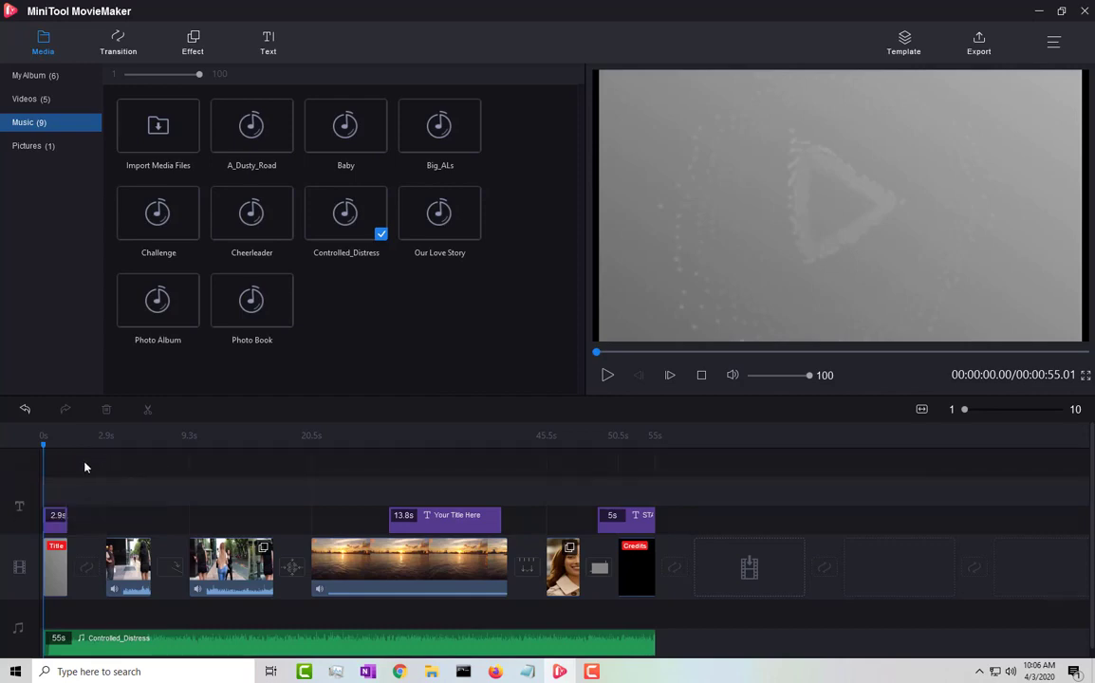
right_click(21, 466)
left_click(149, 478)
right_click(40, 467)
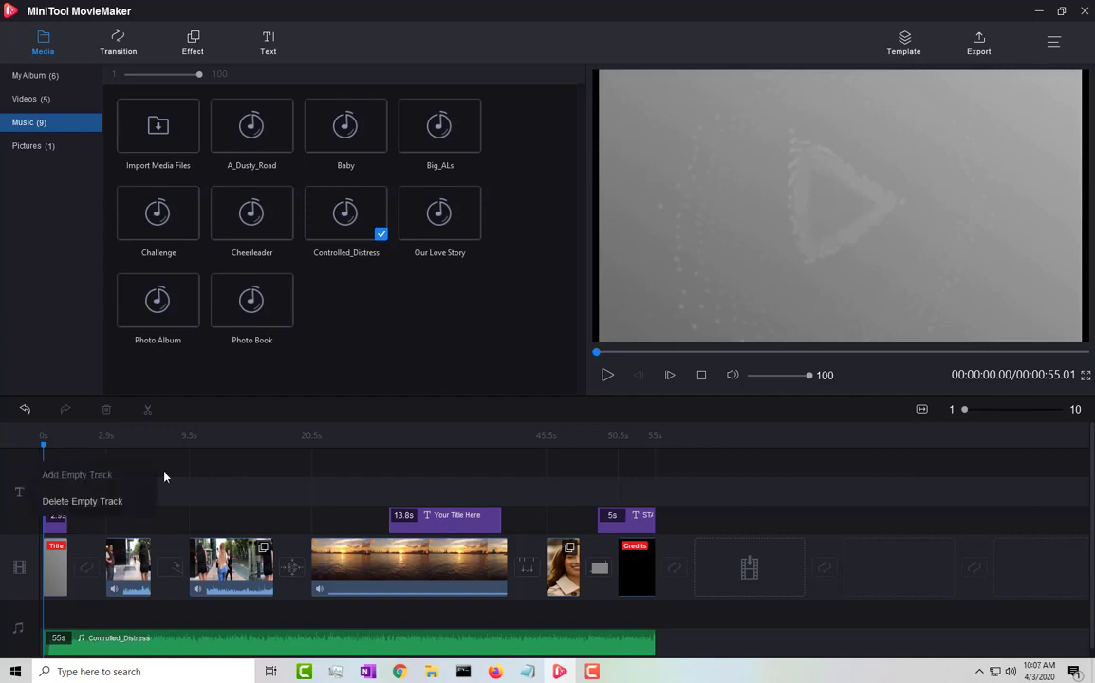
left_click(237, 475)
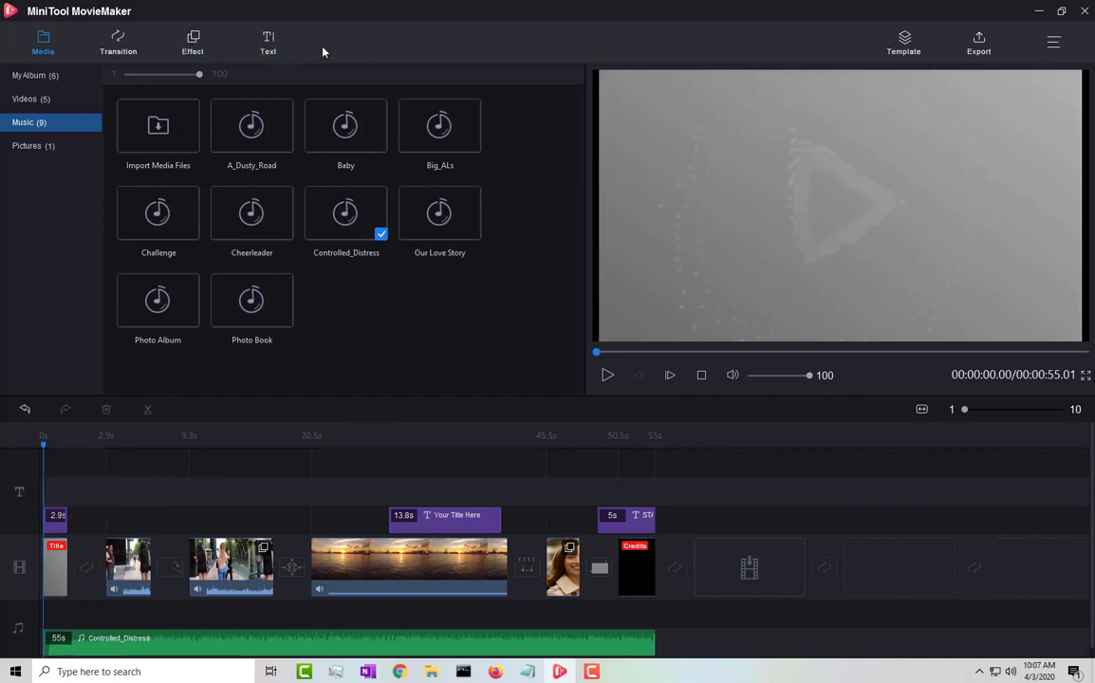
Step: Try placing Caption3 and Caption2 on the two extra text tracks above the existing titles, and undo both placements
left_click(27, 99)
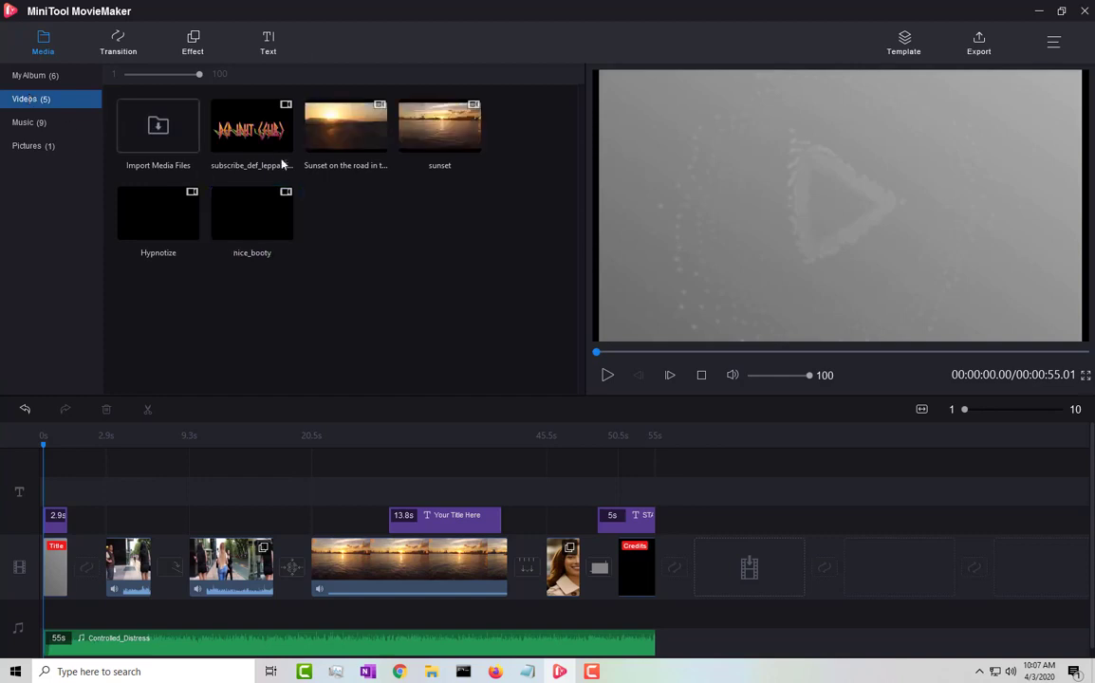
left_click(254, 138)
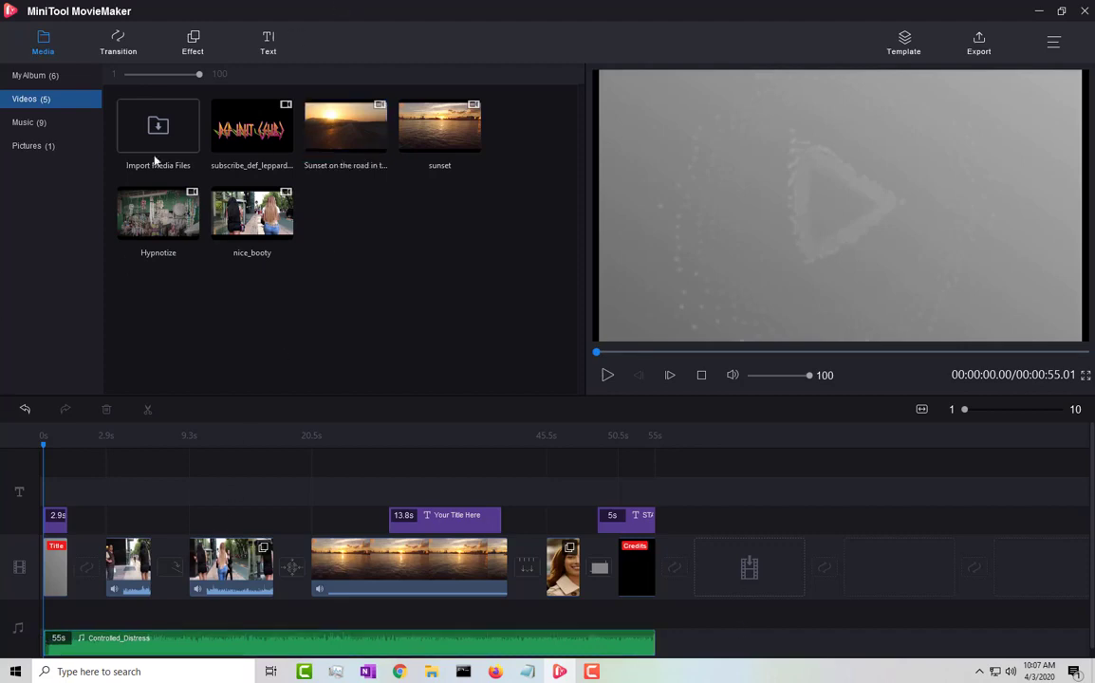
left_click(269, 43)
left_click(351, 124)
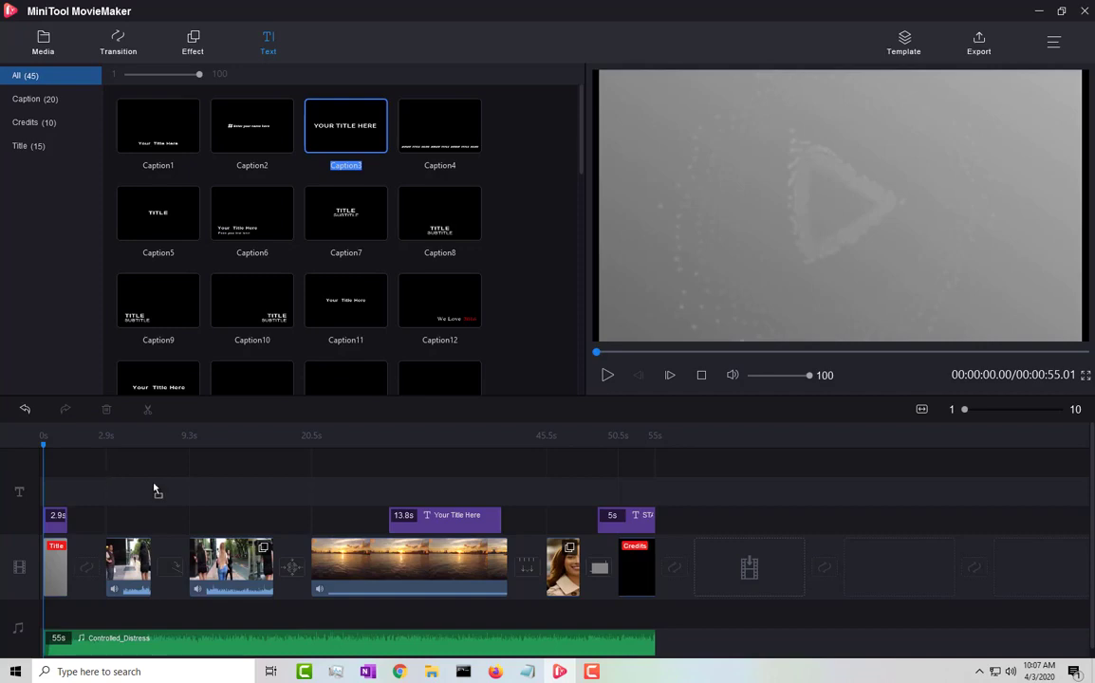
left_click_drag(157, 490, 157, 490)
left_click_drag(244, 122, 298, 457)
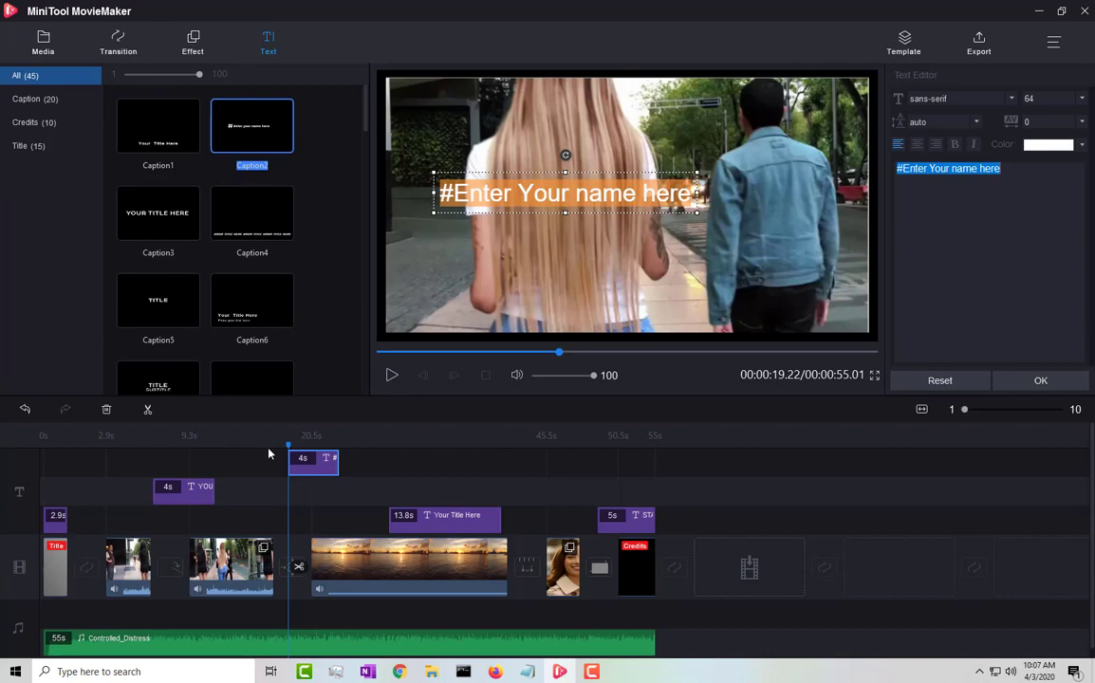
left_click(25, 409)
left_click(25, 409)
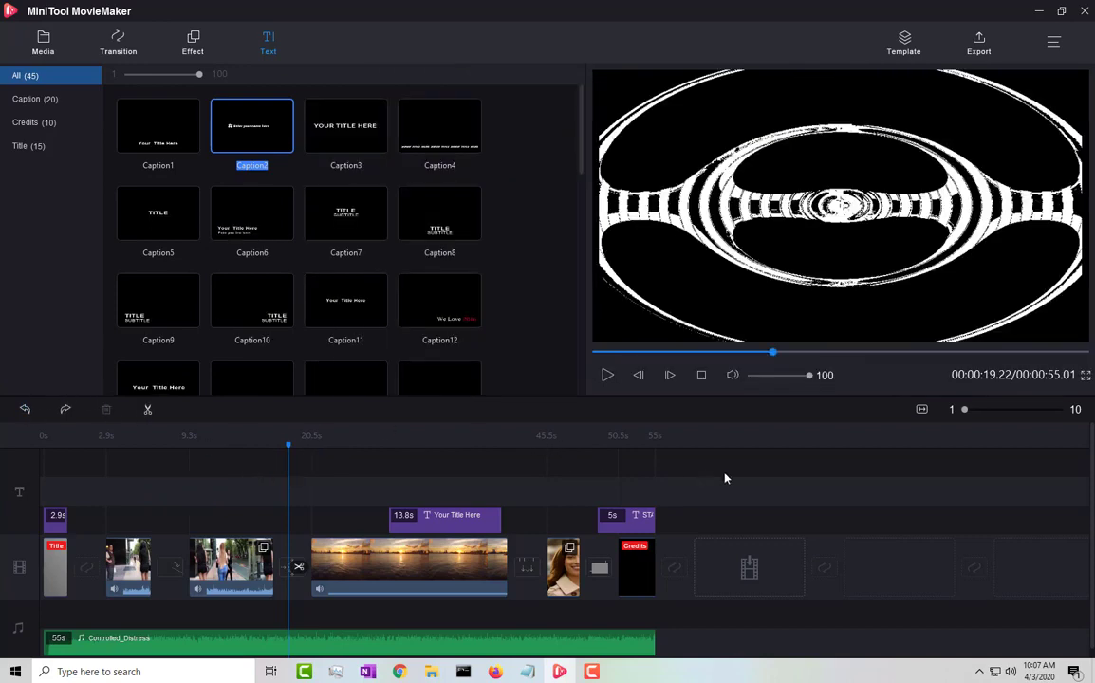
Step: Set the Controlled_Distress music's fade-in to 1 s, adjust its fade-out and lower its volume, and preview the timeline
right_click(394, 644)
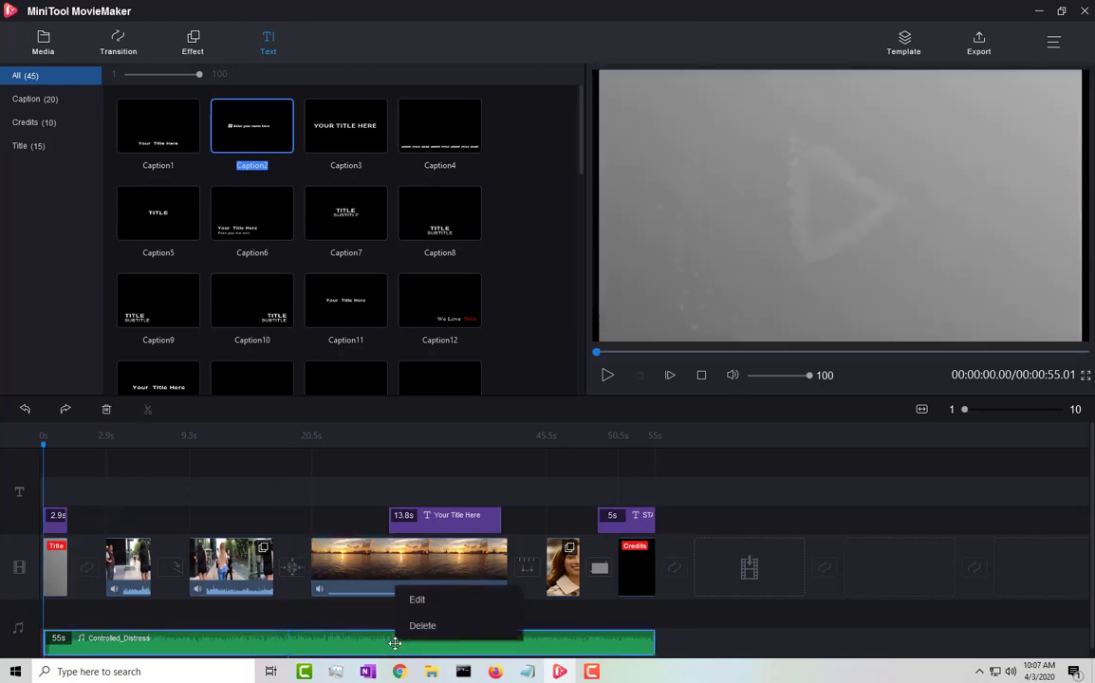
left_click(417, 600)
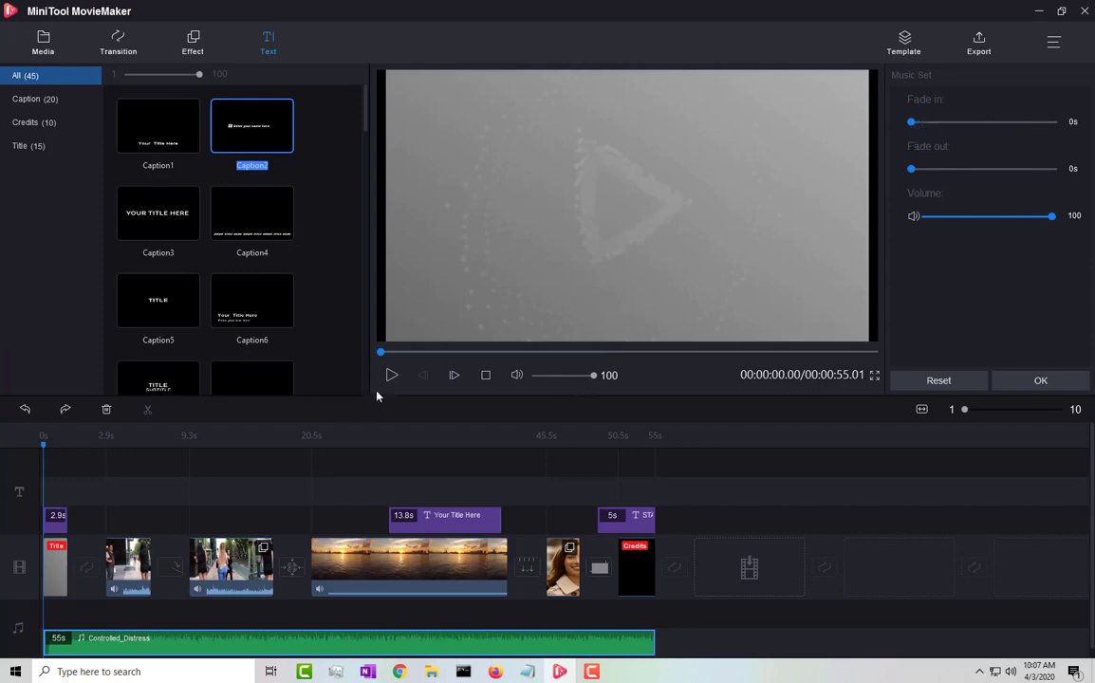
left_click(927, 123)
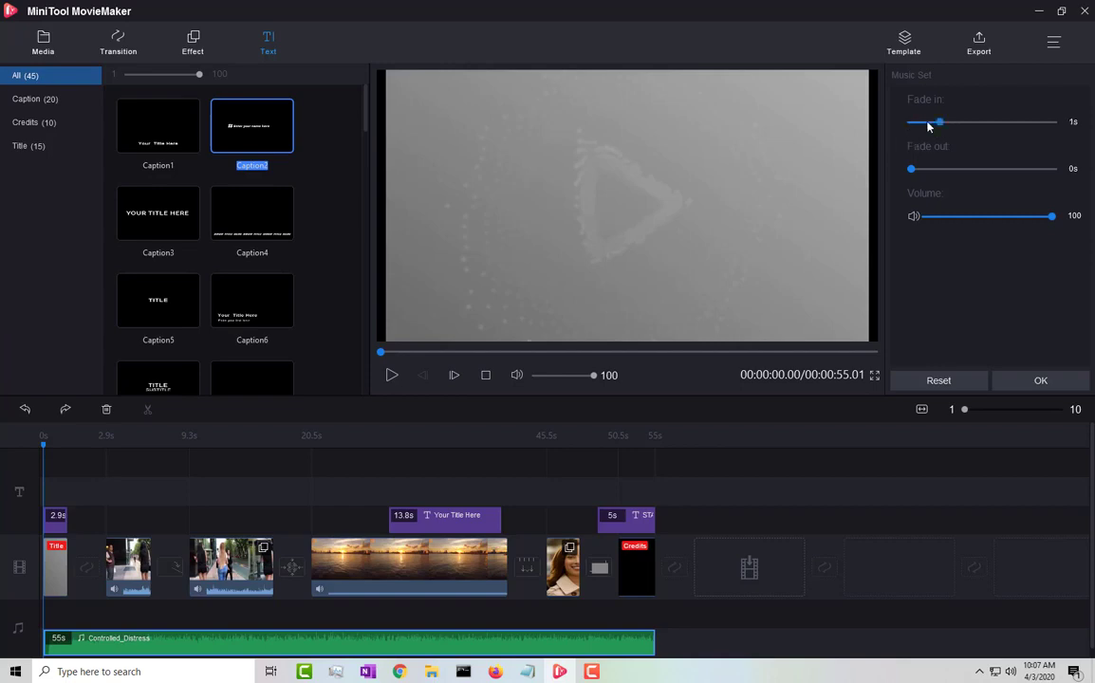
left_click(938, 169)
left_click(927, 170)
left_click_drag(929, 174, 920, 171)
left_click_drag(1052, 217, 937, 227)
left_click(1040, 382)
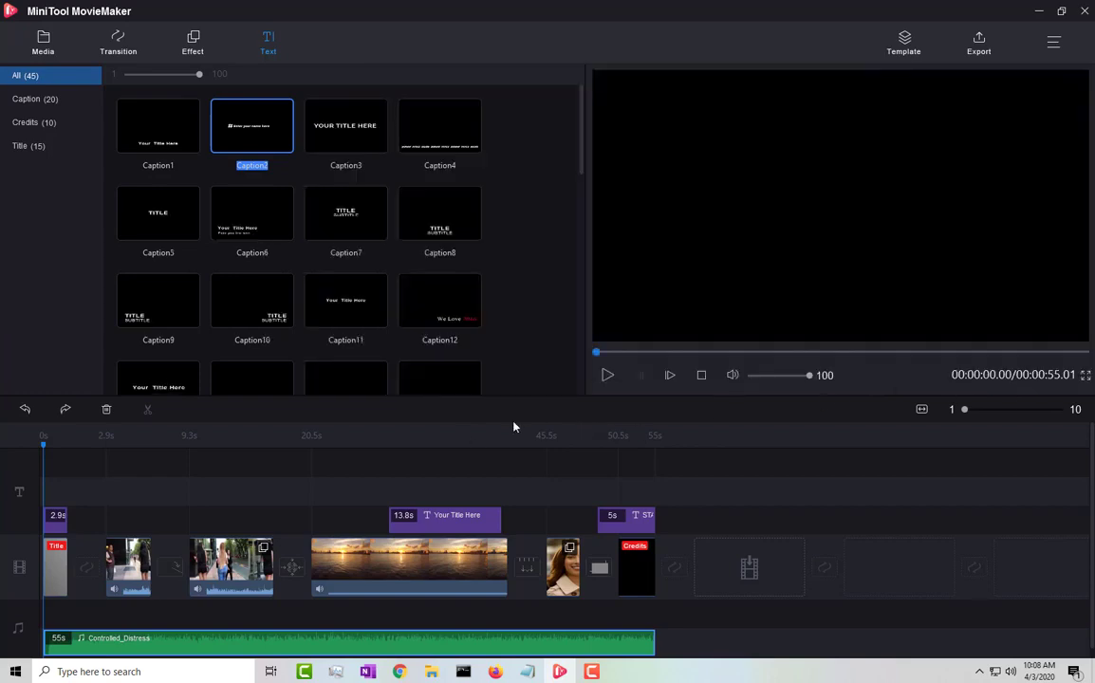
left_click(608, 375)
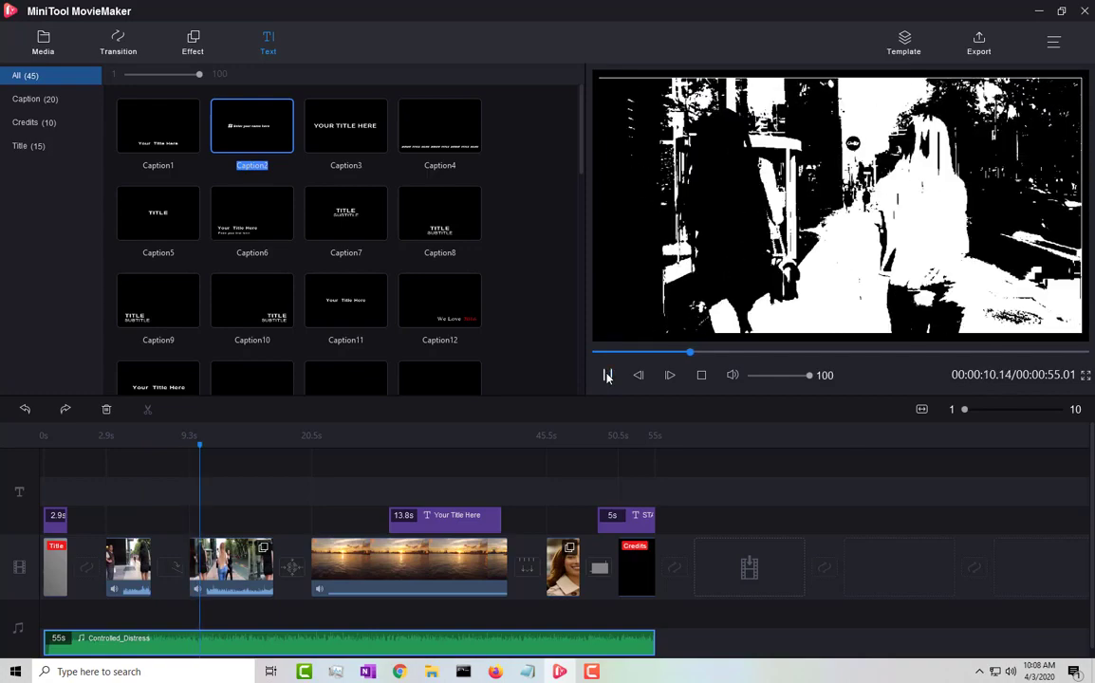
left_click(607, 377)
Step: Look through the caption, credits and title presets in the text library
scroll(576, 154, "down", 2)
scroll(574, 136, "up", 2)
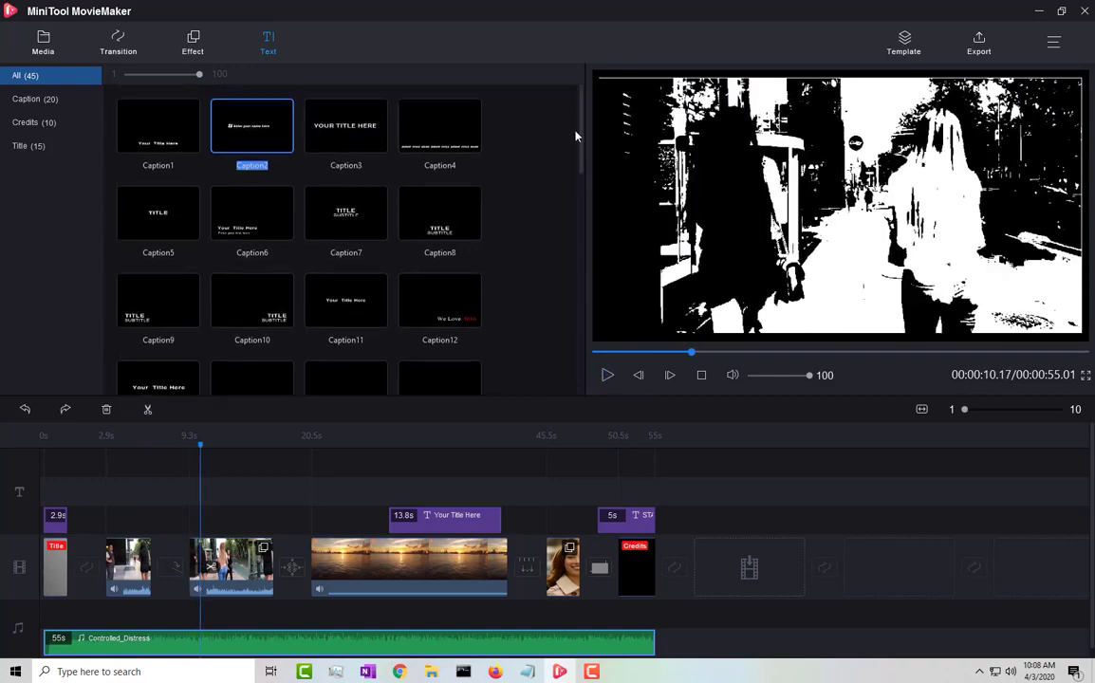
scroll(576, 140, "down", 3)
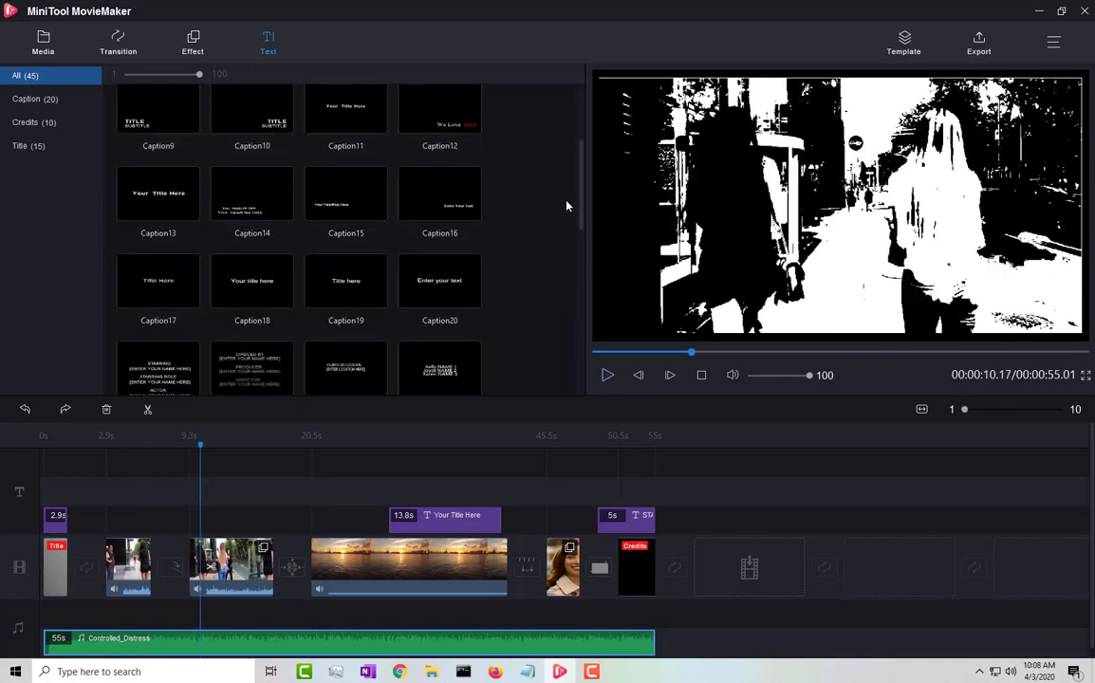
scroll(566, 206, "down", 4)
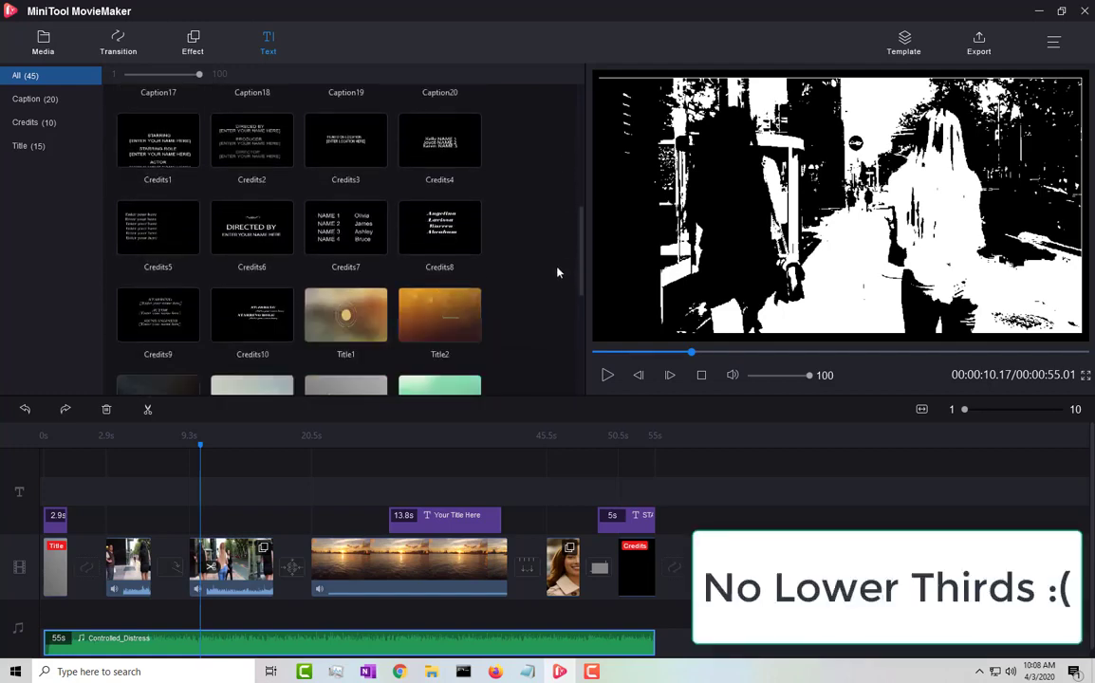
scroll(558, 284, "down", 2)
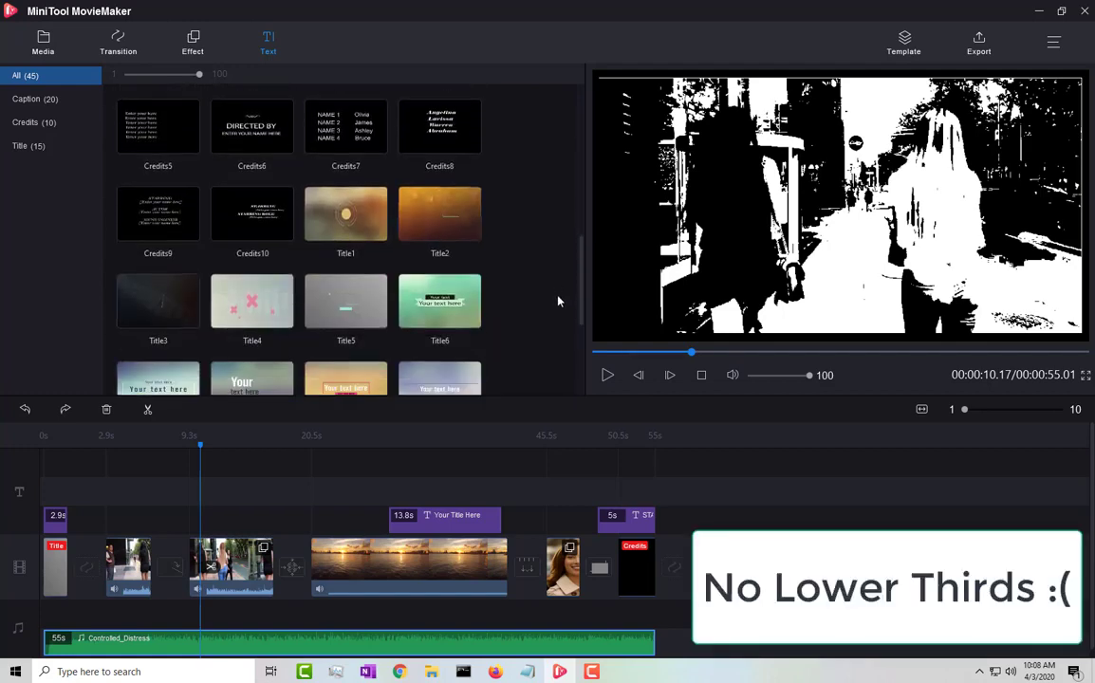
scroll(560, 307, "down", 3)
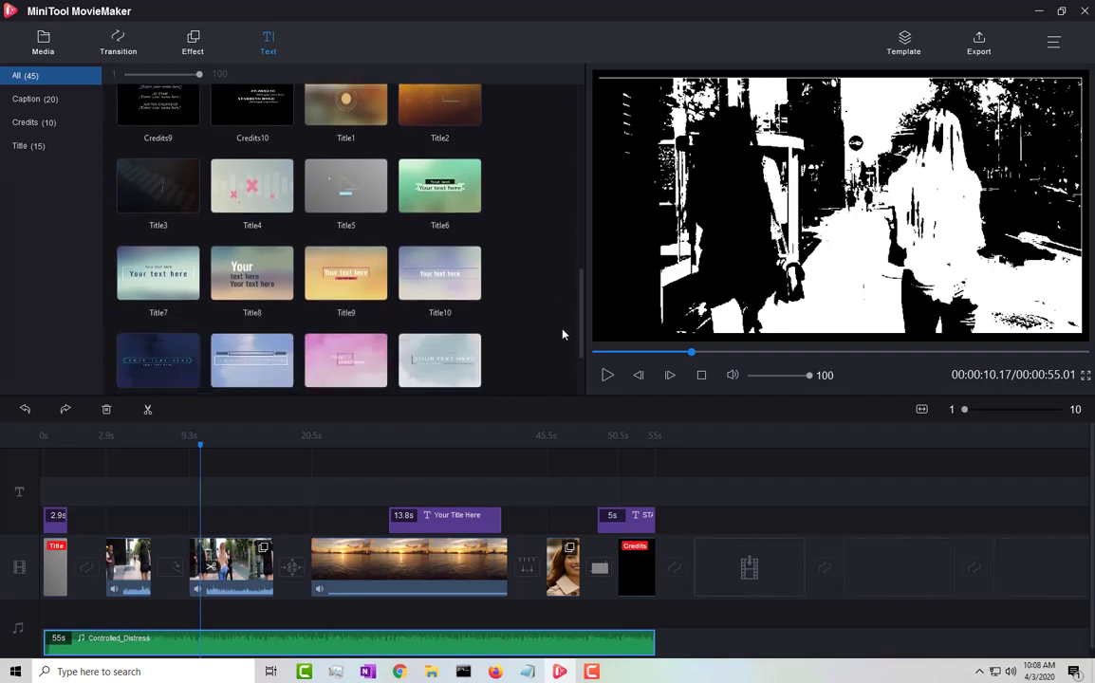
scroll(562, 337, "down", 2)
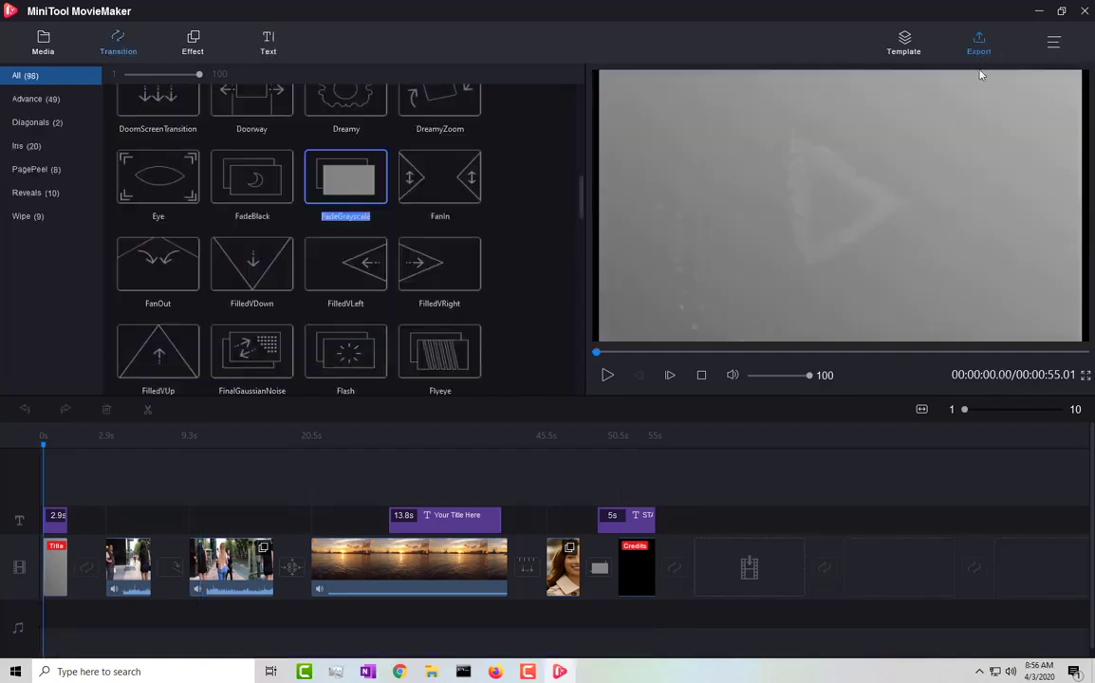
Step: Start a PC export named tets_movie, check the available output formats while keeping MP4, and preview the movie's opening
left_click(978, 45)
left_click(786, 170)
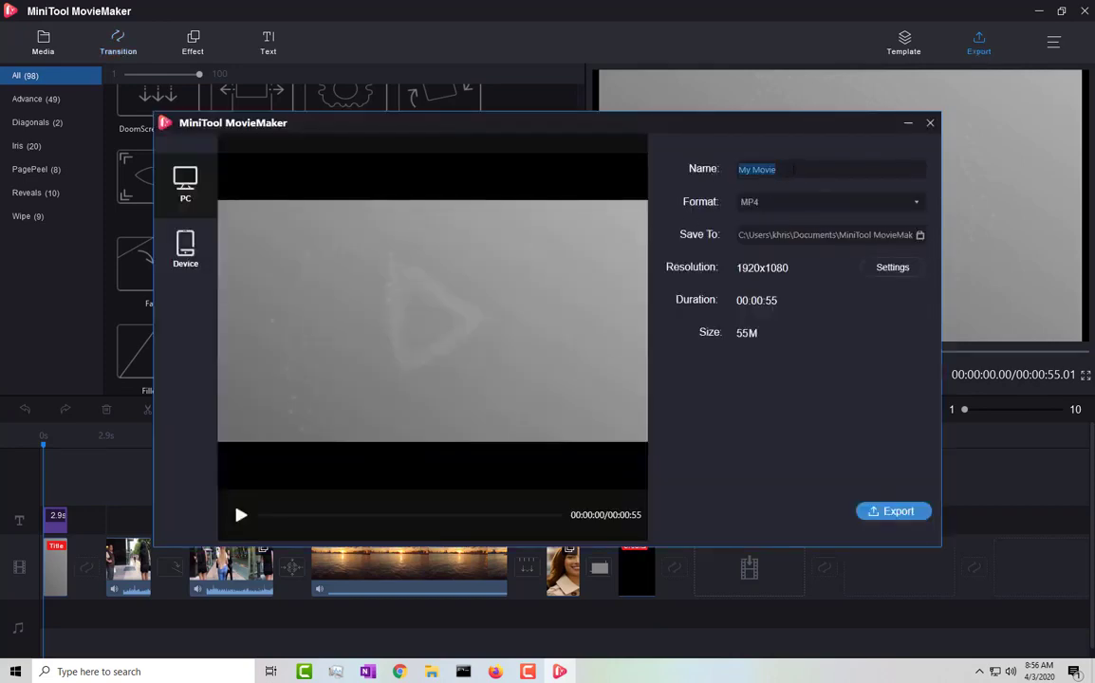
type("tets_movie")
left_click(916, 205)
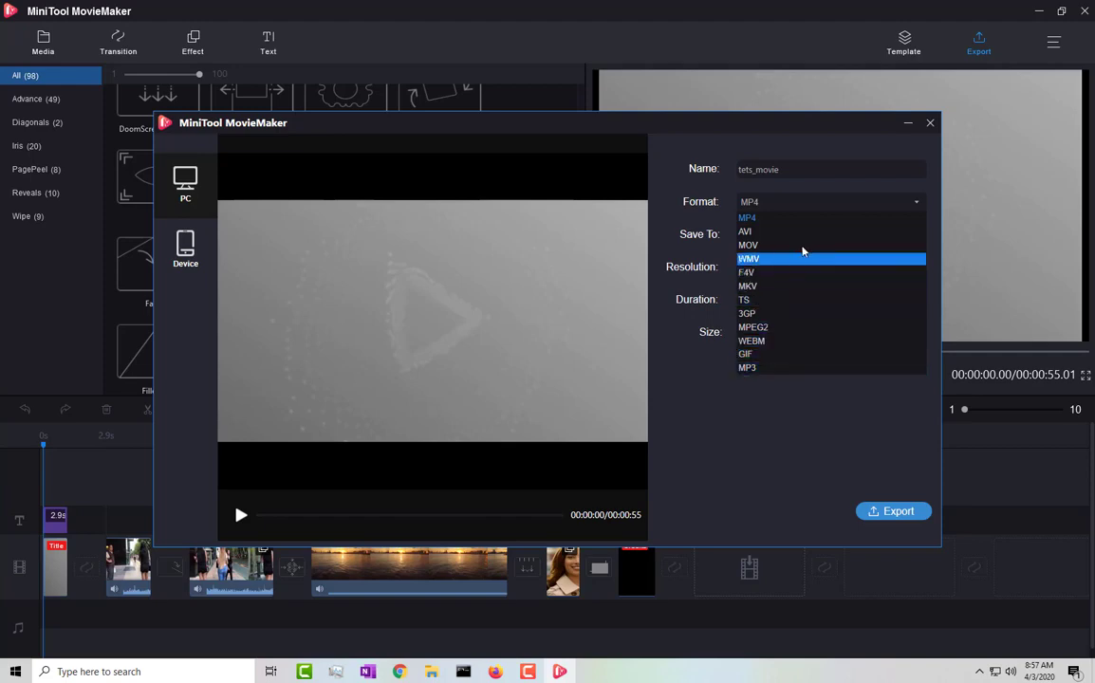
left_click(744, 466)
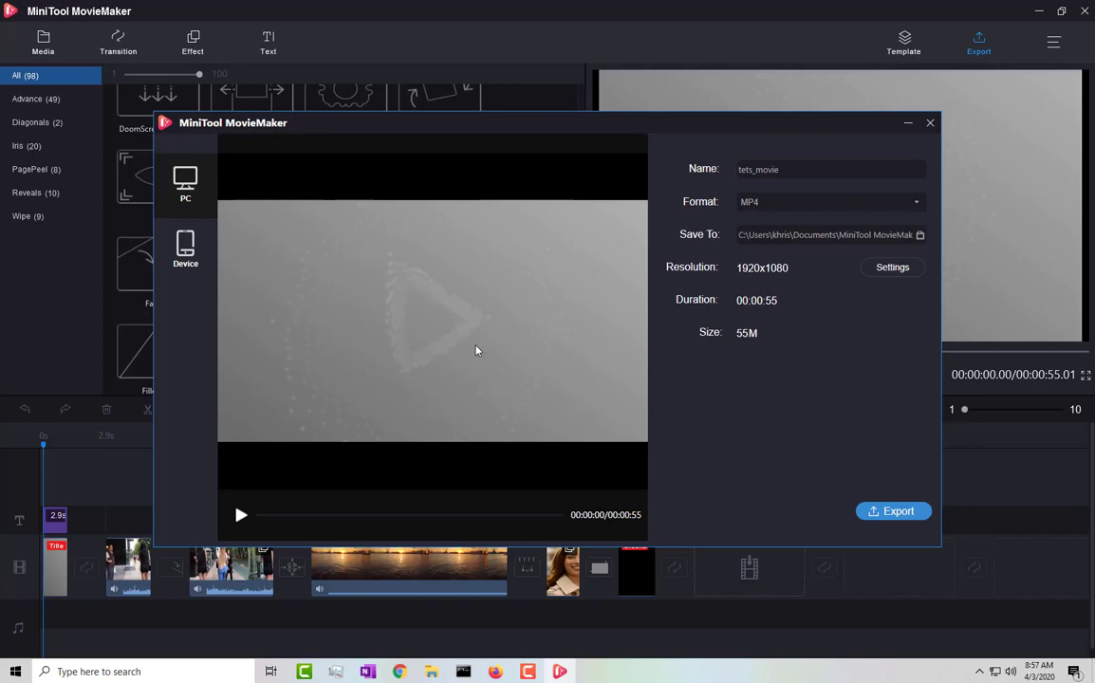
left_click(240, 515)
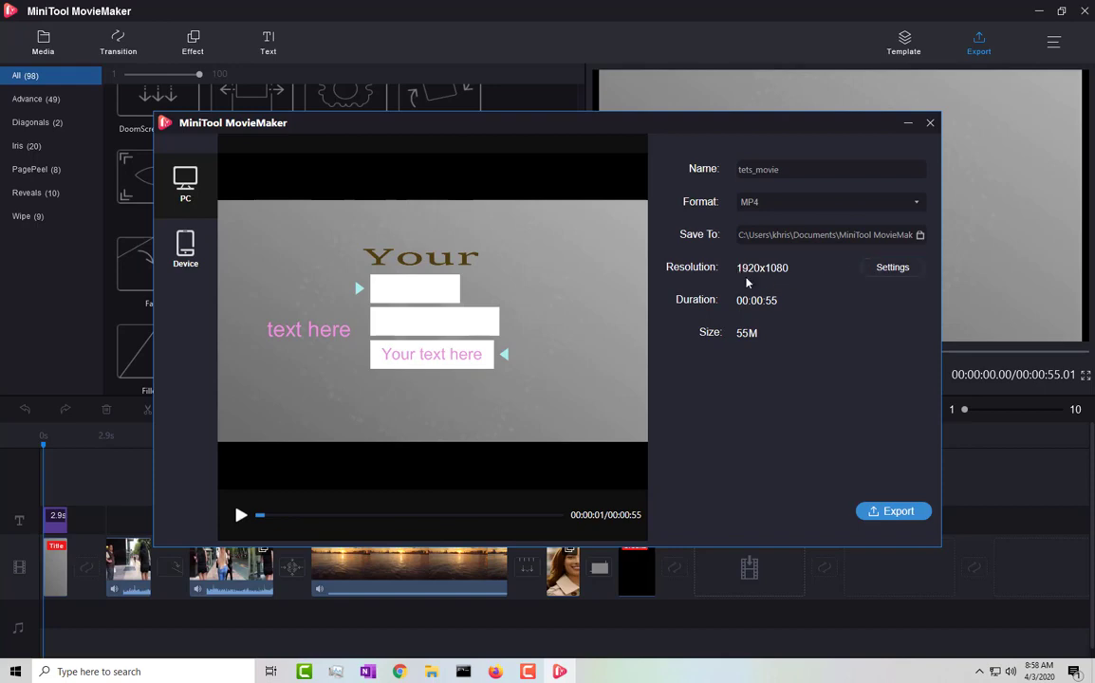
Step: Review the export settings for encoder, resolution and bit rate, keeping Better quality, libx264, 1920x1080 and 8000
left_click(893, 269)
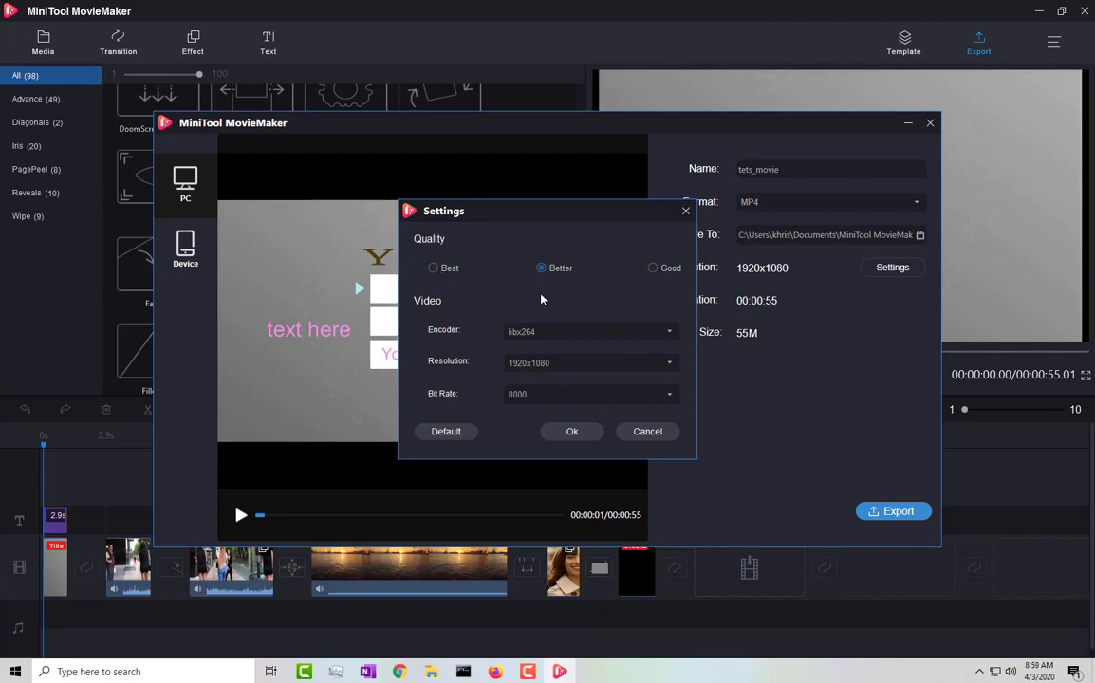
left_click(654, 337)
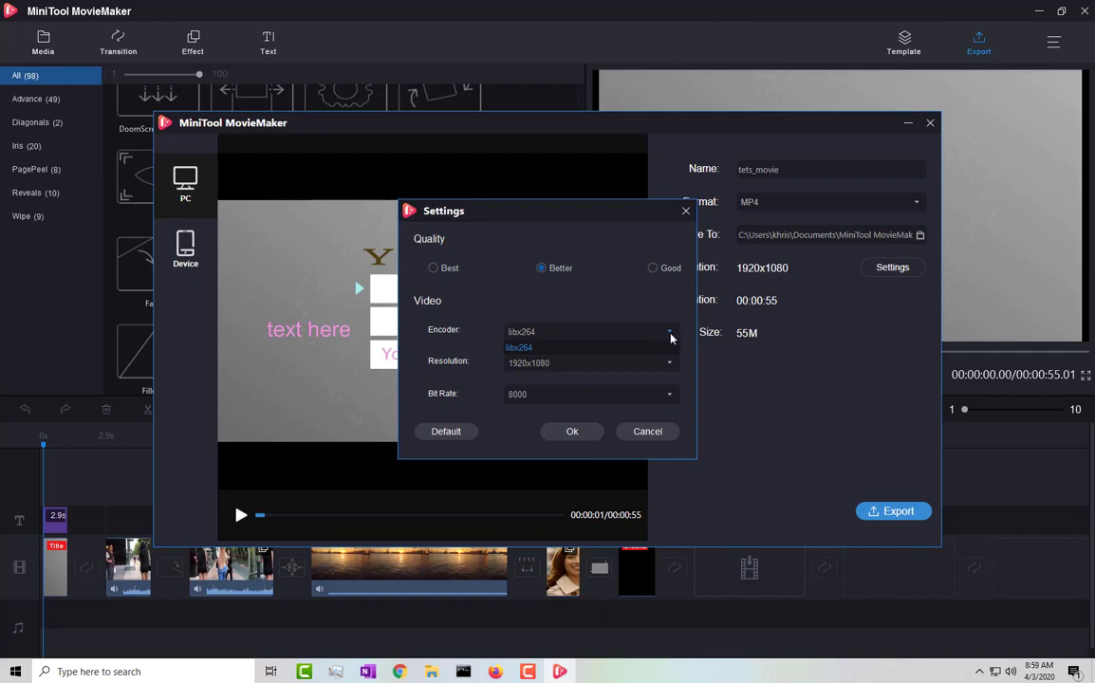
left_click(612, 337)
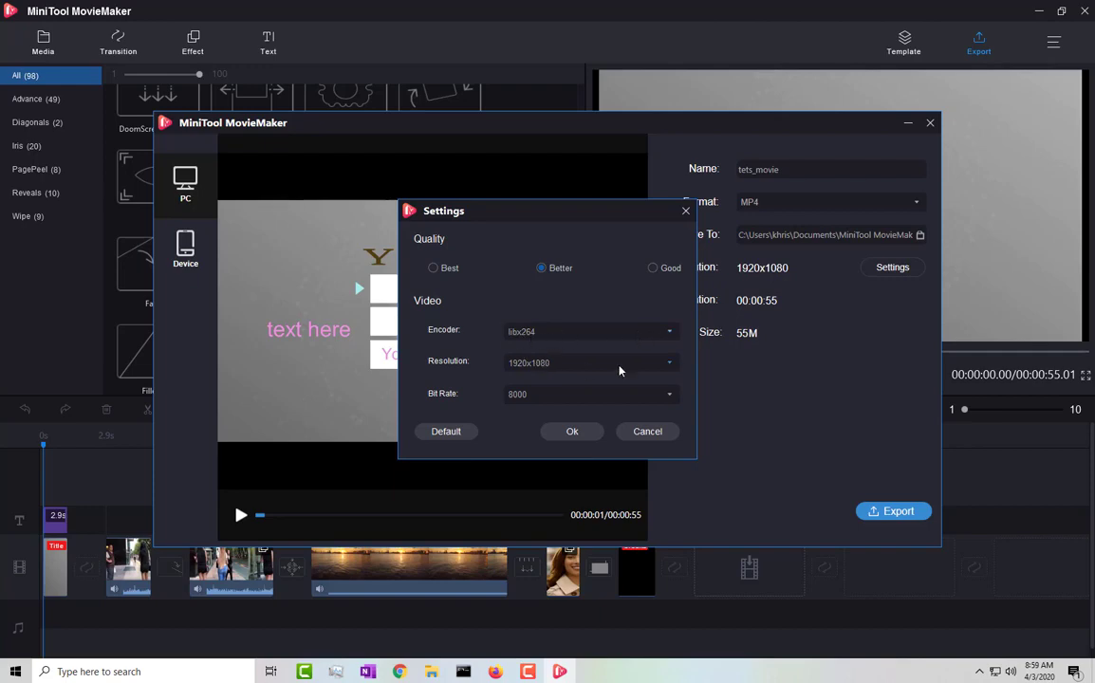
left_click(670, 369)
left_click(670, 369)
left_click(670, 369)
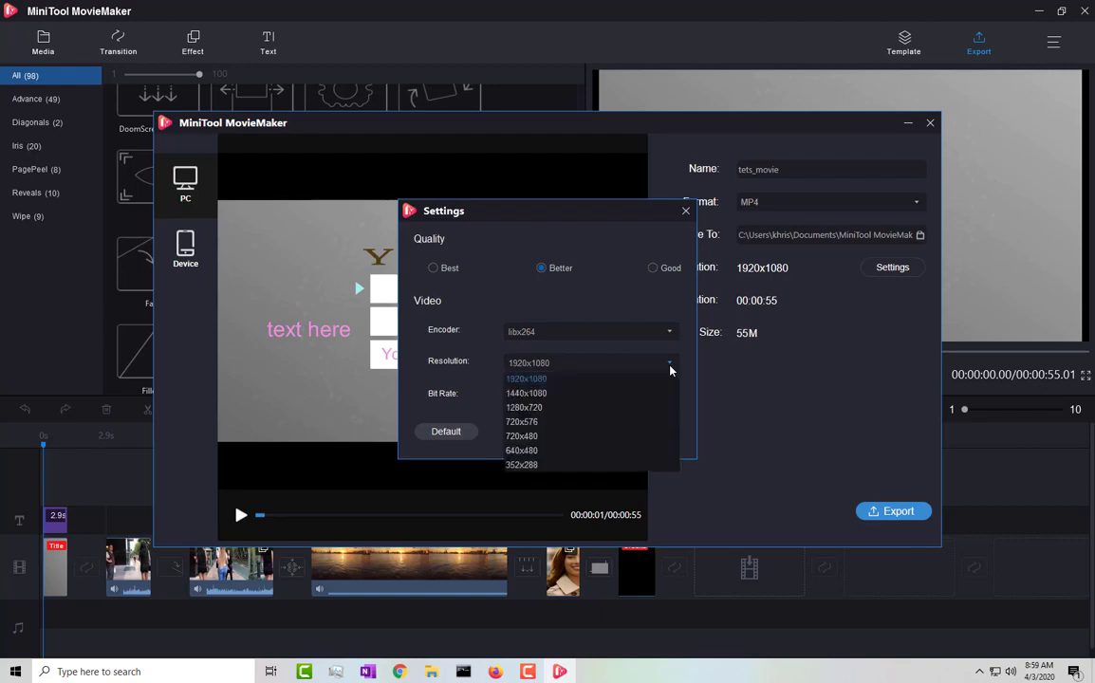
left_click(670, 369)
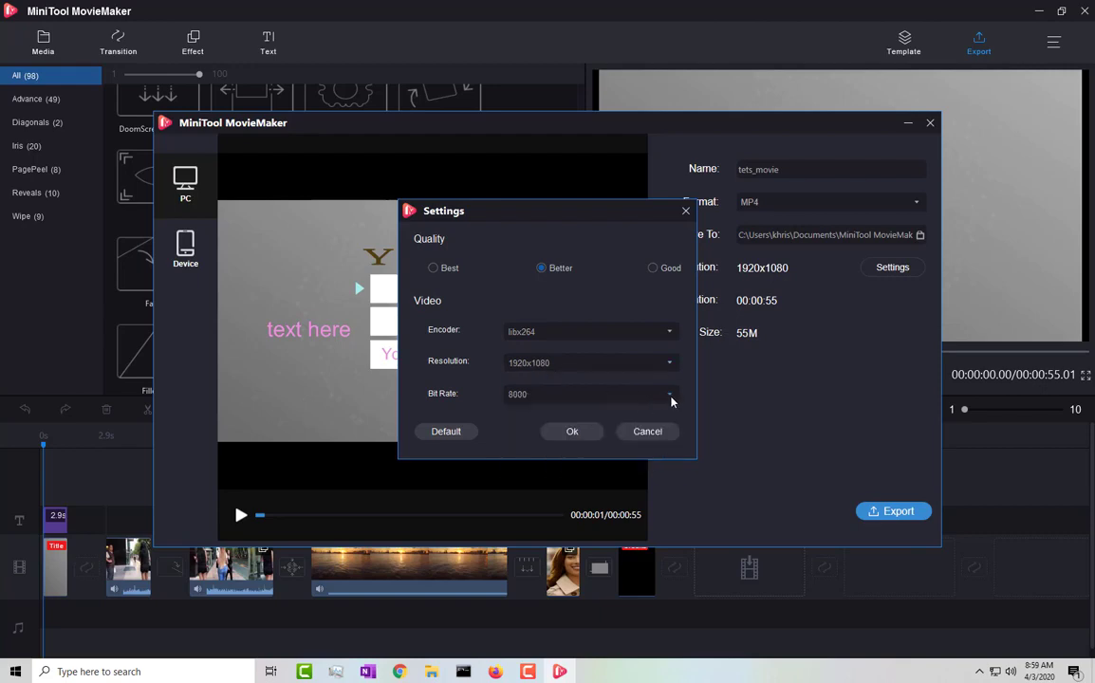
left_click(670, 397)
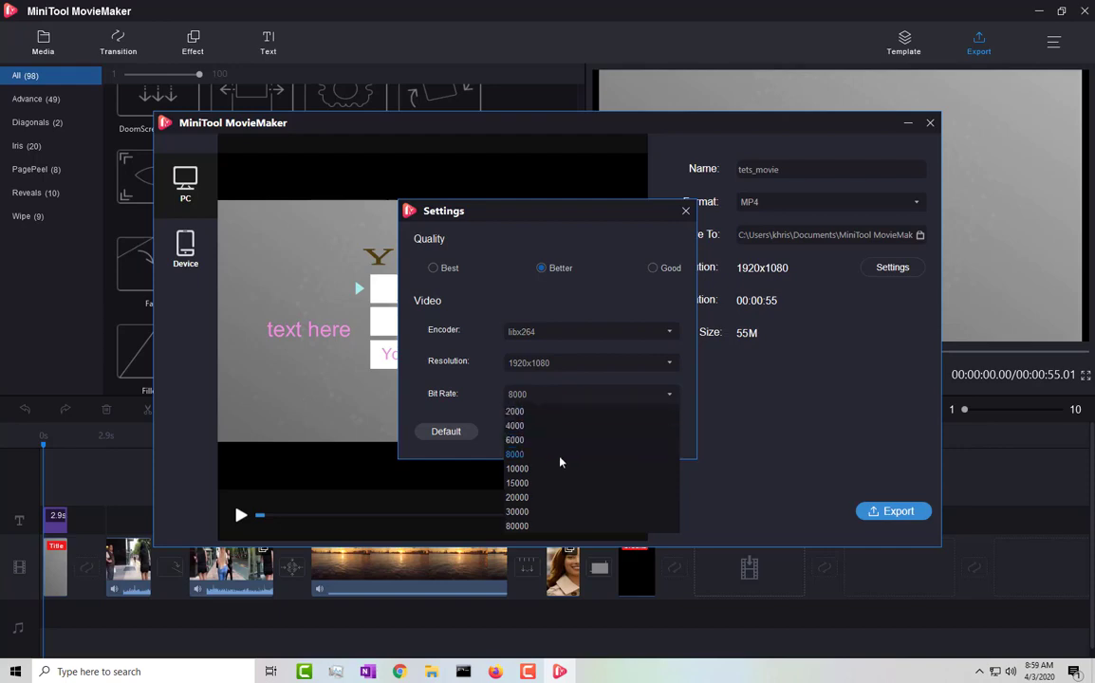
left_click(622, 252)
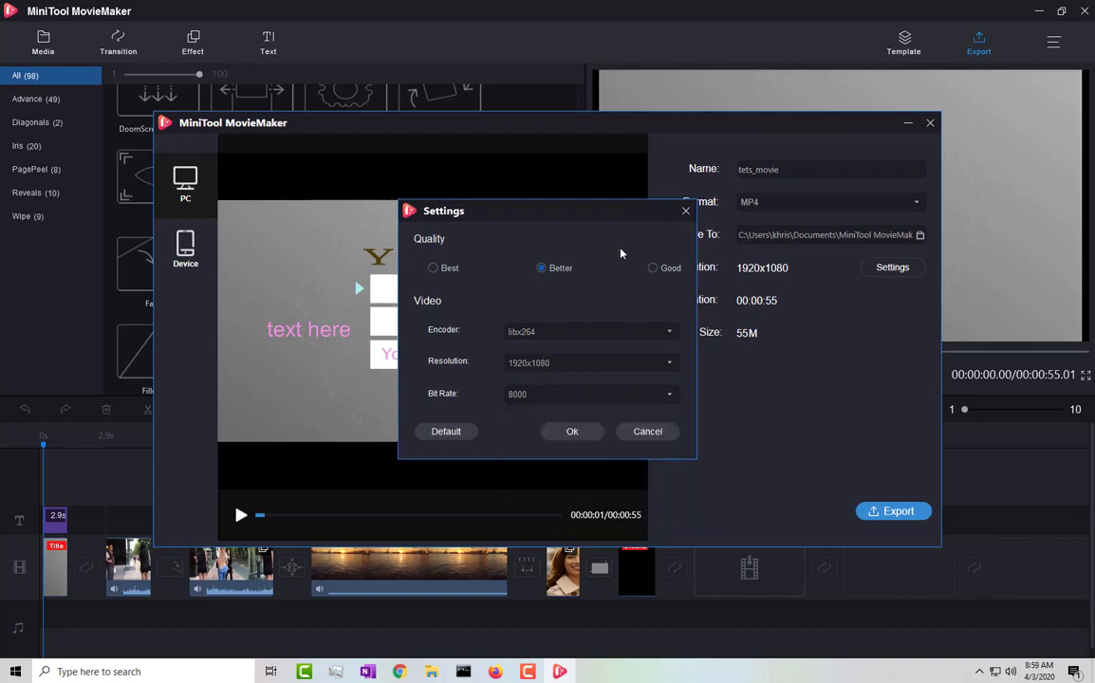
left_click(570, 435)
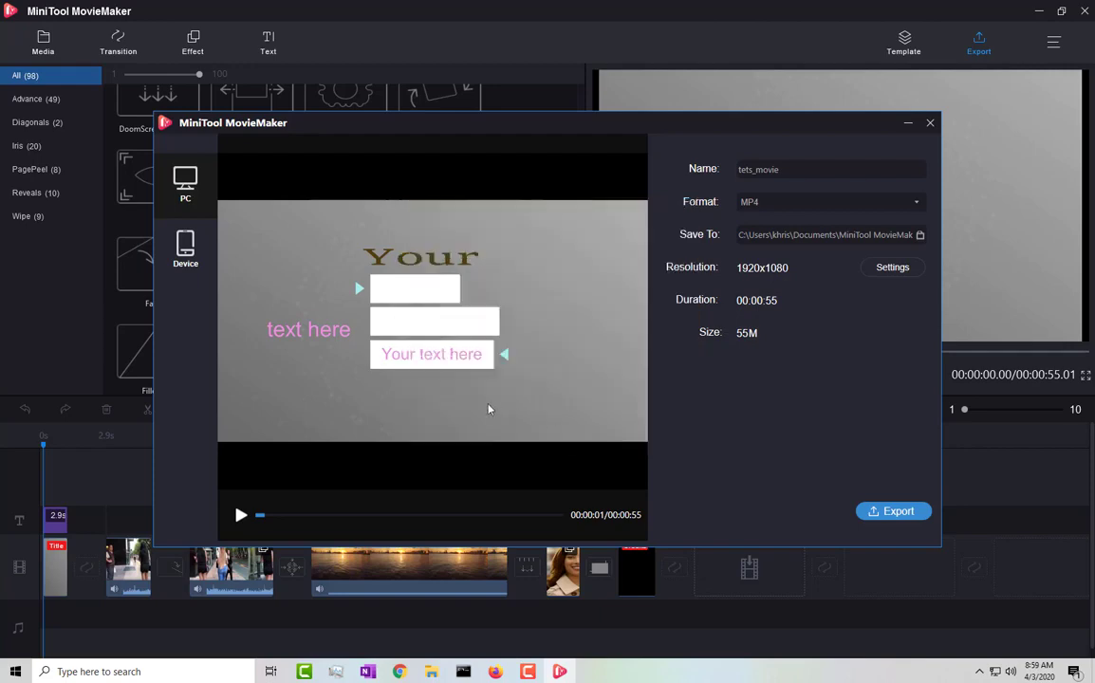
Step: Export the movie and open the folder that contains the finished file
left_click(875, 513)
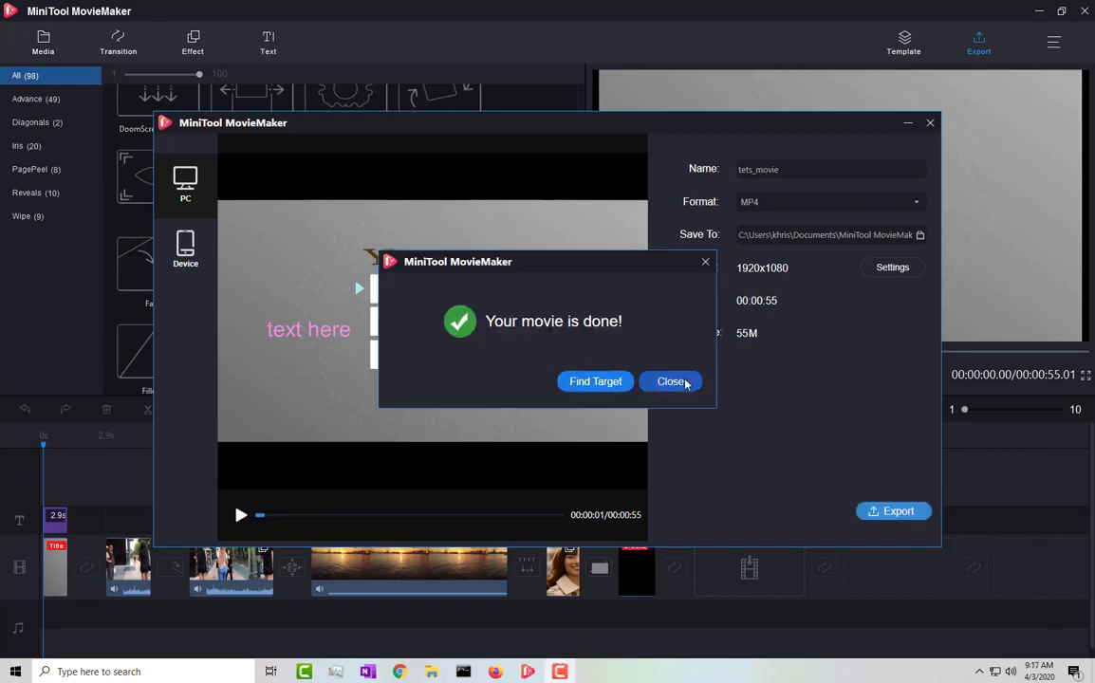
left_click(587, 383)
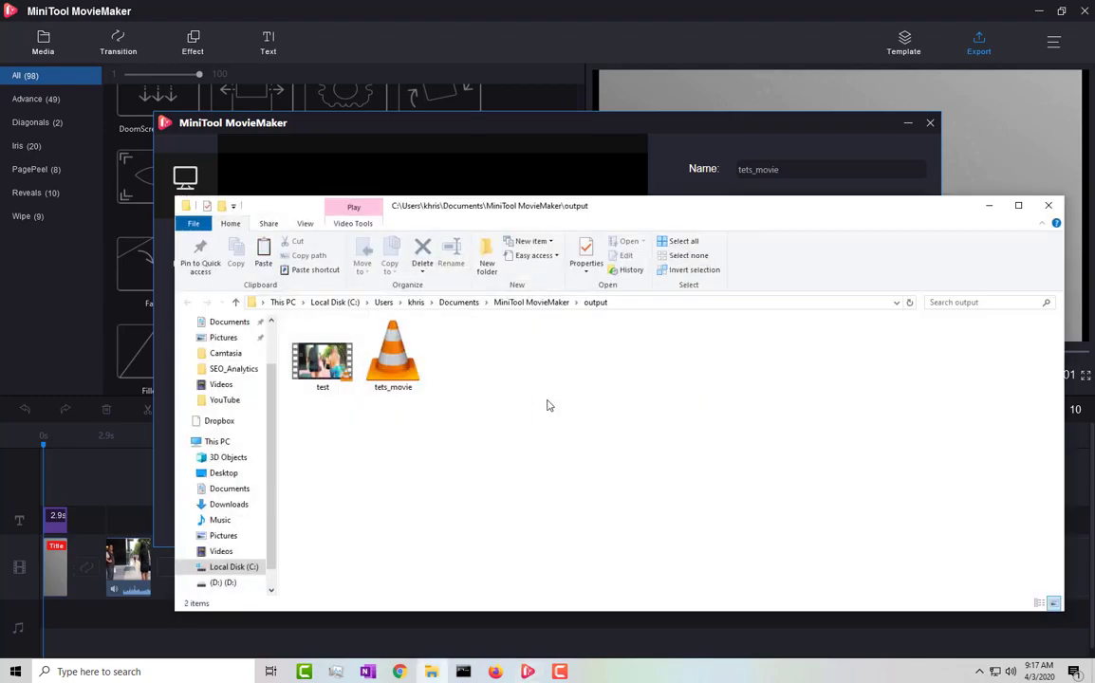
Step: Play the exported tets_movie file in VLC media player and close the player
left_click(407, 377)
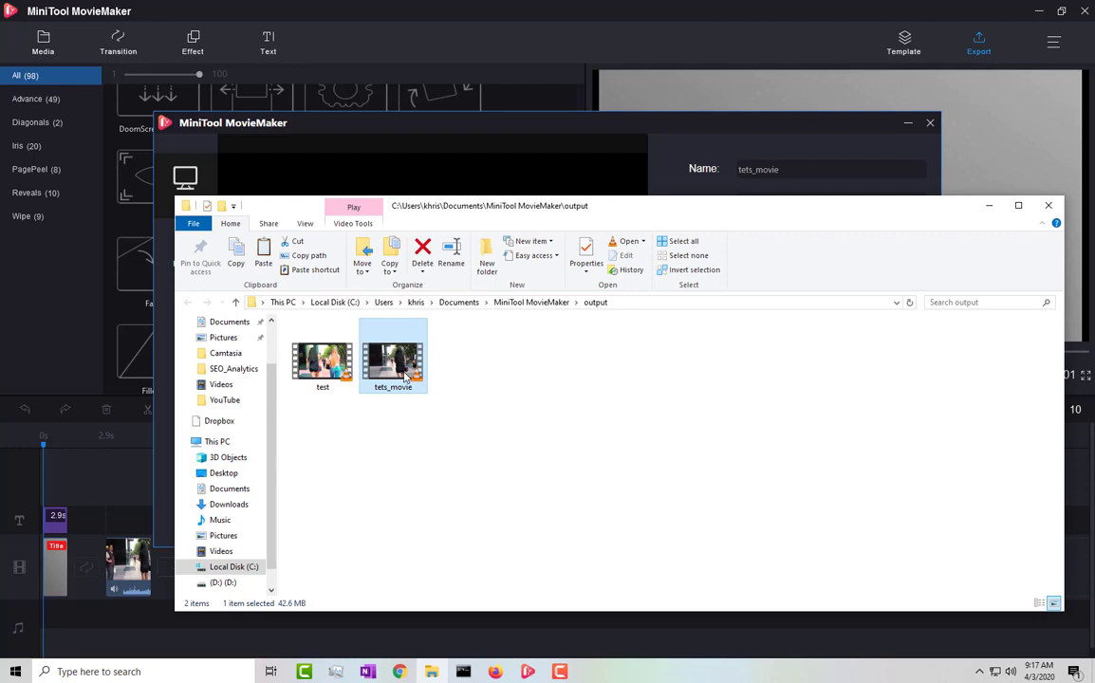
double_click(405, 372)
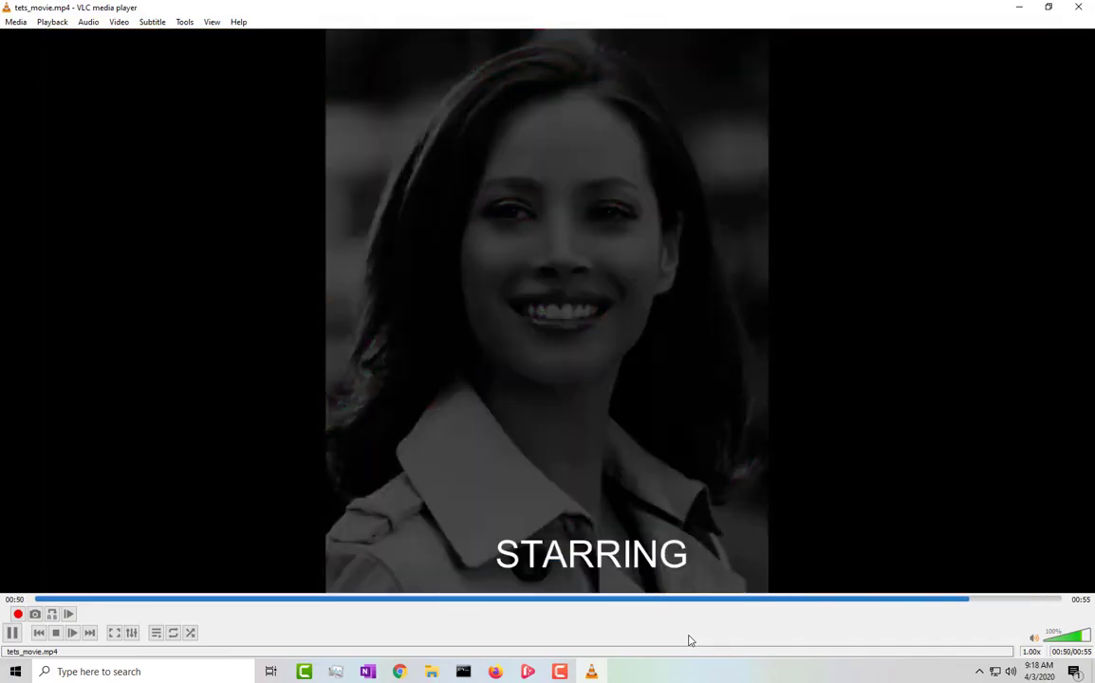
left_click(1078, 8)
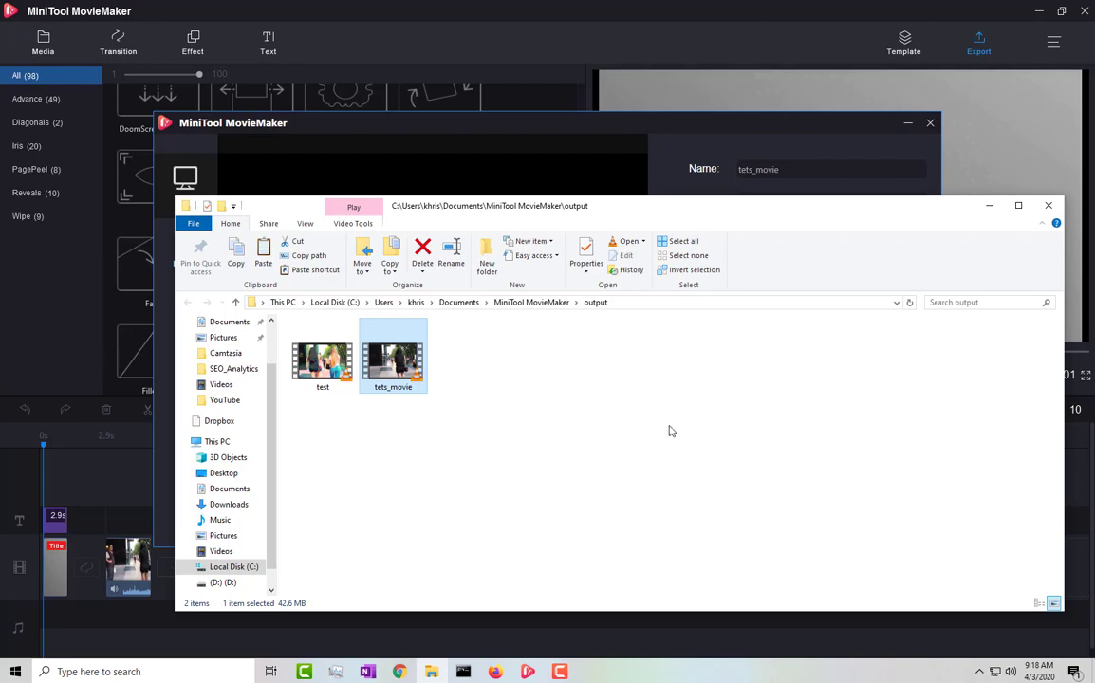
Step: Leave the output folder and close the export window to return to the timeline
left_click(841, 300)
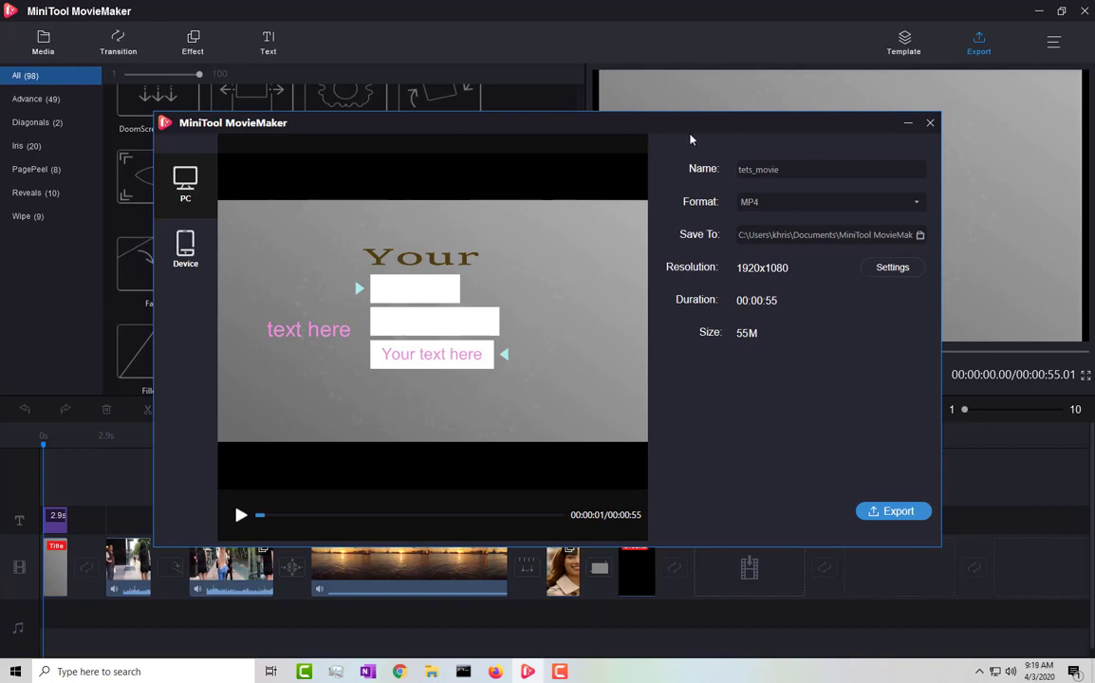
left_click_drag(689, 123, 650, 154)
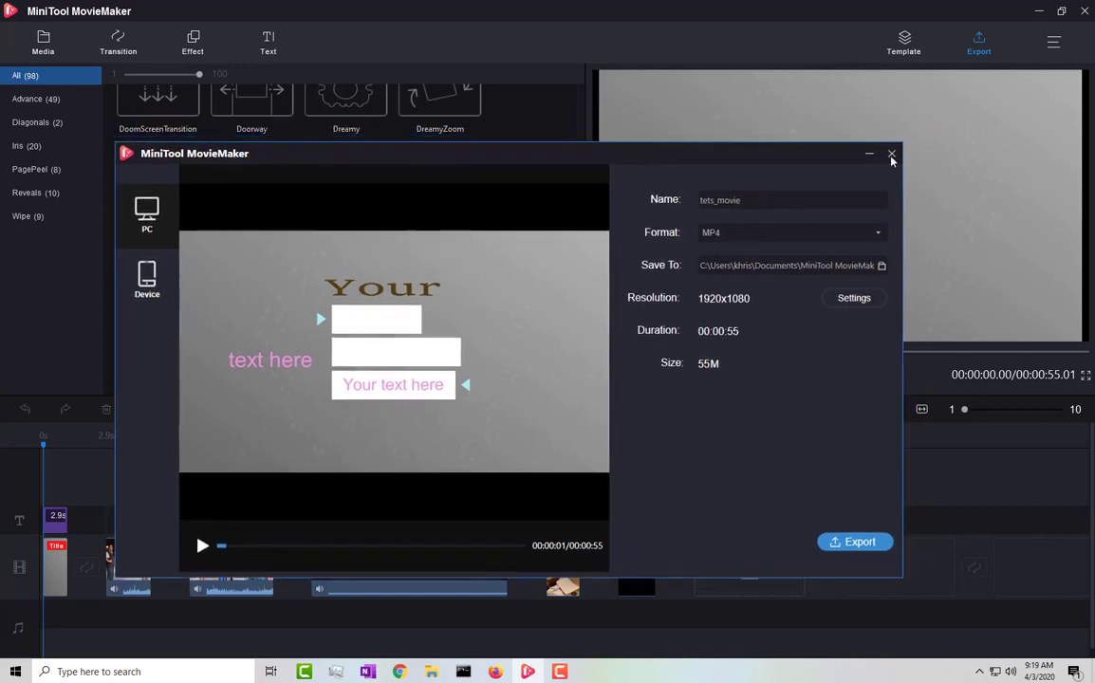
left_click(891, 153)
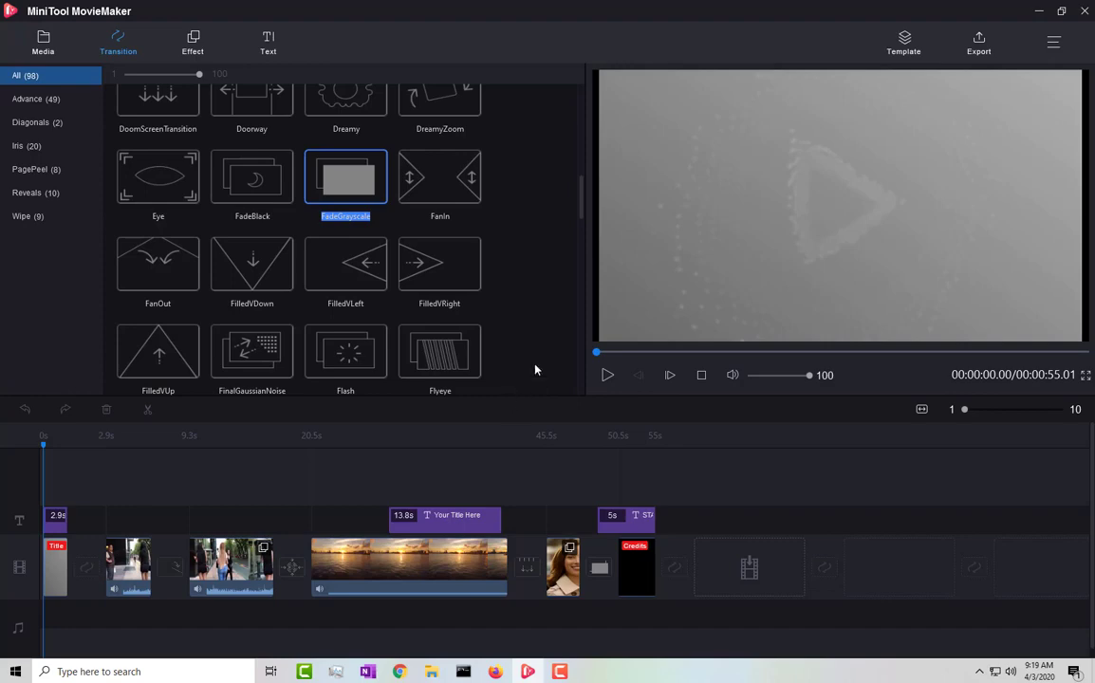
left_click_drag(583, 196, 600, 125)
scroll(582, 145, "up", 2)
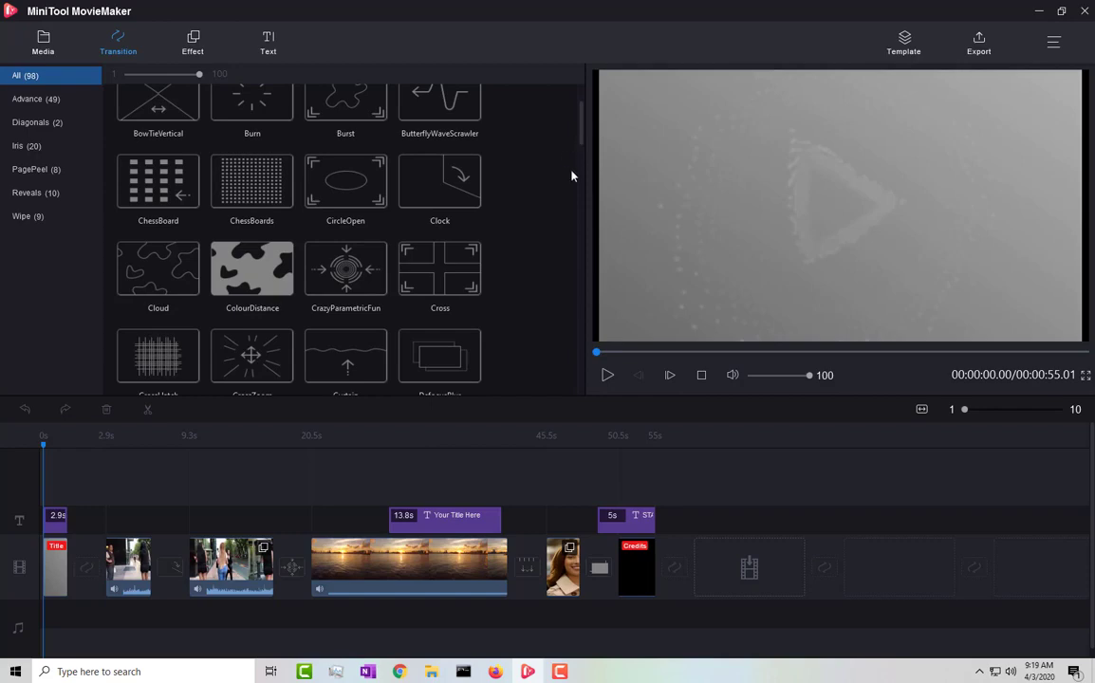